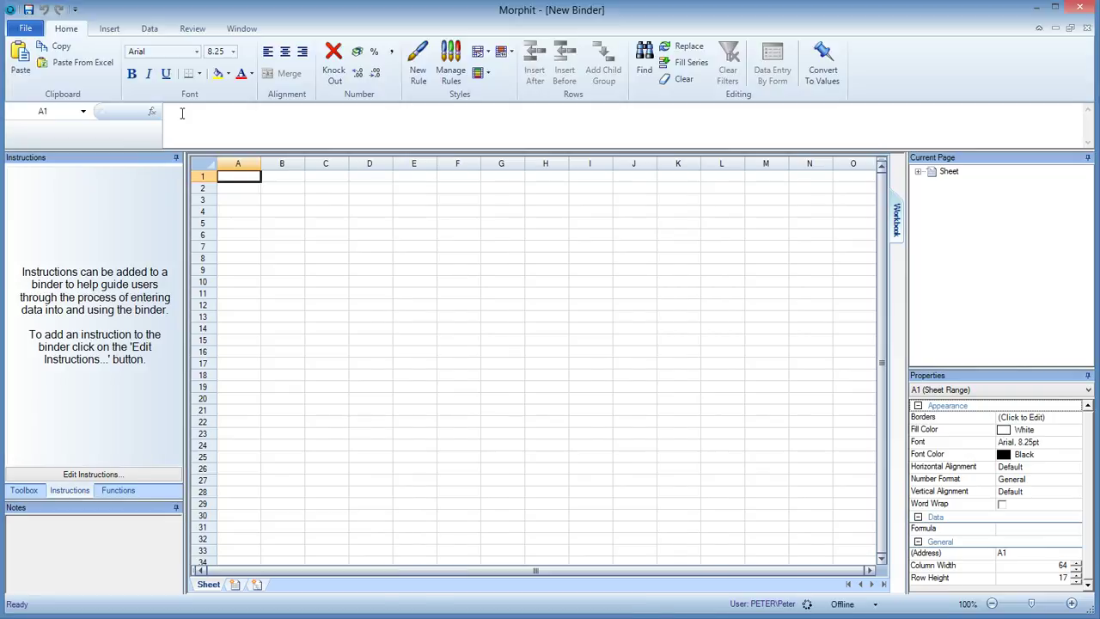
Step: Open the CurveFitting2.mor binder and begin importing data from an Excel worksheet
{"action": "left_click", "coordinate": [27, 29]}
{"action": "left_click", "coordinate": [43, 98]}
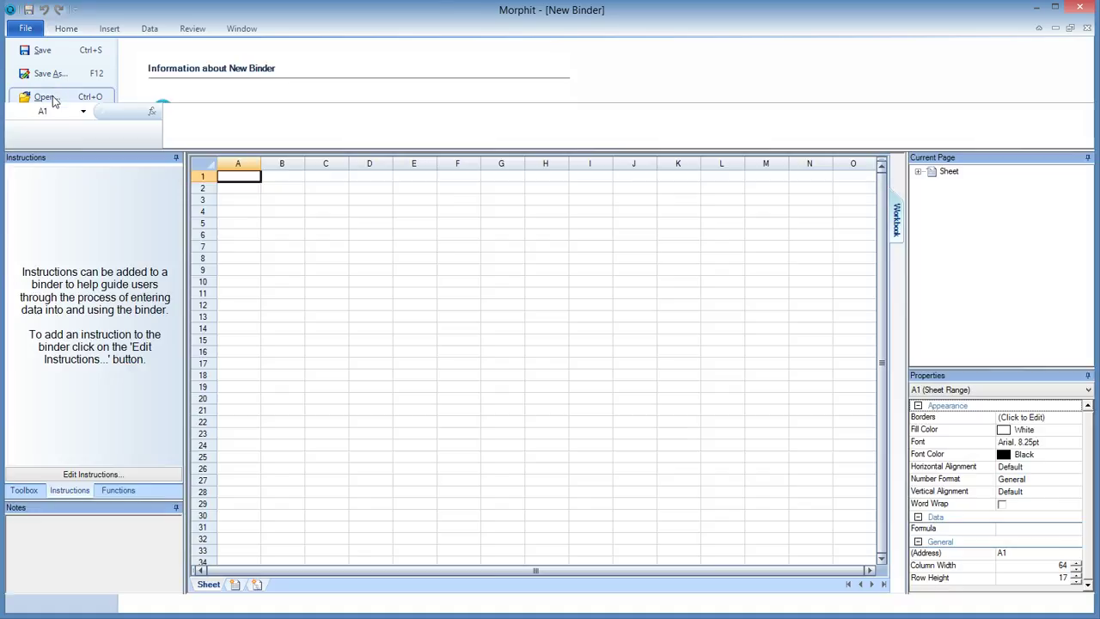
{"action": "double_click", "coordinate": [492, 225]}
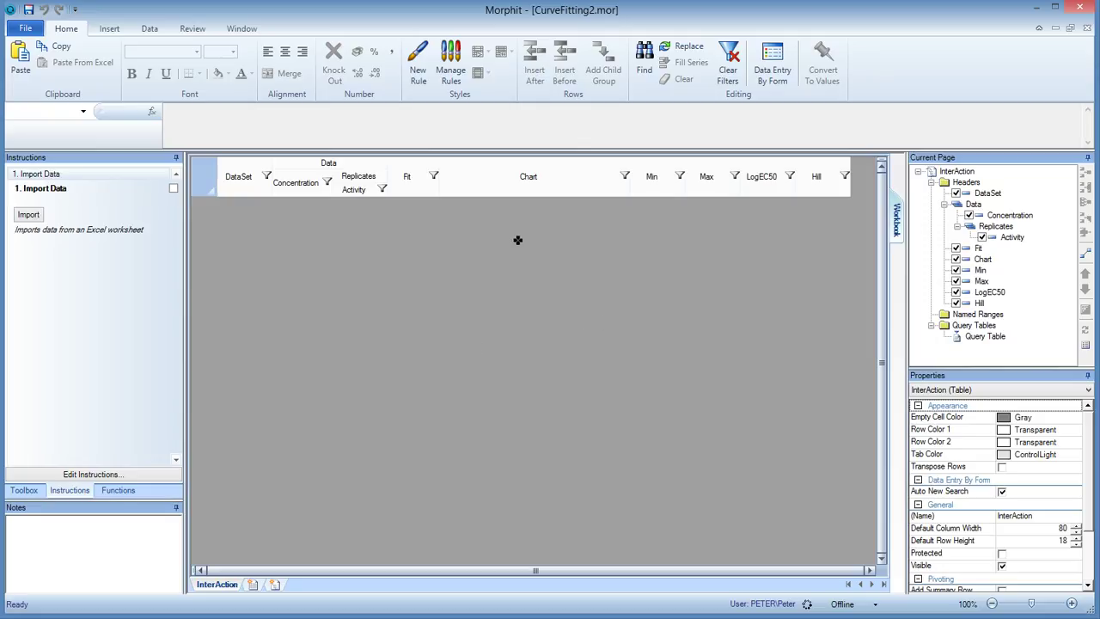
{"action": "left_click", "coordinate": [30, 217]}
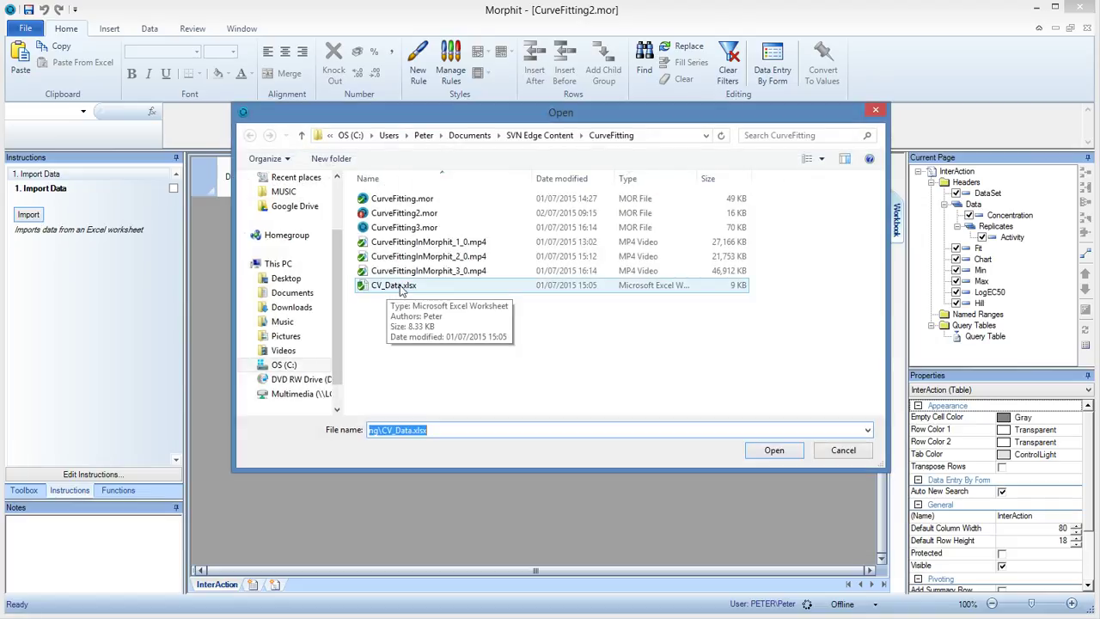
Step: Import CV_Data.xlsx so datasets A, B and C fill the InterAction table
{"action": "double_click", "coordinate": [411, 286]}
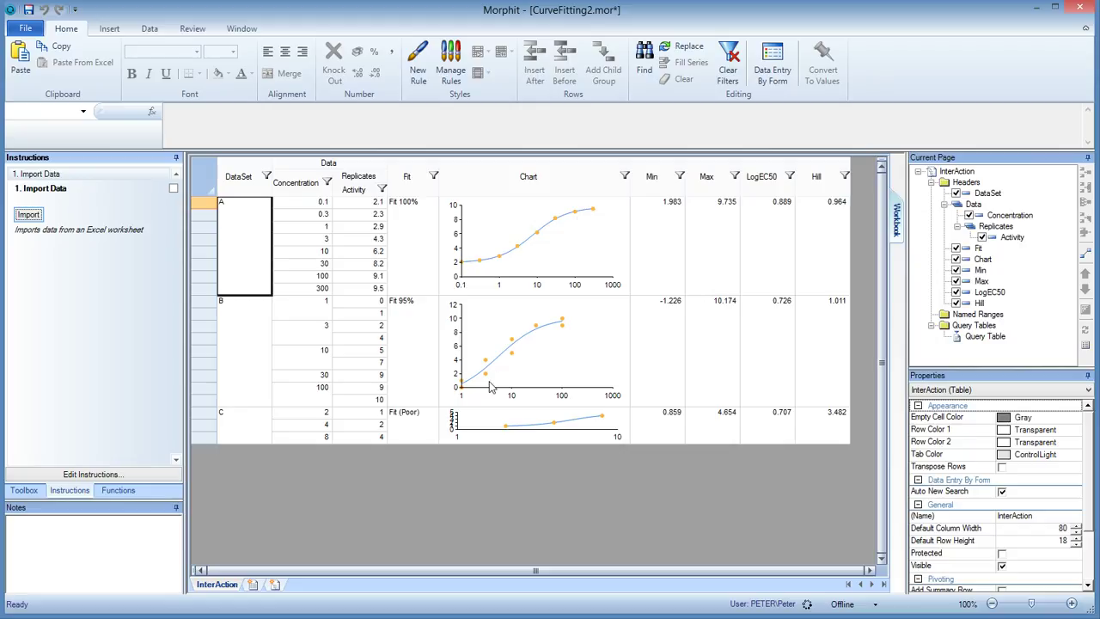
{"action": "left_click", "coordinate": [410, 180]}
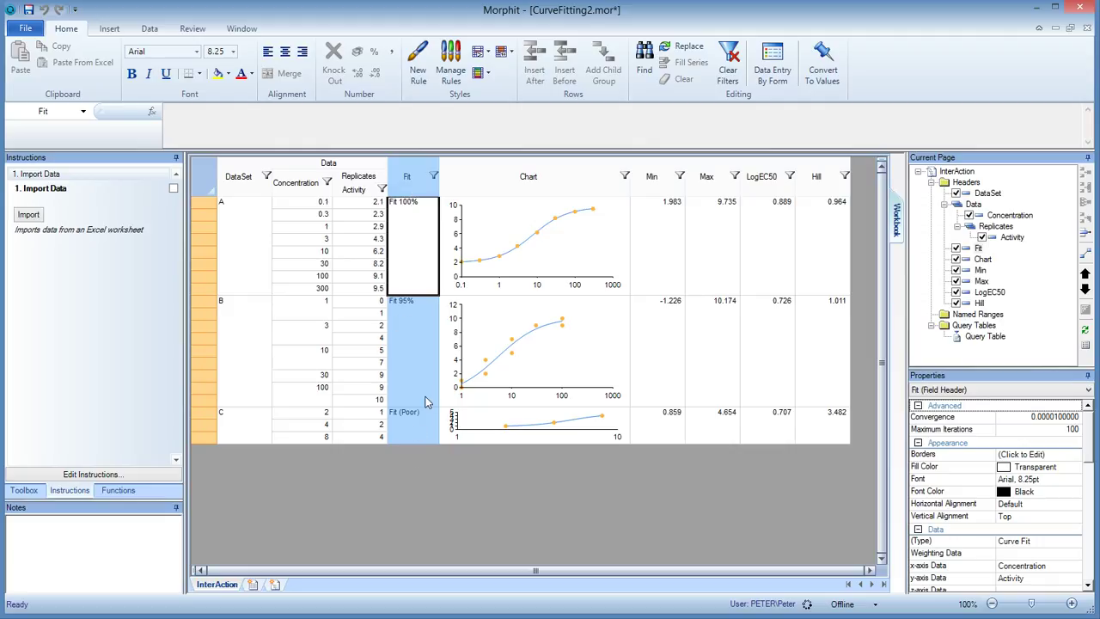
{"action": "left_click", "coordinate": [541, 178]}
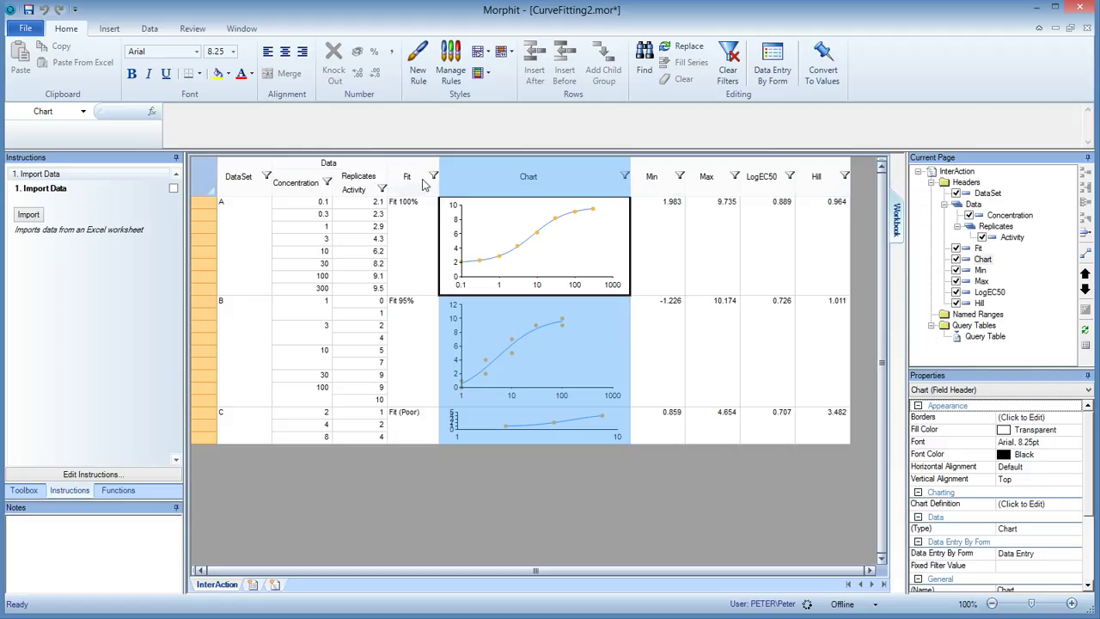
{"action": "left_click", "coordinate": [661, 185]}
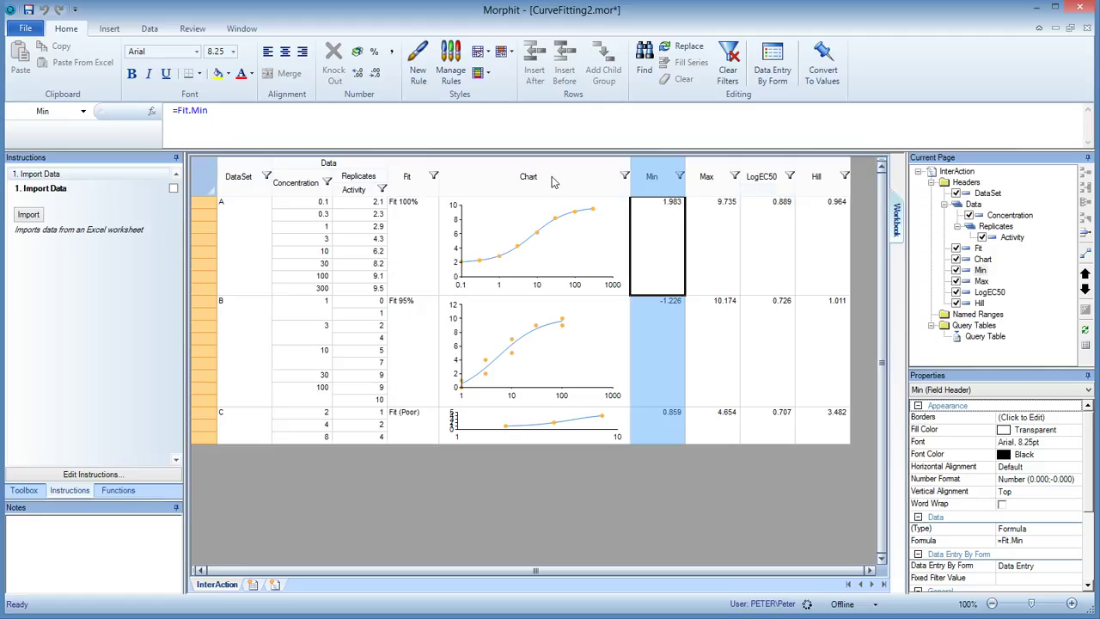
Step: Insert a new field after Hill and name it Y50
{"action": "right_click", "coordinate": [987, 306]}
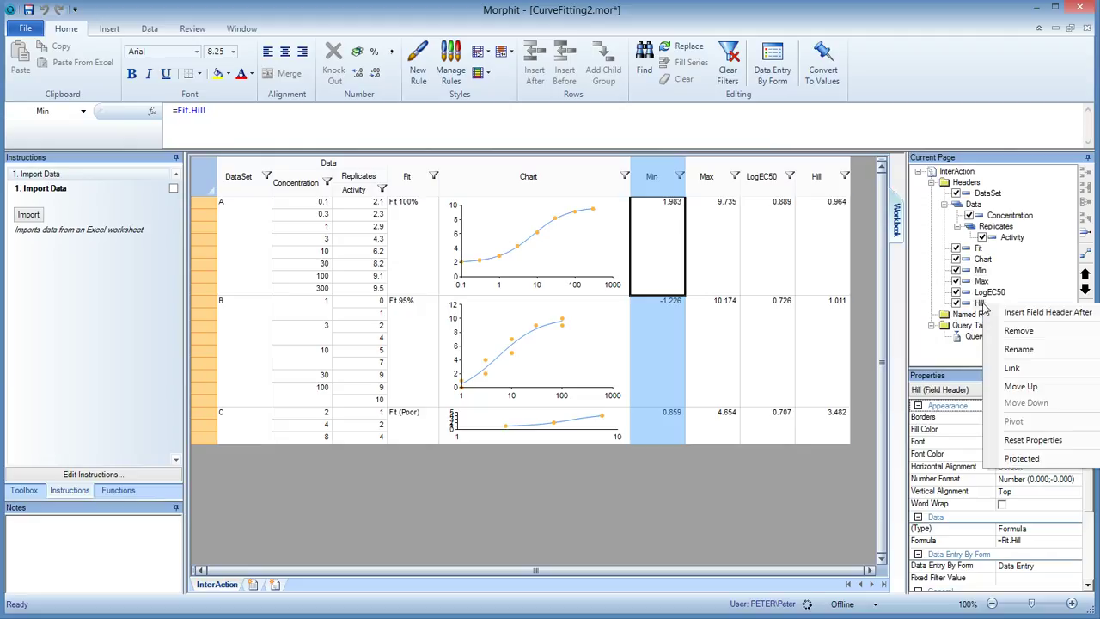
{"action": "left_click", "coordinate": [1020, 311]}
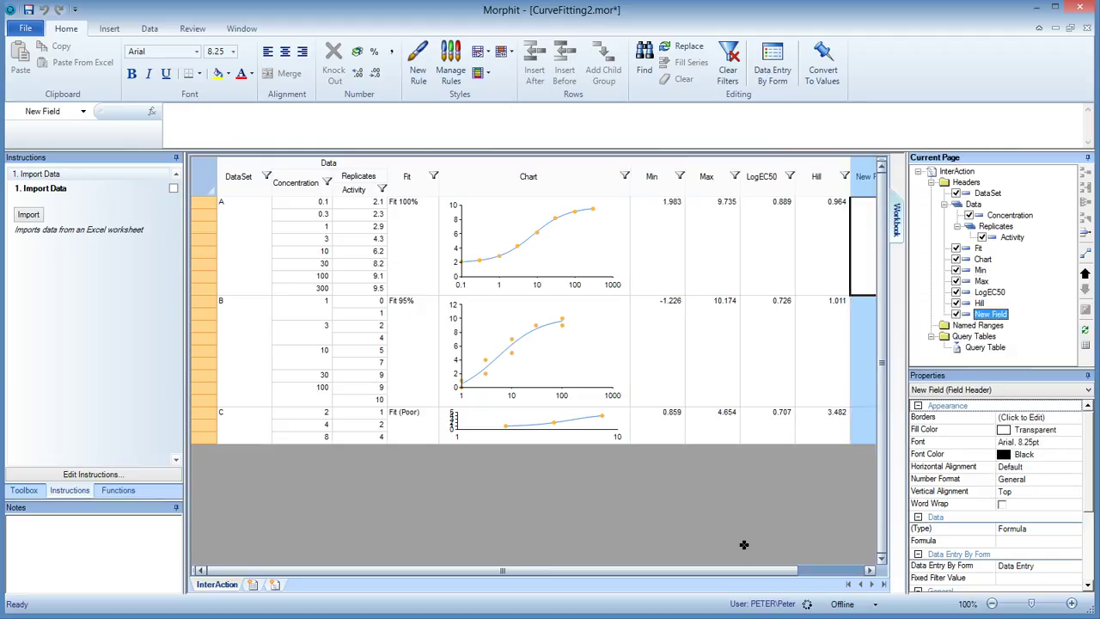
{"action": "right_click", "coordinate": [995, 315]}
{"action": "left_click", "coordinate": [1035, 360]}
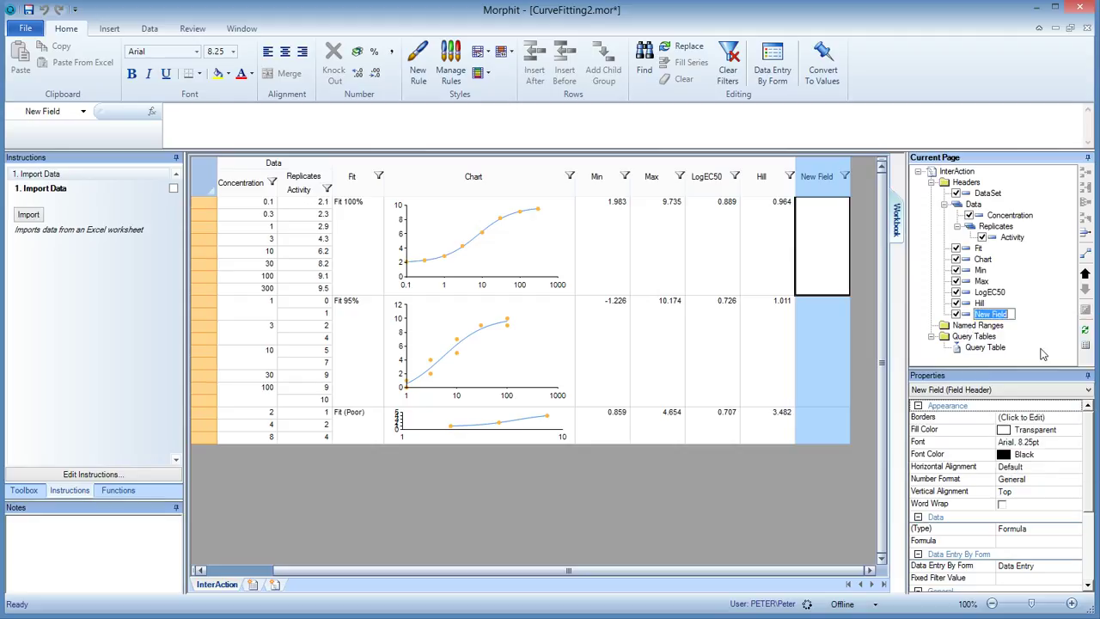
{"action": "type", "text": "Y50"}
{"action": "key", "text": "Return"}
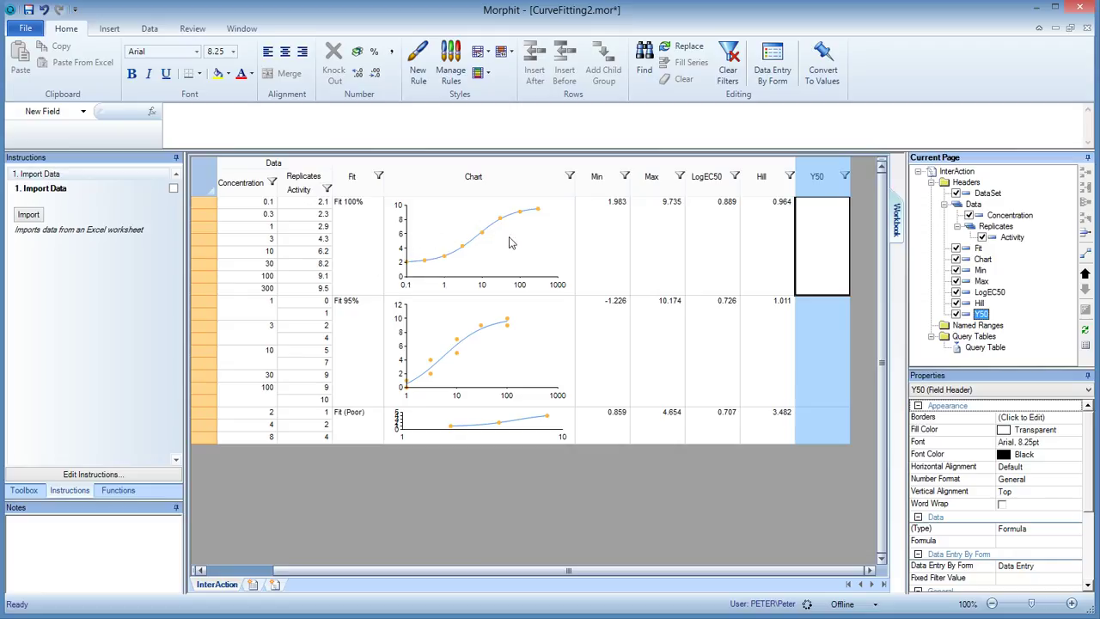
Step: Give Y50 the formula =(Max-Min)/2+Min, shown to three decimals
{"action": "left_click", "coordinate": [829, 179]}
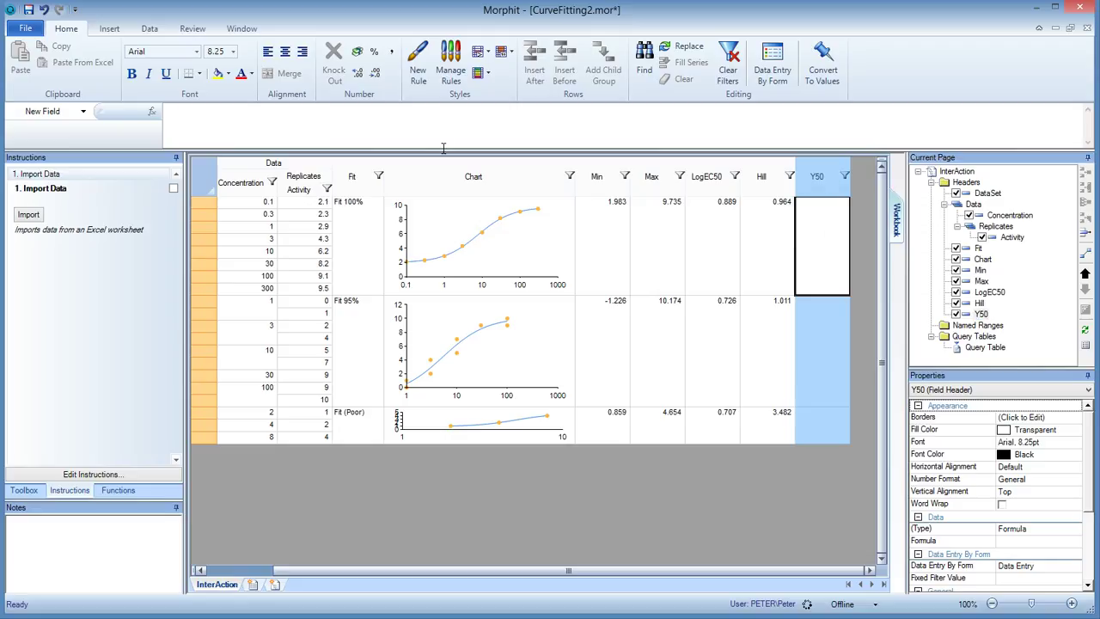
{"action": "type", "text": "=("}
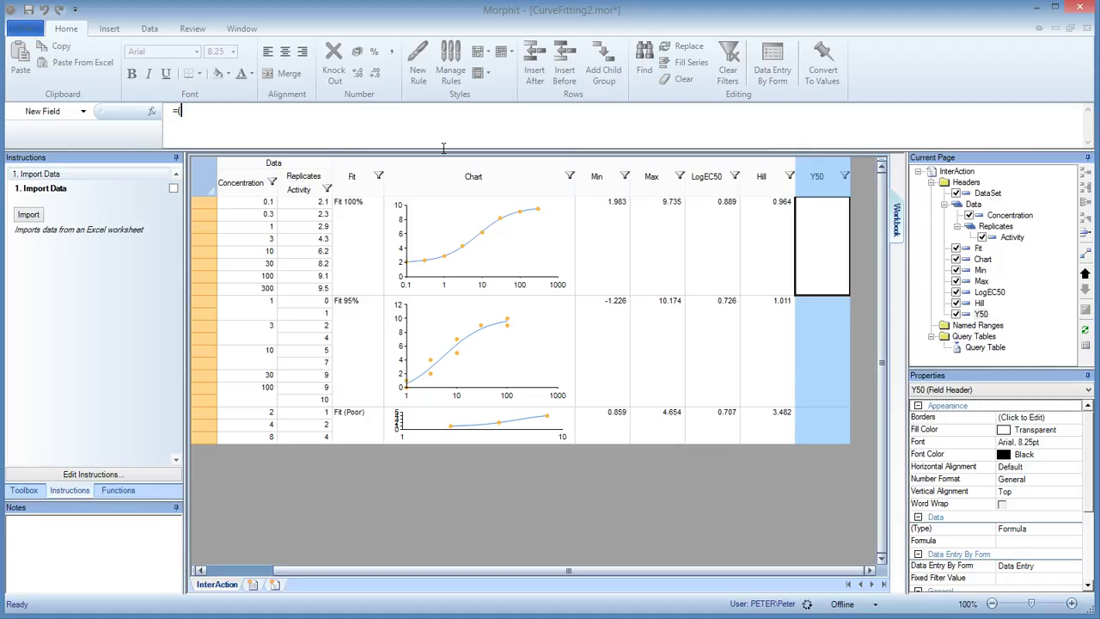
{"action": "type", "text": "Mx-"}
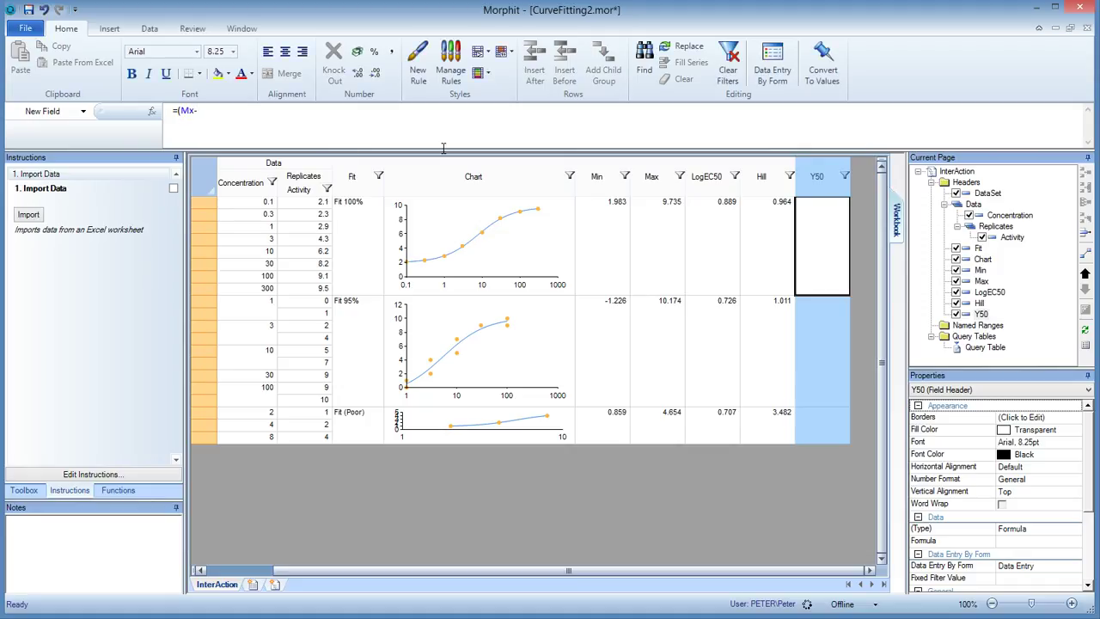
{"action": "key", "text": "BackSpace"}
{"action": "key", "text": "BackSpace"}
{"action": "type", "text": "ax"}
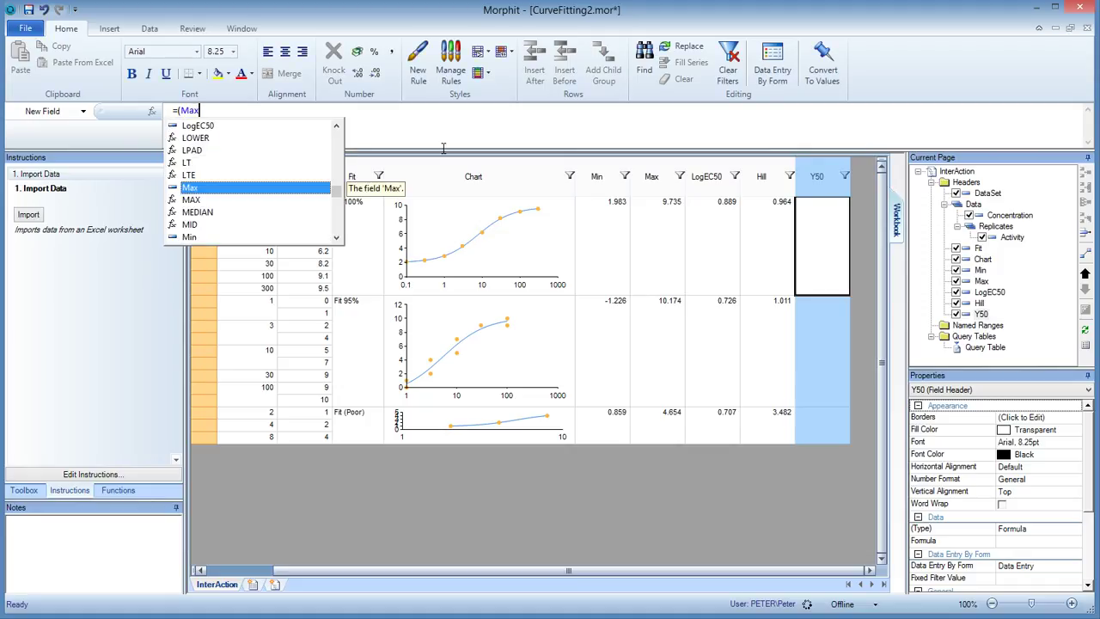
{"action": "type", "text": "-Min"}
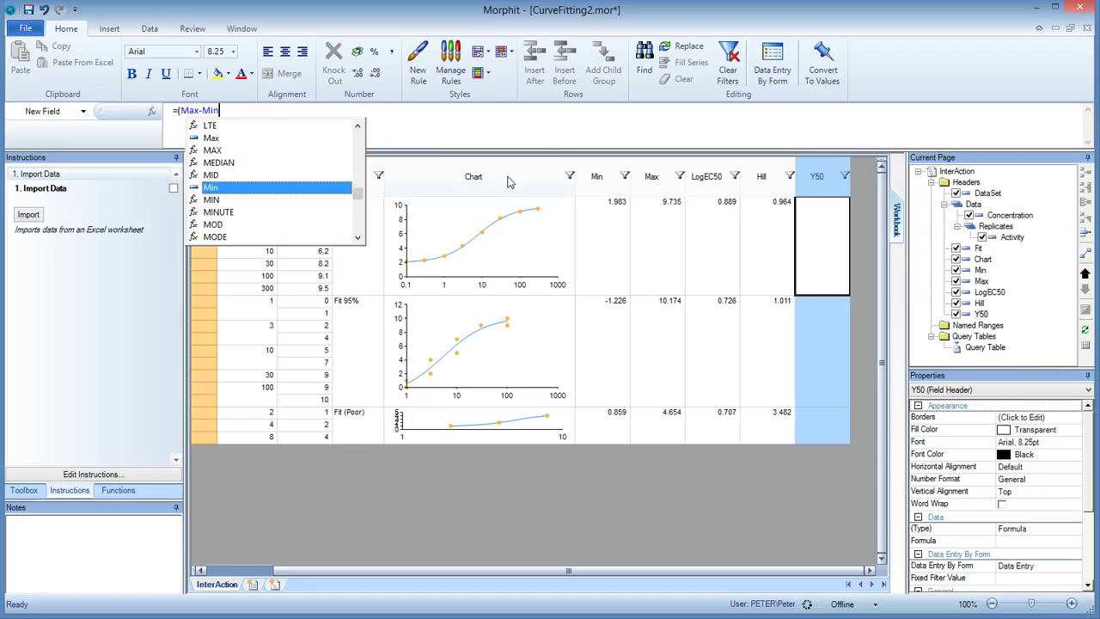
{"action": "type", "text": ")/2"}
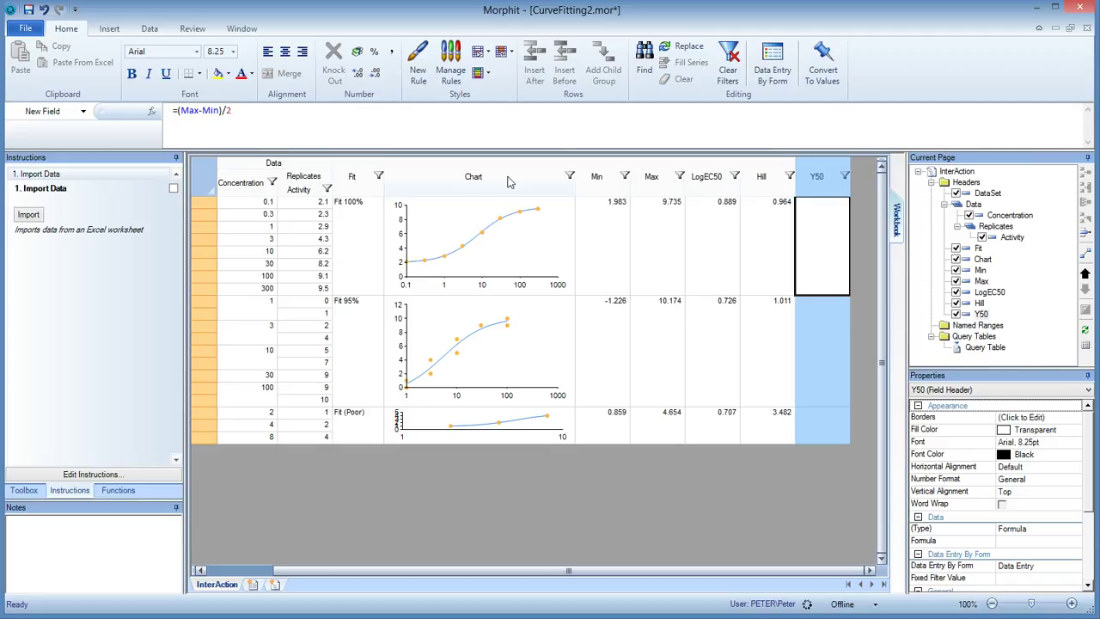
{"action": "type", "text": "+Min"}
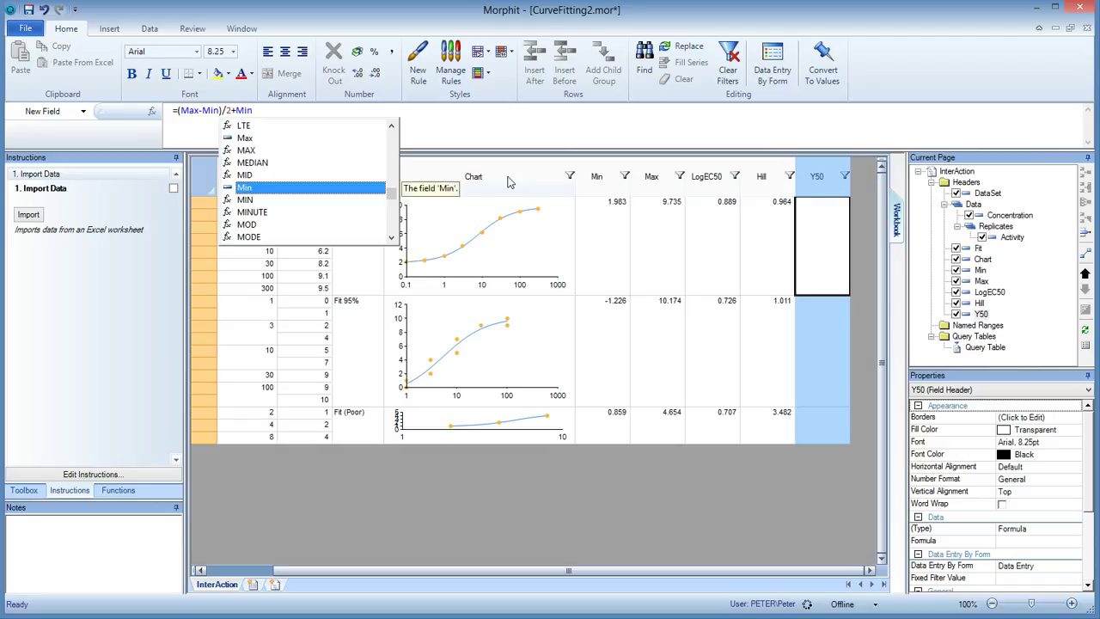
{"action": "key", "text": "Return"}
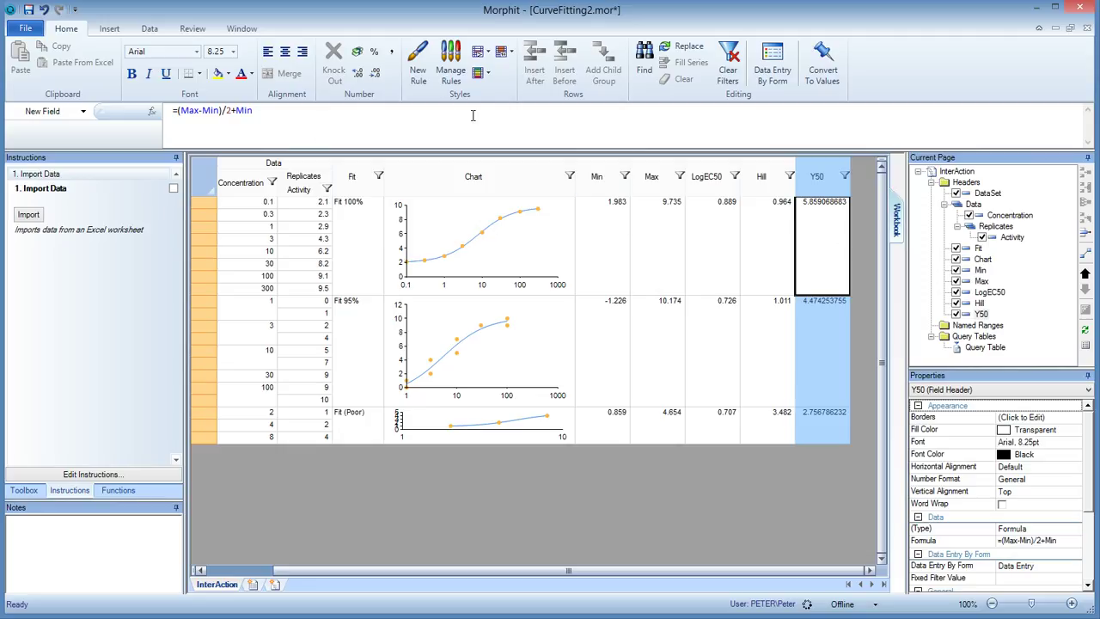
{"action": "left_click", "coordinate": [358, 74]}
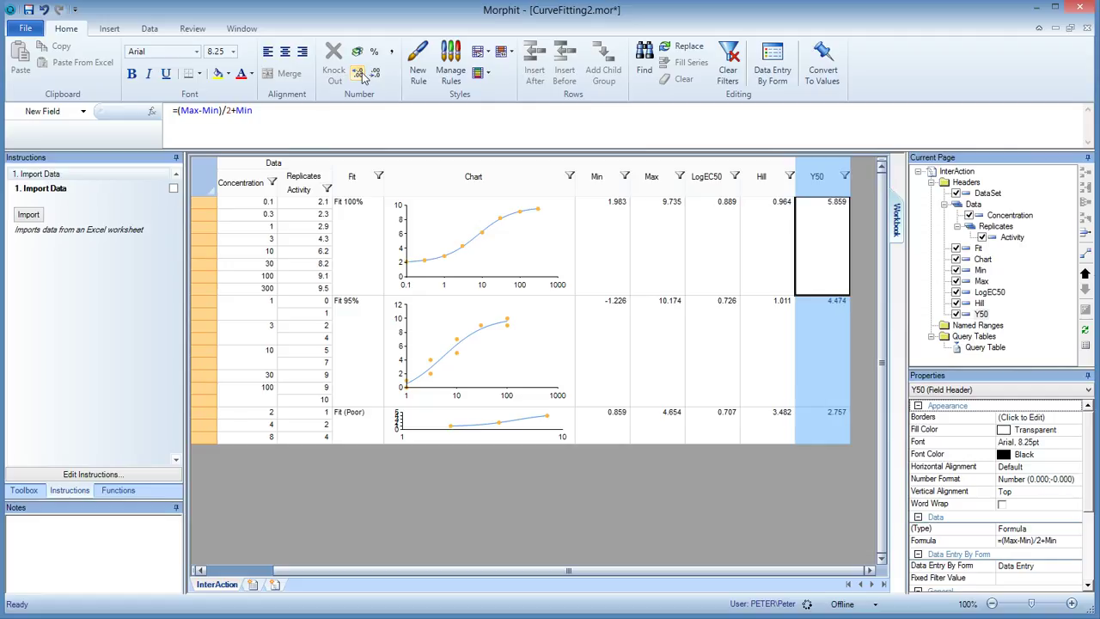
Step: Add an X50 field next to Y50, placed ahead of it
{"action": "right_click", "coordinate": [984, 314]}
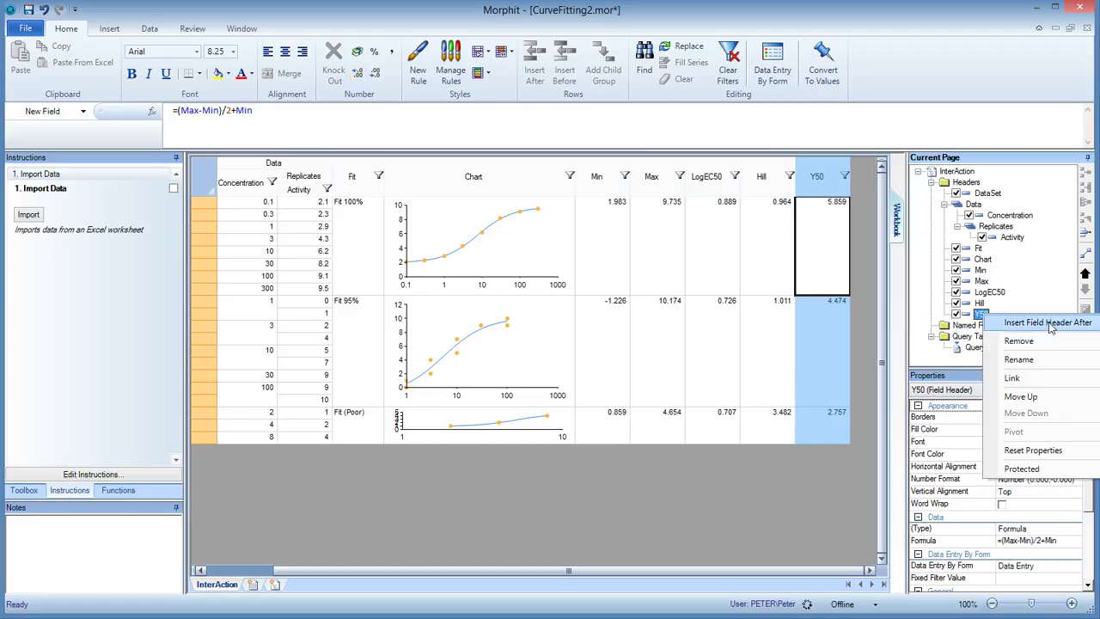
{"action": "left_click", "coordinate": [1048, 324]}
{"action": "type", "text": "X50"}
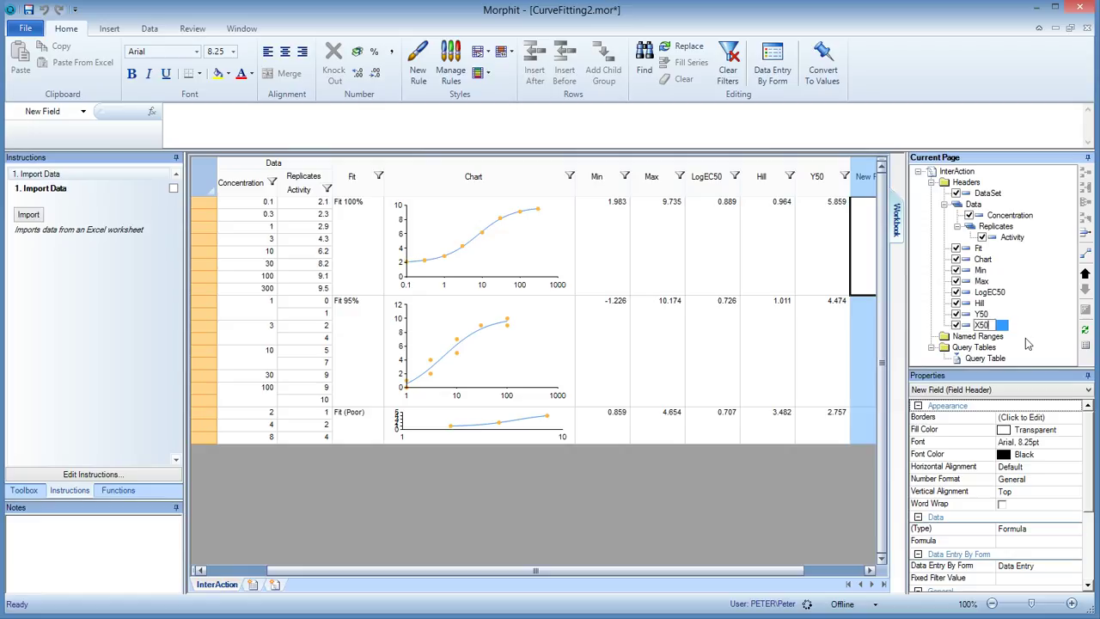
{"action": "key", "text": "Return"}
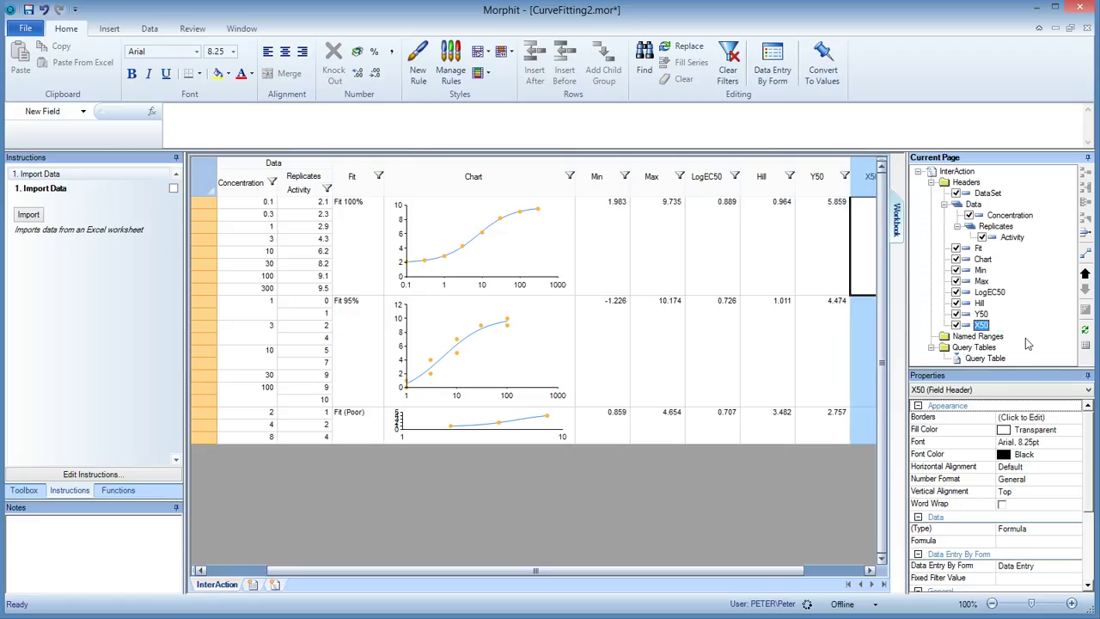
{"action": "left_click", "coordinate": [1085, 273]}
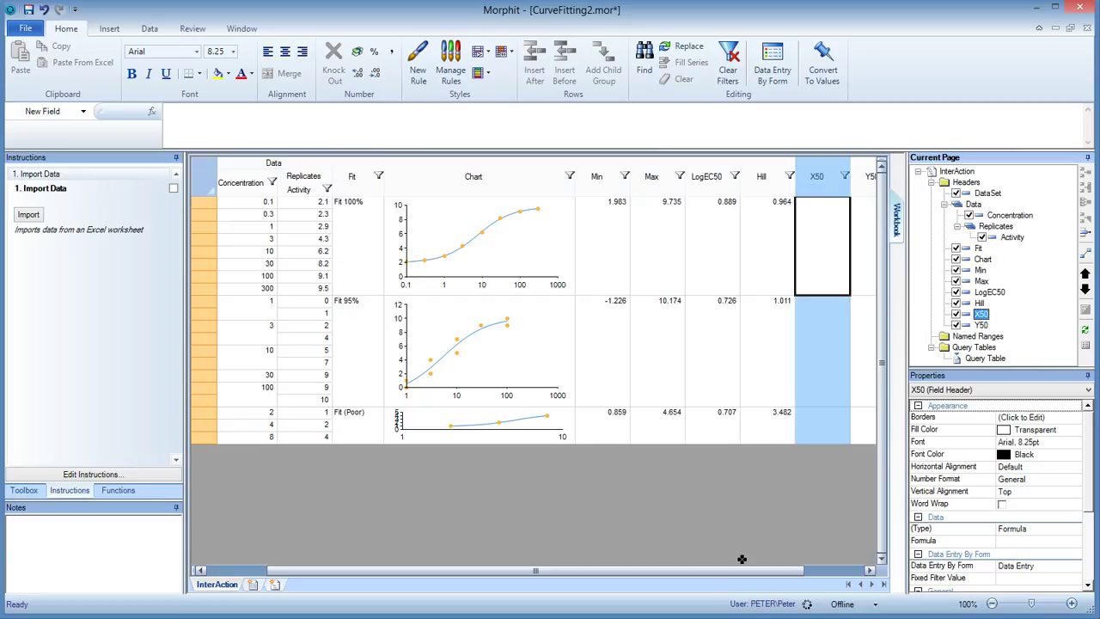
{"action": "left_click_drag", "start_coordinate": [727, 575], "coordinate": [846, 571]}
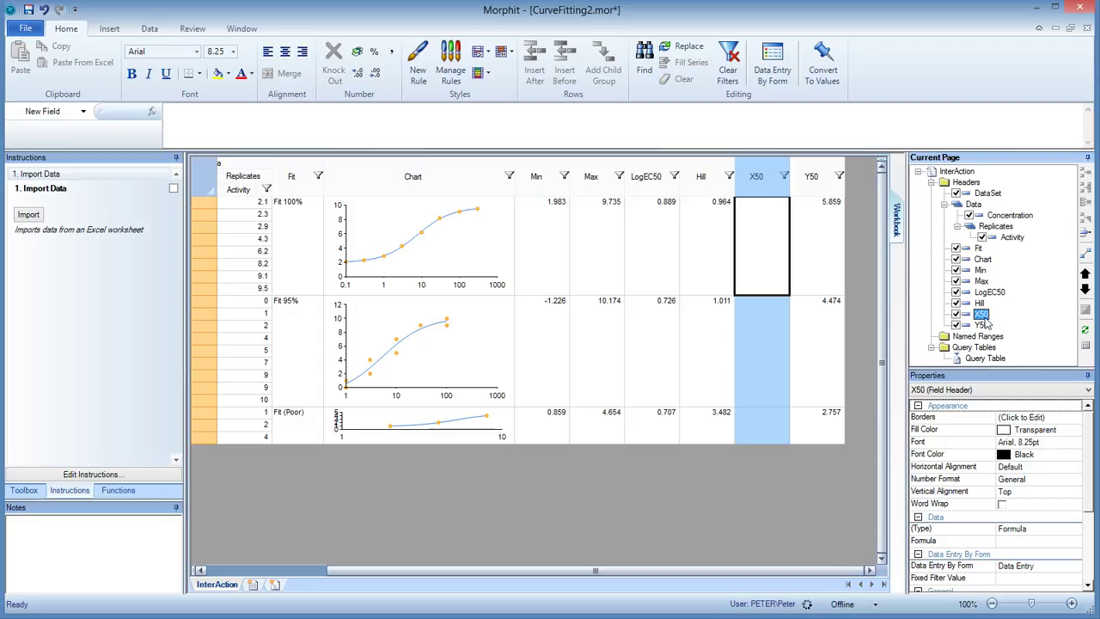
Step: Give X50 the formula =GETXATY(Fit,'Y50')
{"action": "left_click", "coordinate": [363, 120]}
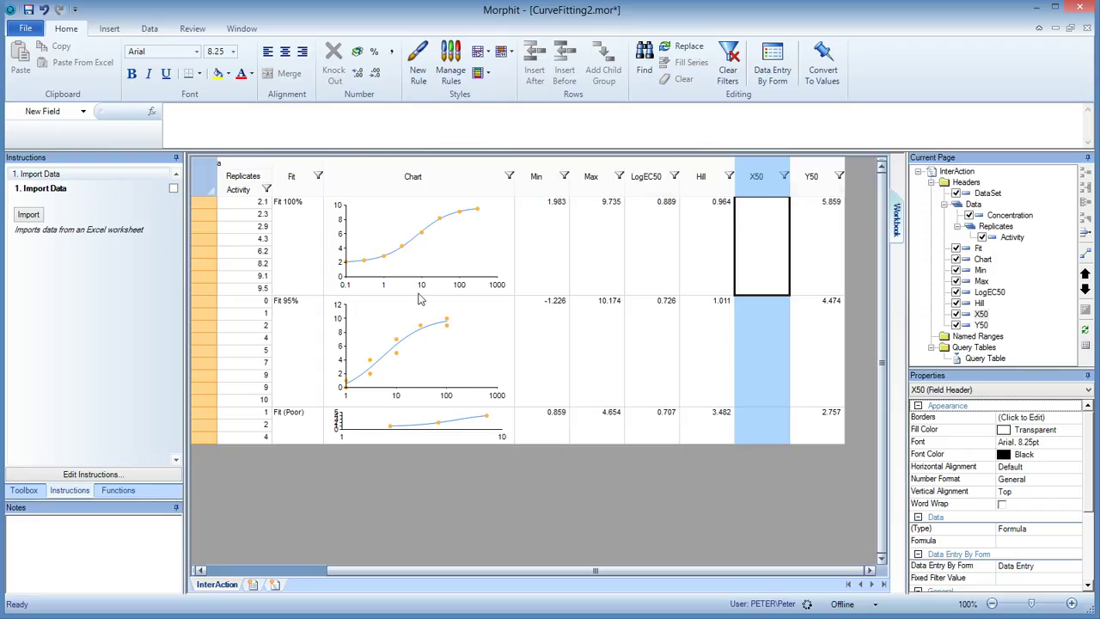
{"action": "type", "text": "="}
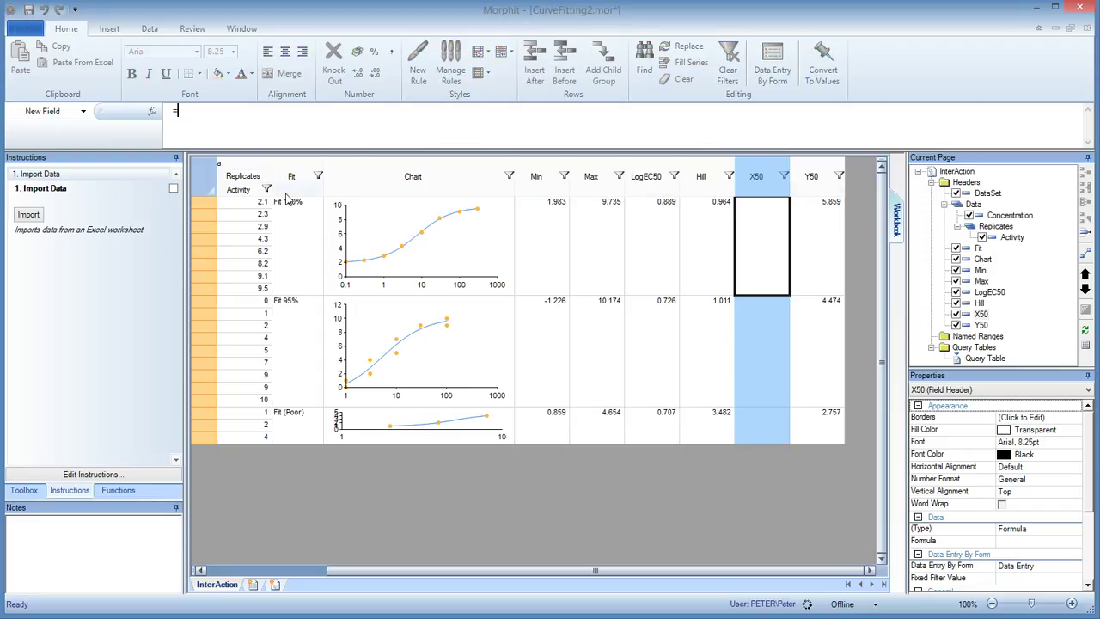
{"action": "type", "text": "Get"}
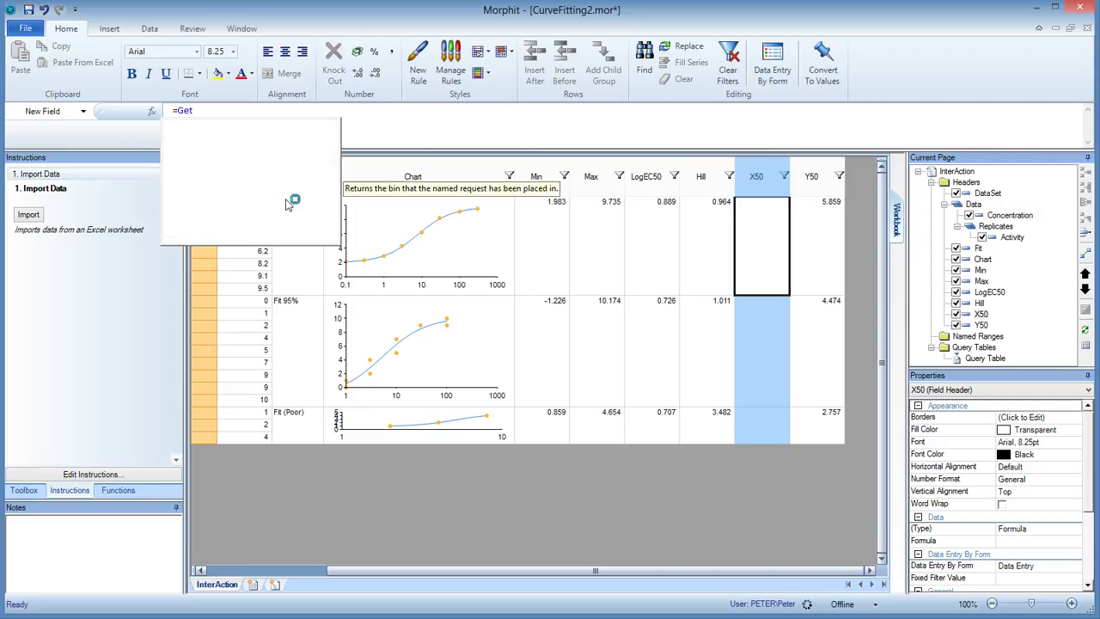
{"action": "type", "text": "XatY"}
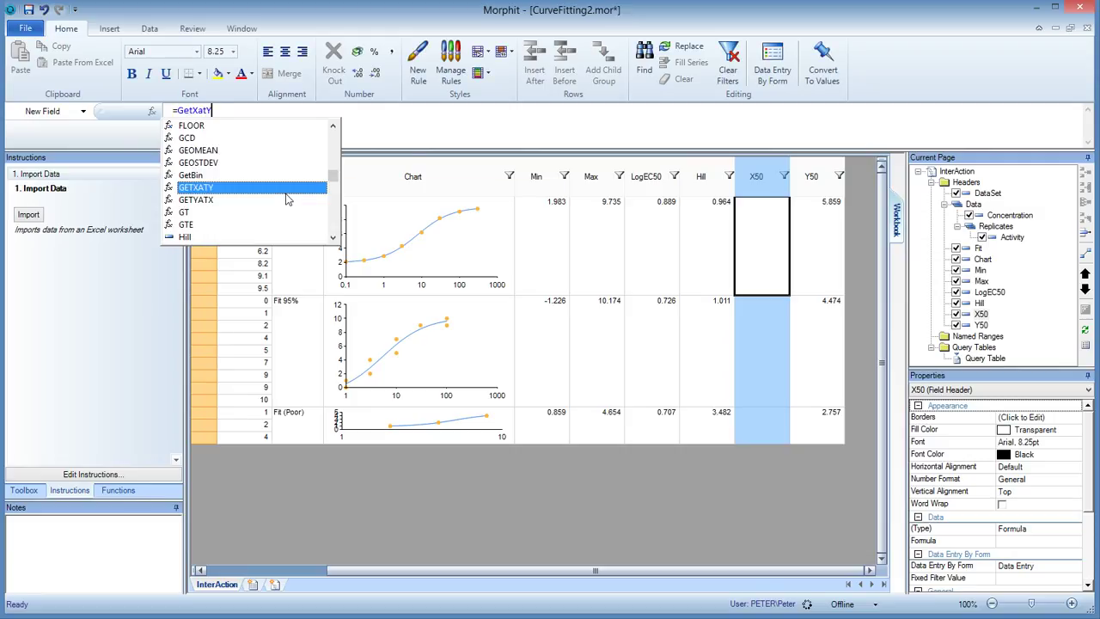
{"action": "double_click", "coordinate": [211, 187]}
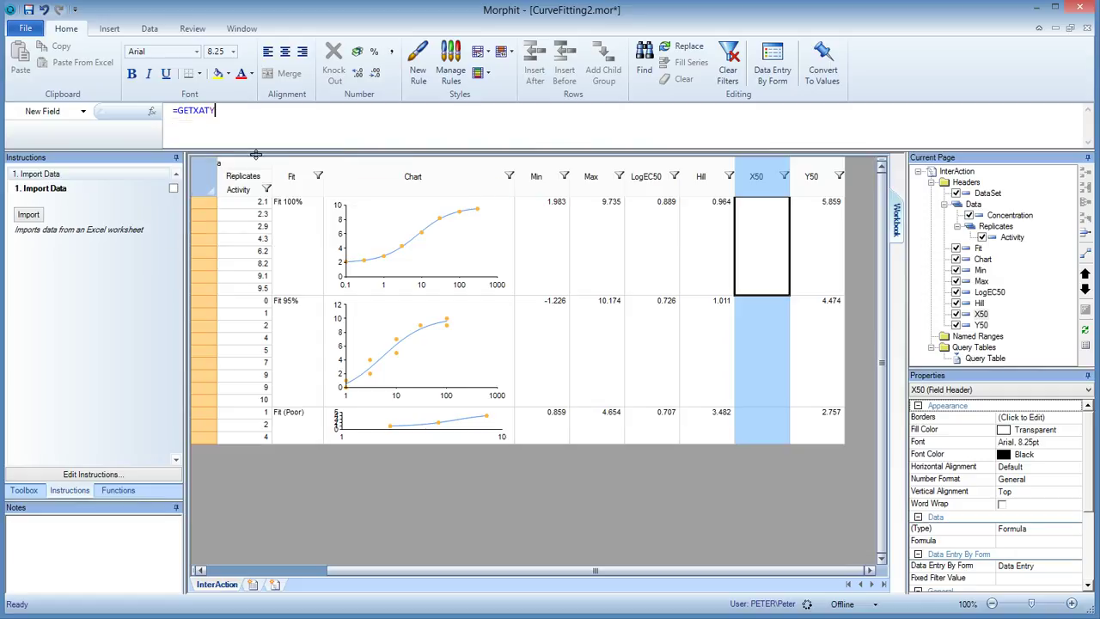
{"action": "type", "text": "("}
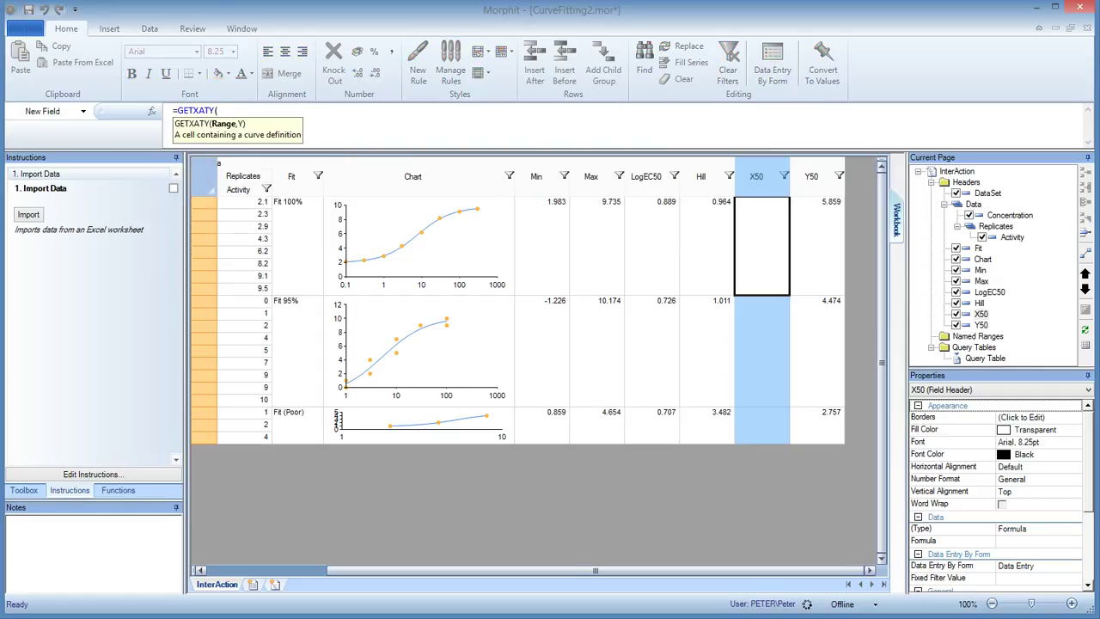
{"action": "left_click", "coordinate": [307, 164]}
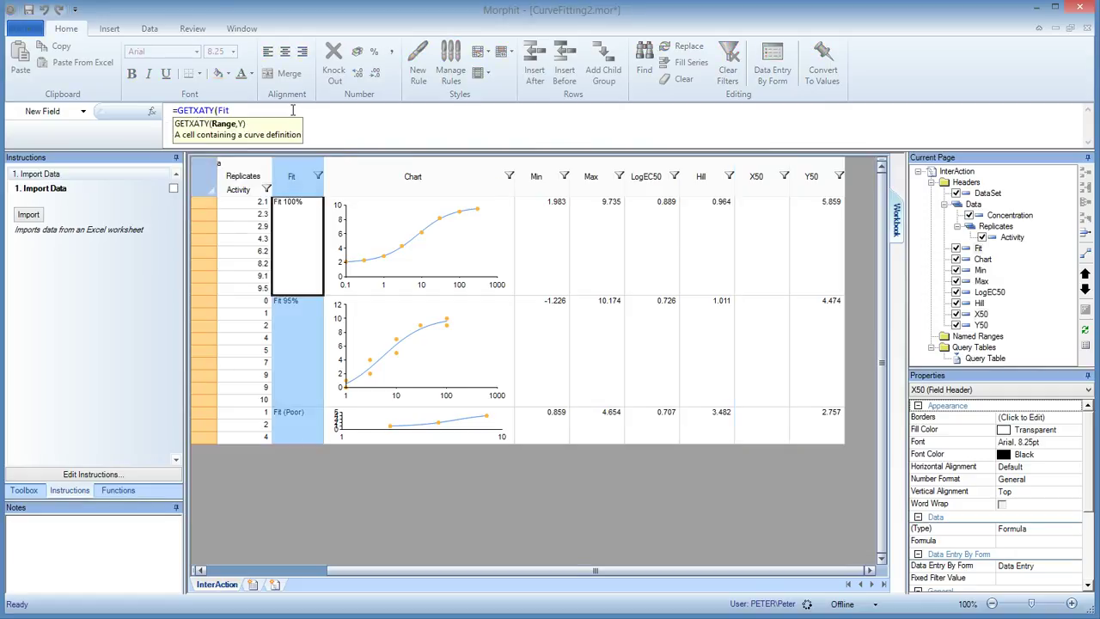
{"action": "type", "text": ","}
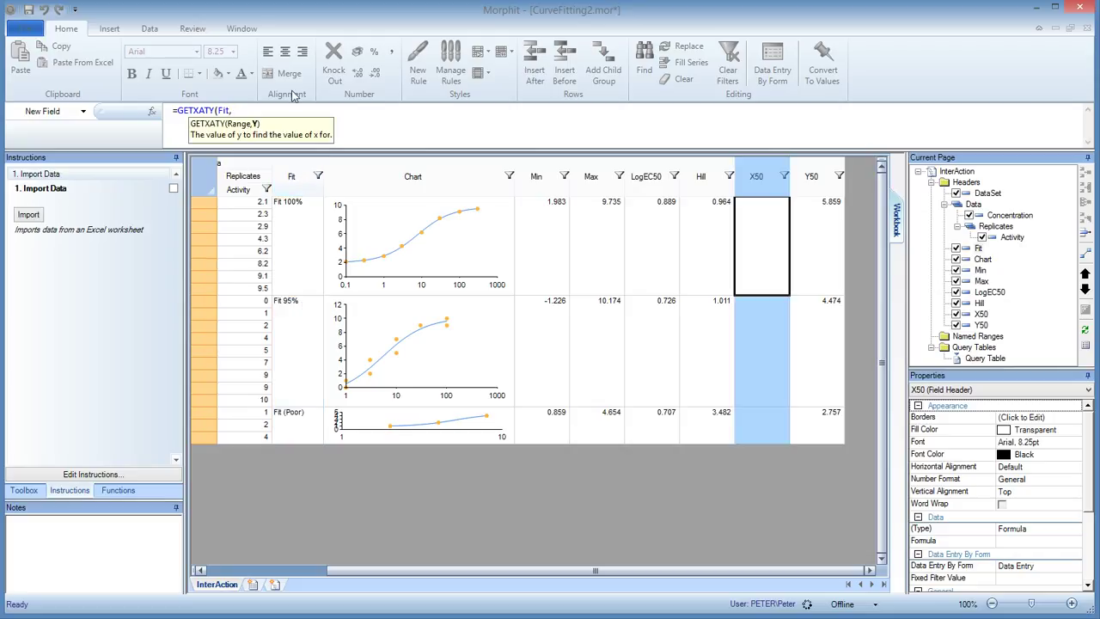
{"action": "left_click", "coordinate": [809, 179]}
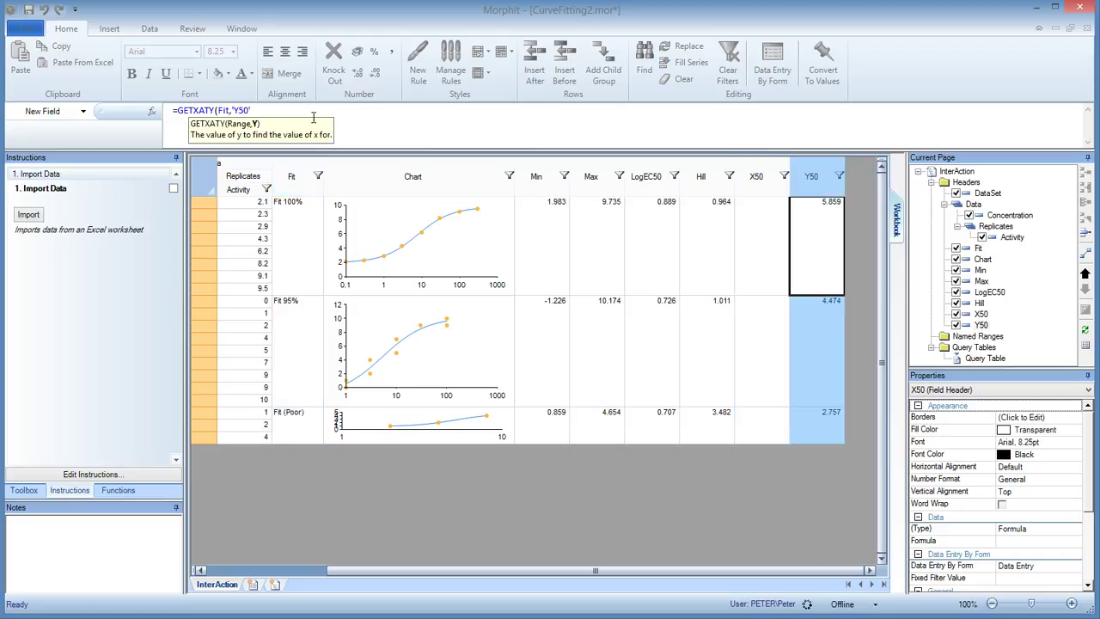
{"action": "type", "text": ")"}
{"action": "key", "text": "Return"}
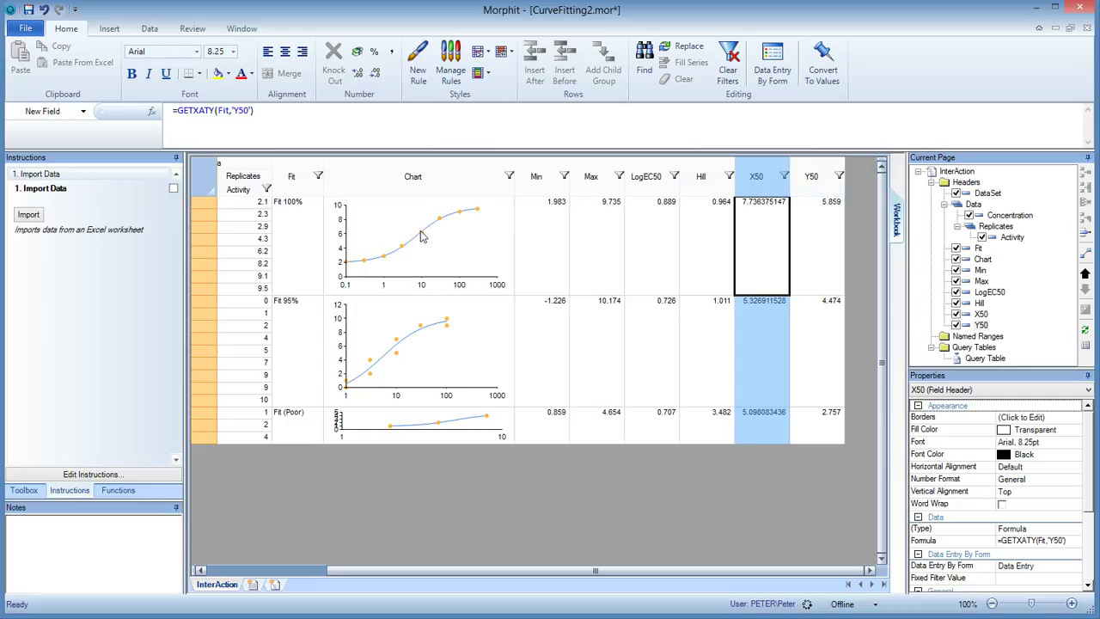
Step: Show X50 to three decimals (7.736, 5.327, 5.098) and open the Chart column's designer
{"action": "left_click", "coordinate": [357, 74]}
{"action": "left_click", "coordinate": [357, 74]}
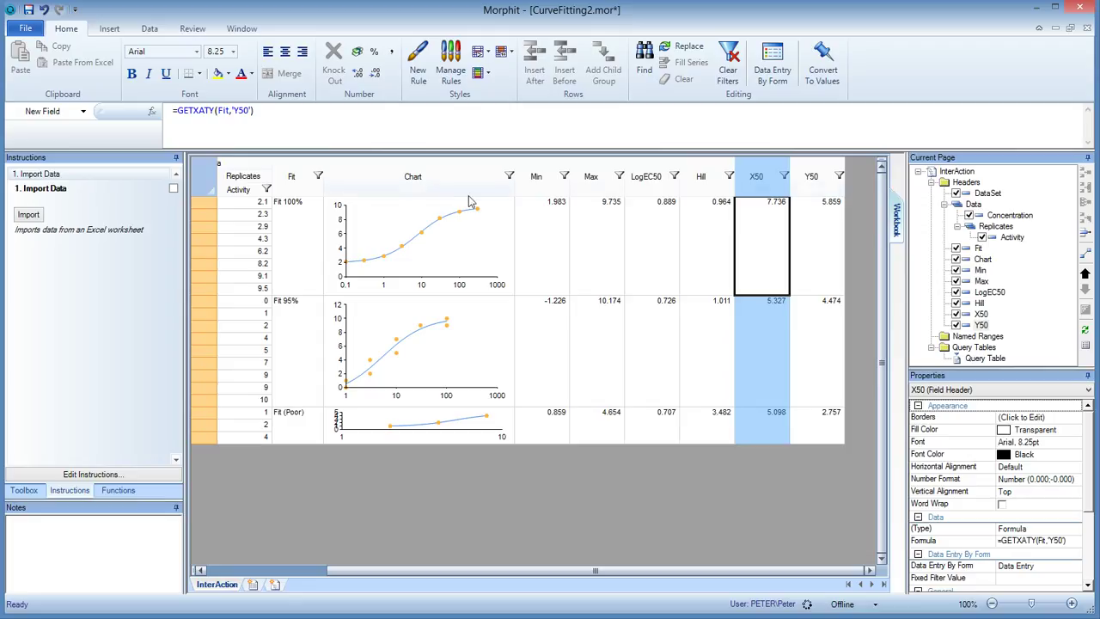
{"action": "double_click", "coordinate": [415, 184]}
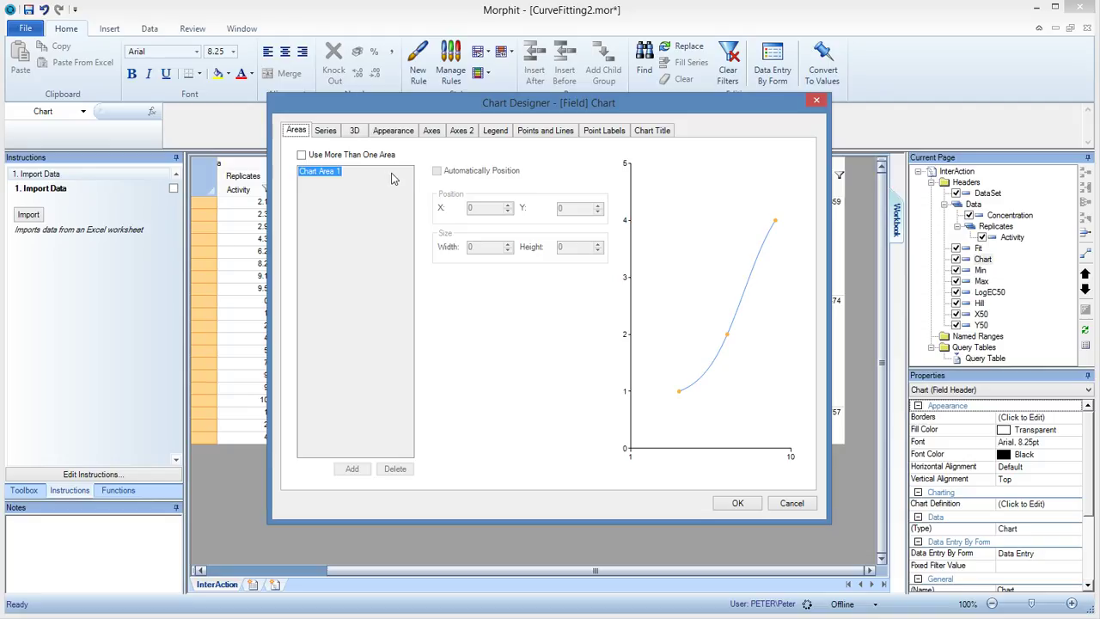
Step: Add a new chart series named EC50 with chart type Point
{"action": "left_click", "coordinate": [326, 133]}
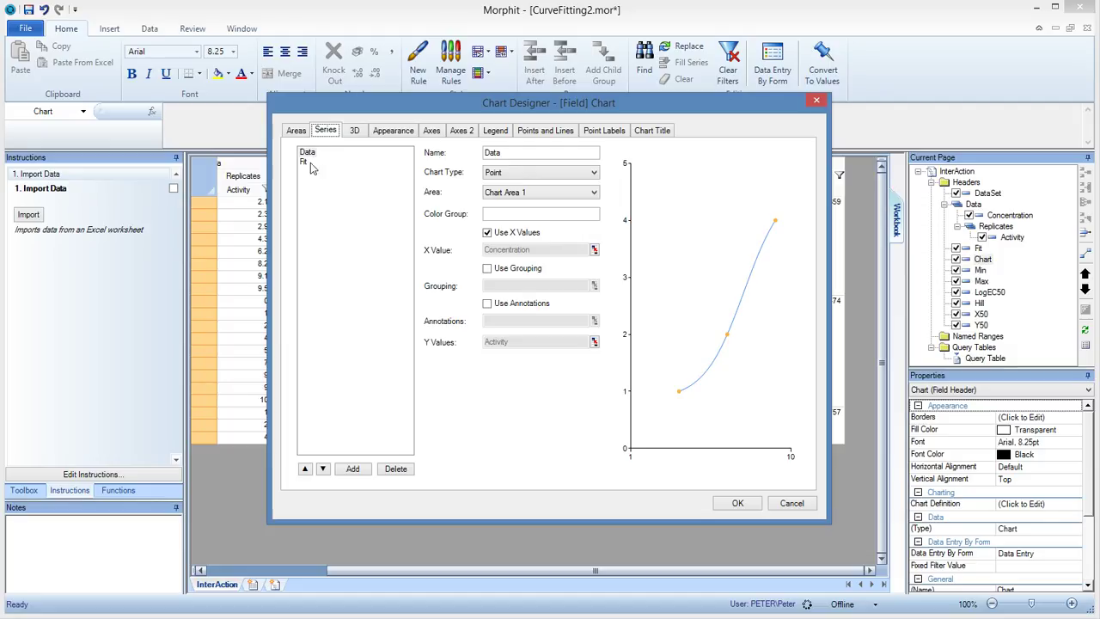
{"action": "left_click", "coordinate": [303, 163]}
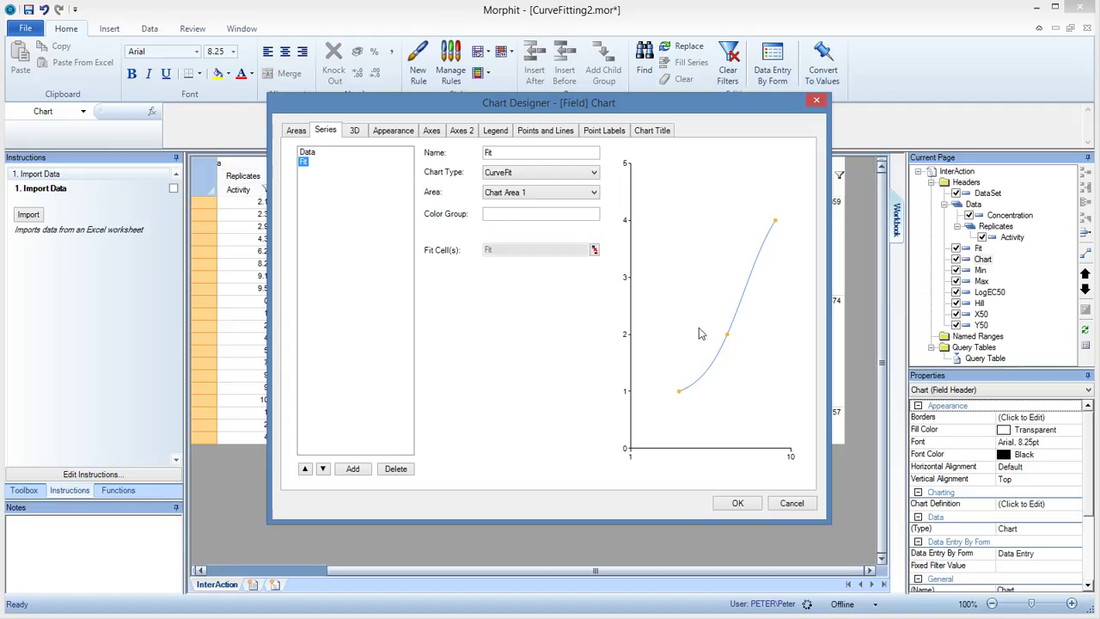
{"action": "left_click", "coordinate": [367, 472]}
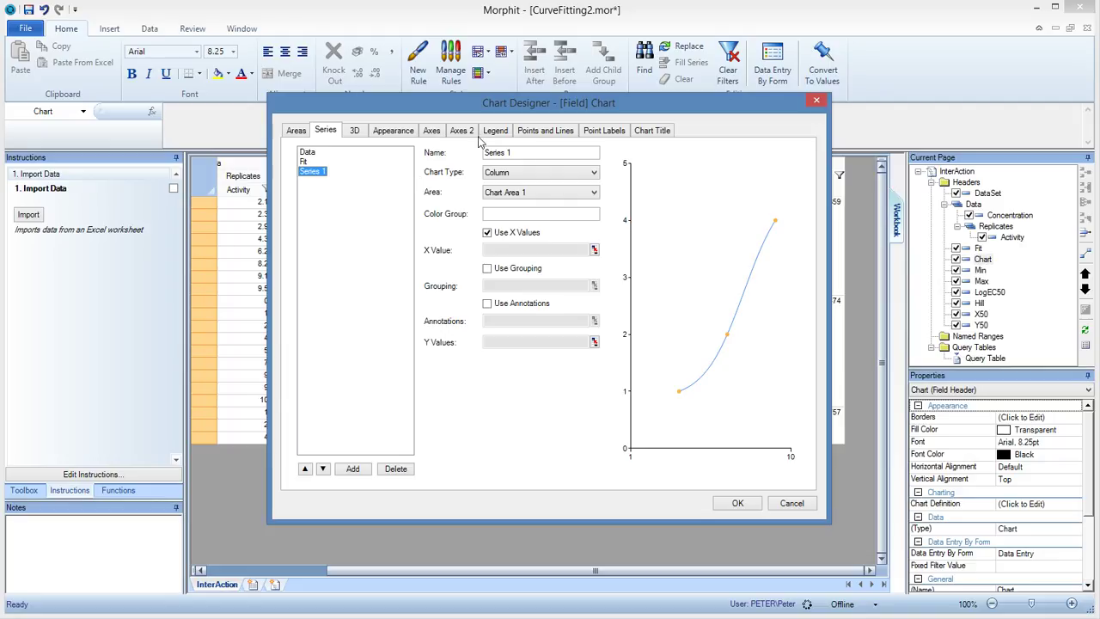
{"action": "left_click_drag", "start_coordinate": [525, 153], "coordinate": [468, 151]}
{"action": "type", "text": "EC50"}
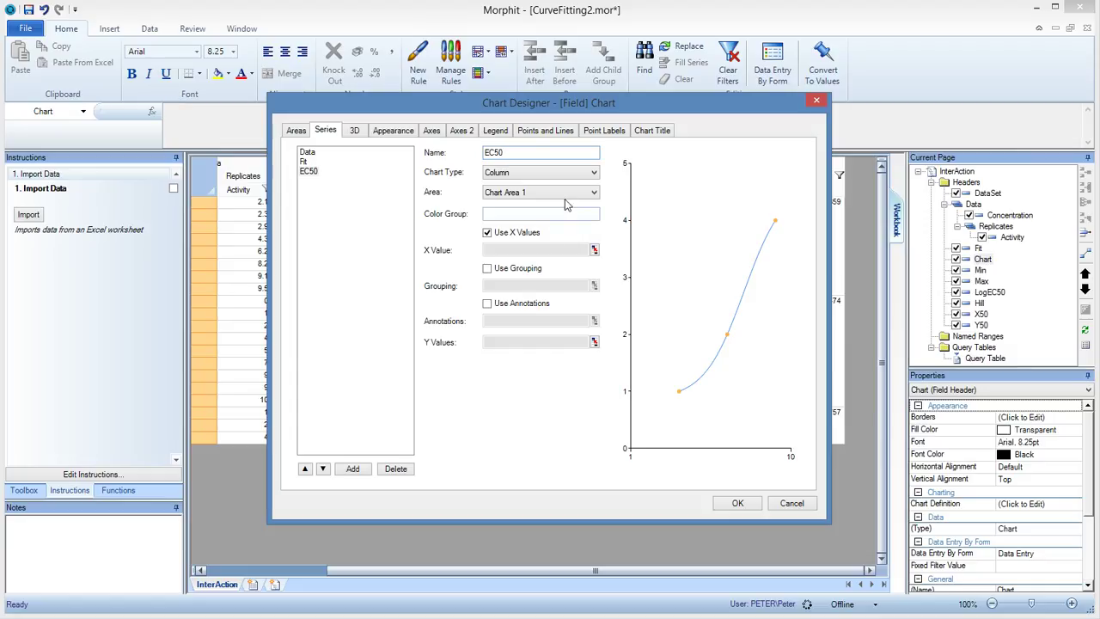
{"action": "left_click", "coordinate": [506, 174]}
{"action": "left_click", "coordinate": [513, 283]}
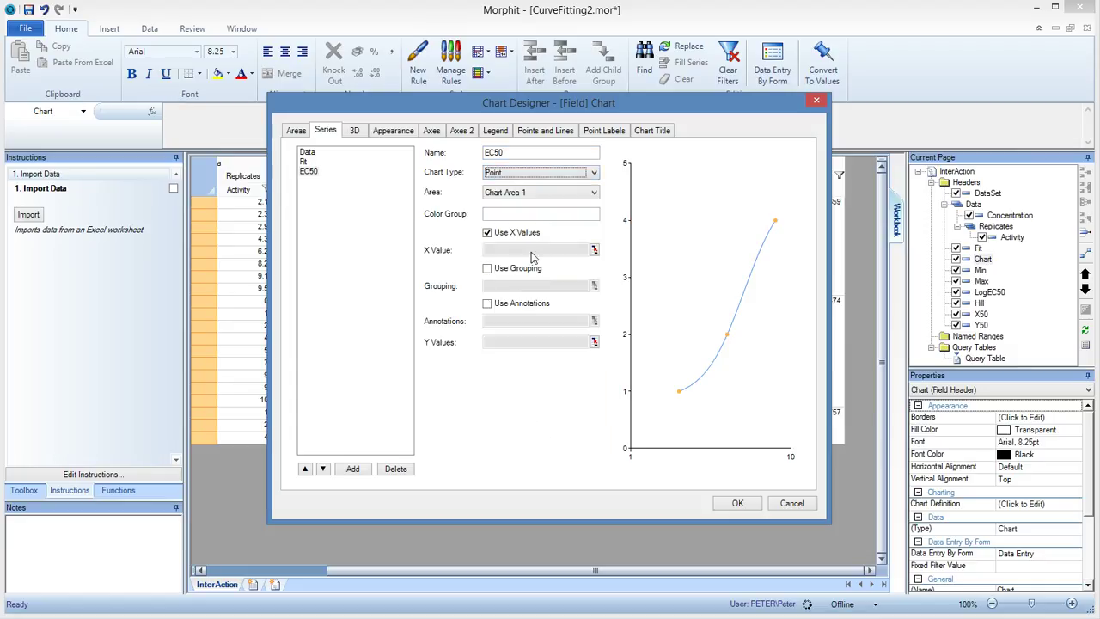
Step: Plot the EC50 series with X50 as X values and Y50 as Y values
{"action": "left_click", "coordinate": [593, 251]}
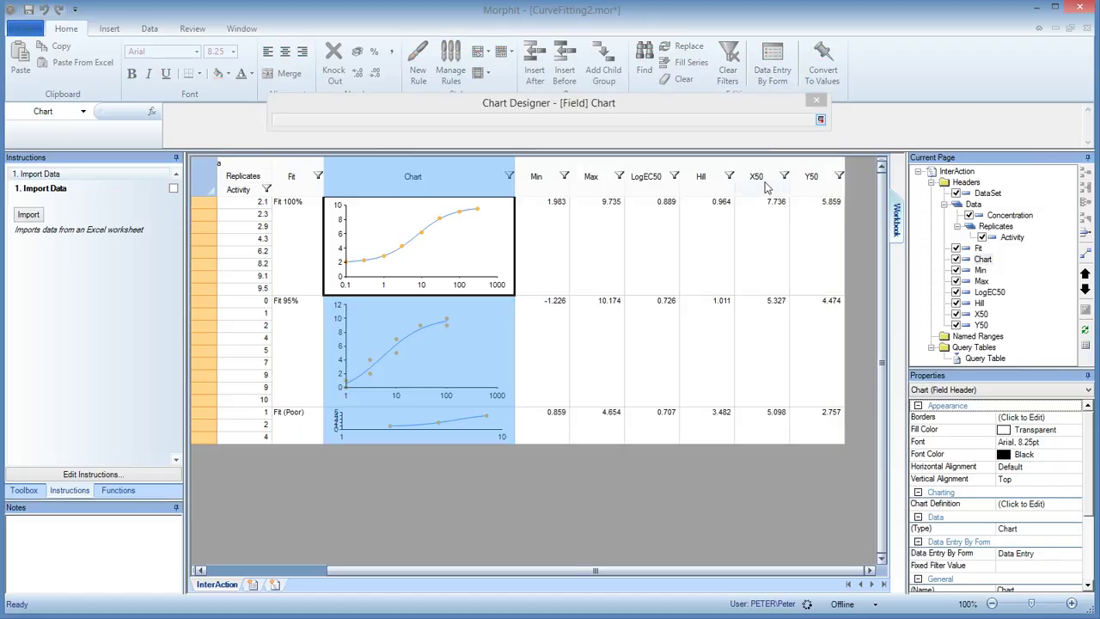
{"action": "left_click", "coordinate": [773, 190]}
{"action": "key", "text": "Return"}
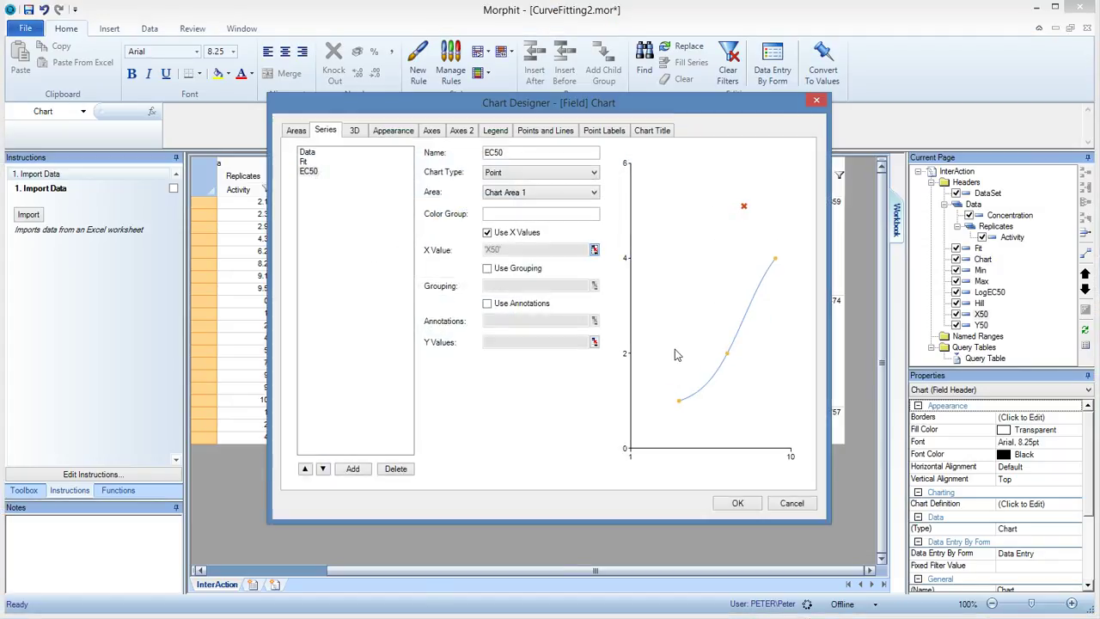
{"action": "left_click", "coordinate": [593, 343]}
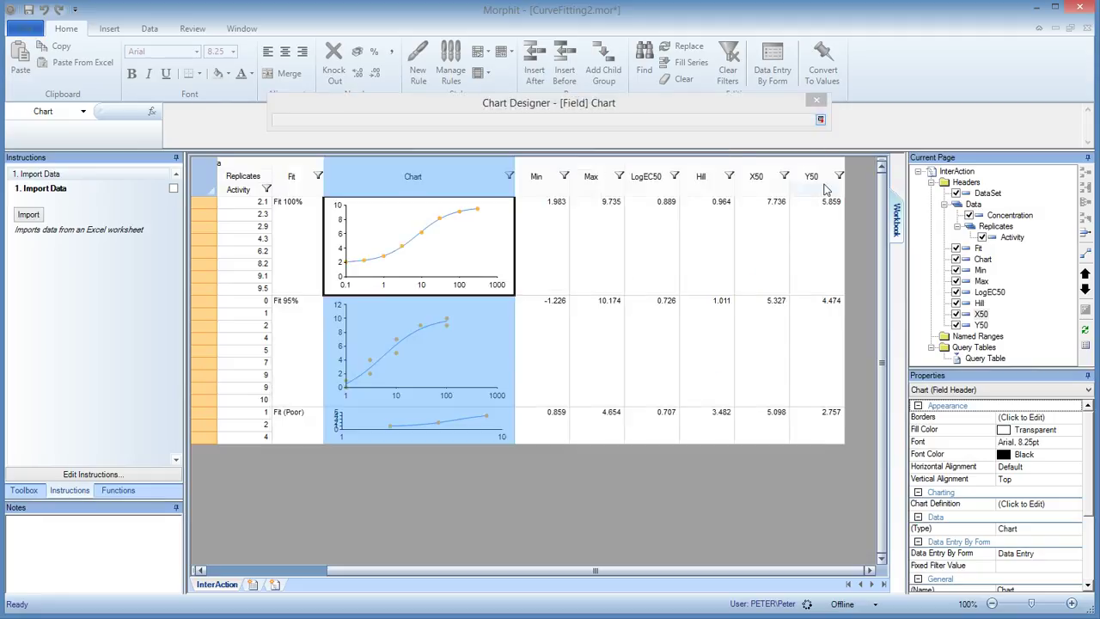
{"action": "left_click", "coordinate": [826, 187]}
{"action": "key", "text": "Return"}
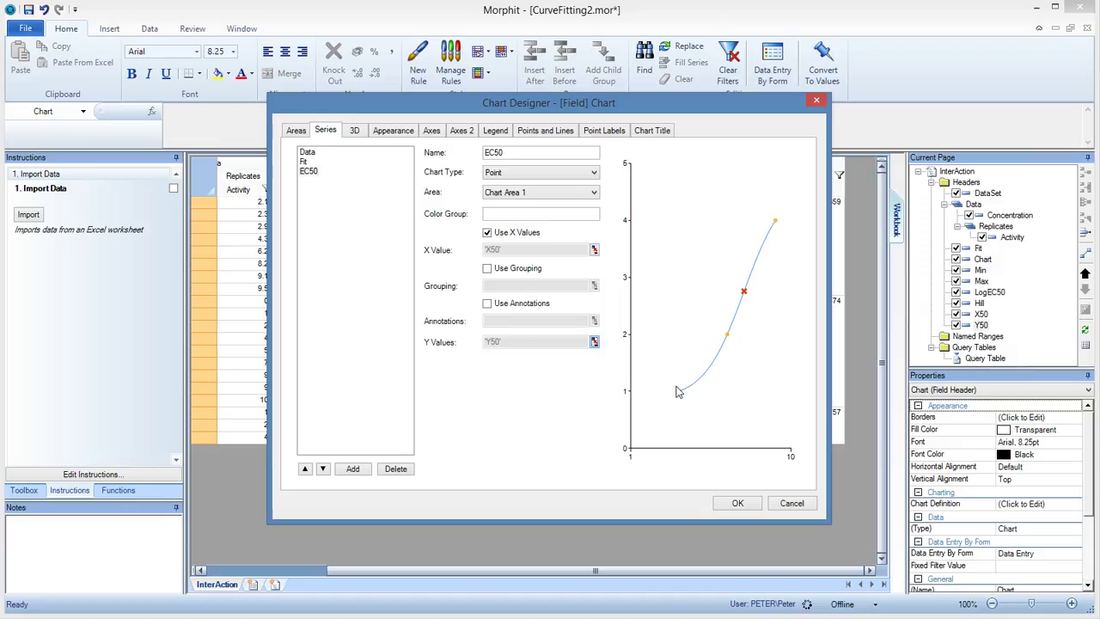
Step: Put both the Fit and EC50 series in colour group A
{"action": "left_click", "coordinate": [303, 161]}
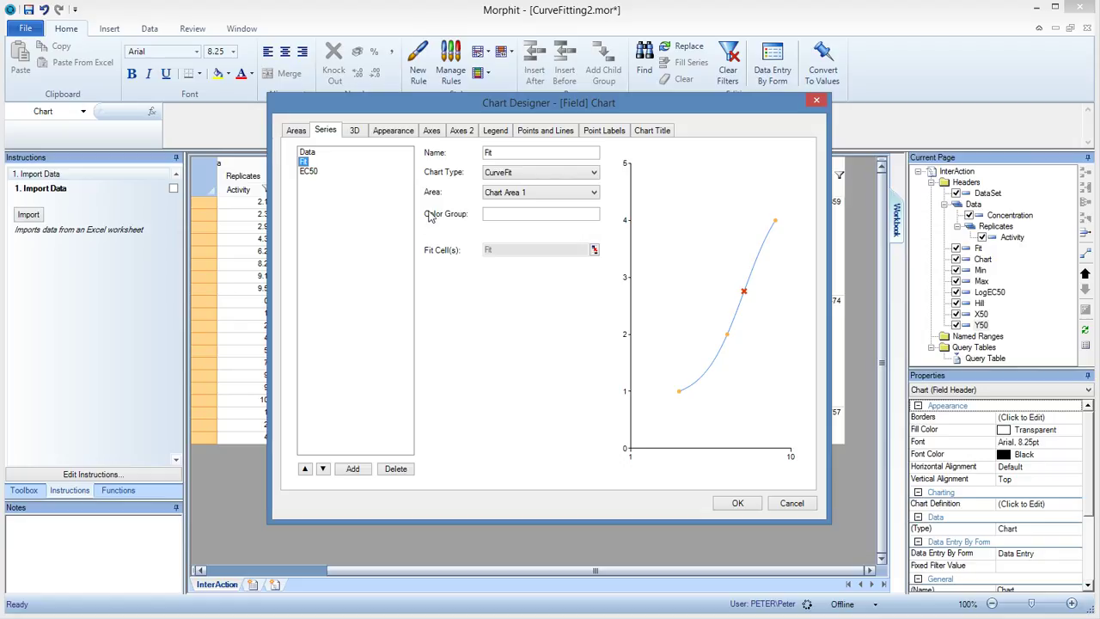
{"action": "type", "text": "A"}
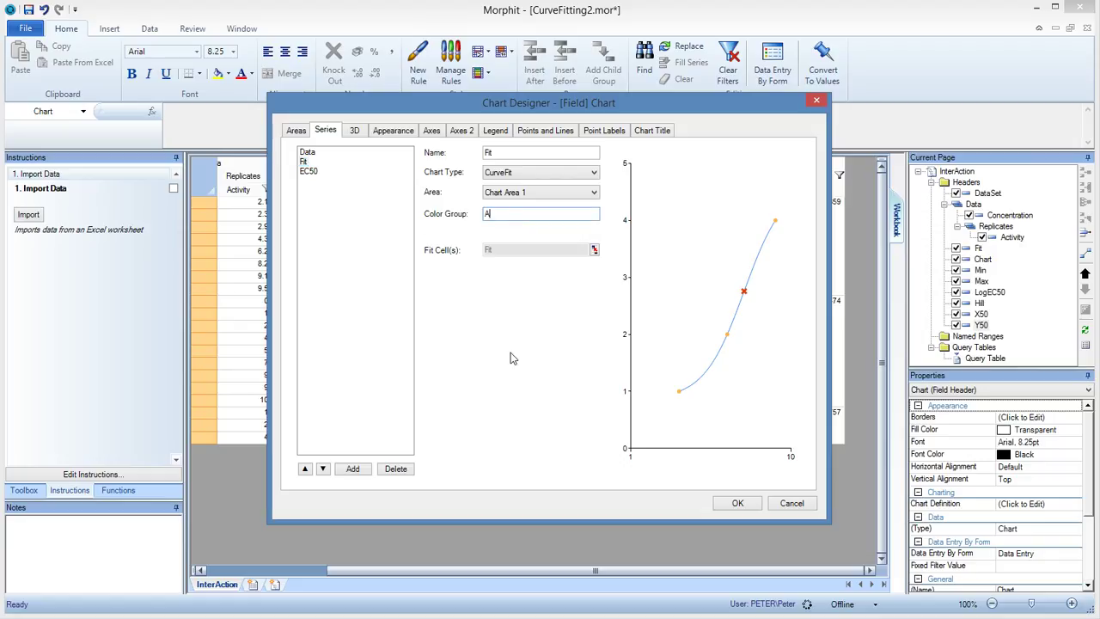
{"action": "left_click", "coordinate": [311, 173]}
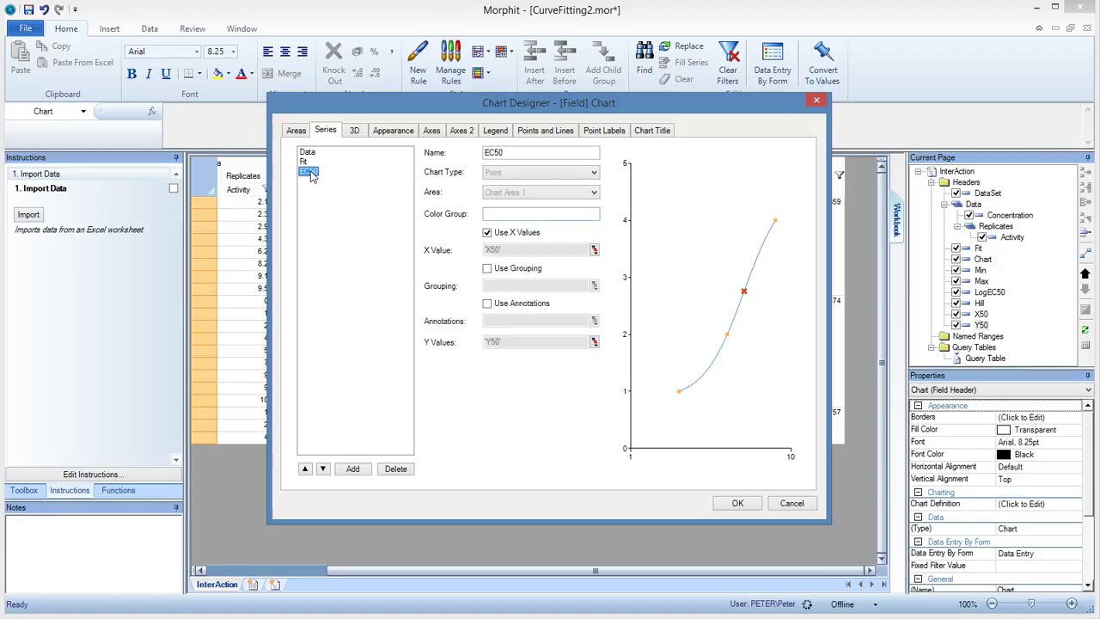
{"action": "left_click", "coordinate": [512, 220]}
{"action": "type", "text": "A"}
Step: Give the EC50 marker size 16 and Star 10 style, then apply the chart changes
{"action": "left_click", "coordinate": [564, 133]}
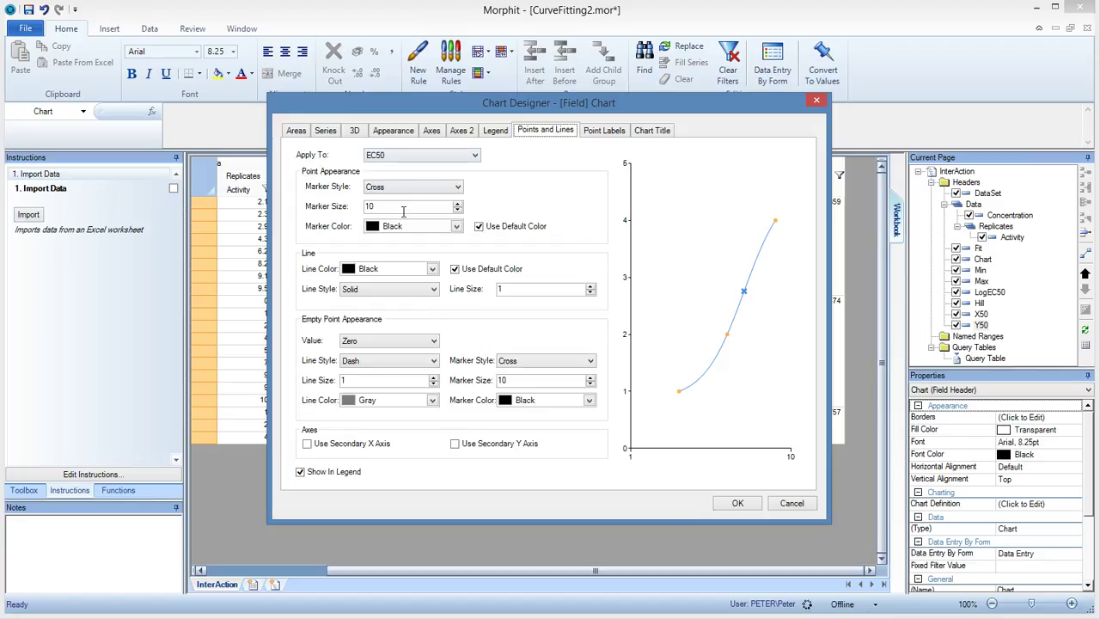
{"action": "left_click", "coordinate": [458, 204]}
{"action": "left_click", "coordinate": [458, 203]}
{"action": "left_click", "coordinate": [458, 204]}
{"action": "left_click", "coordinate": [395, 188]}
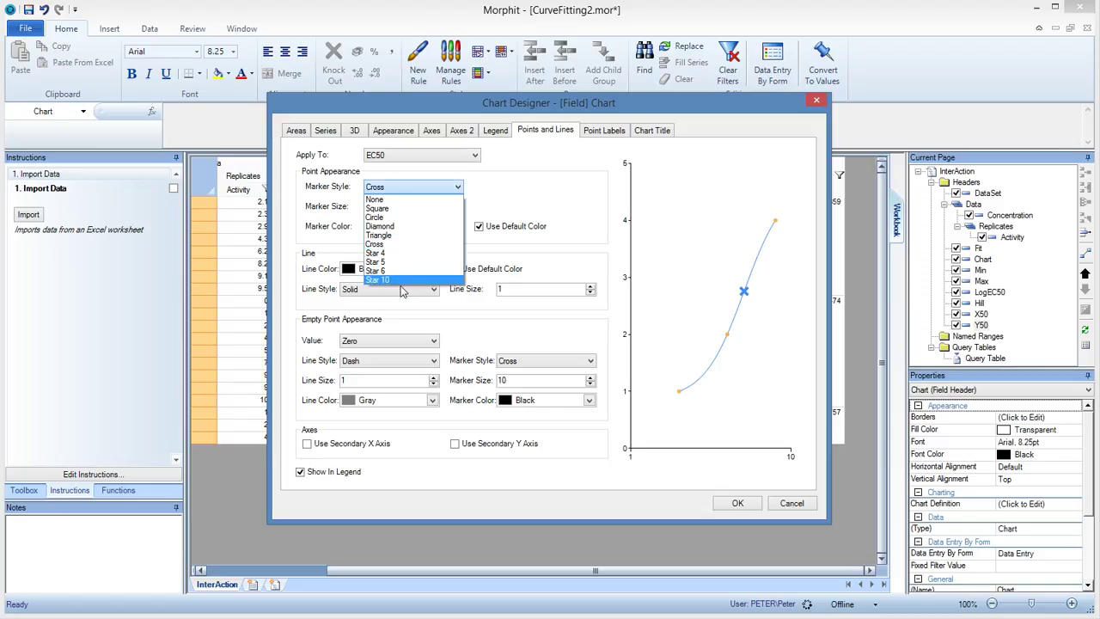
{"action": "left_click", "coordinate": [385, 281]}
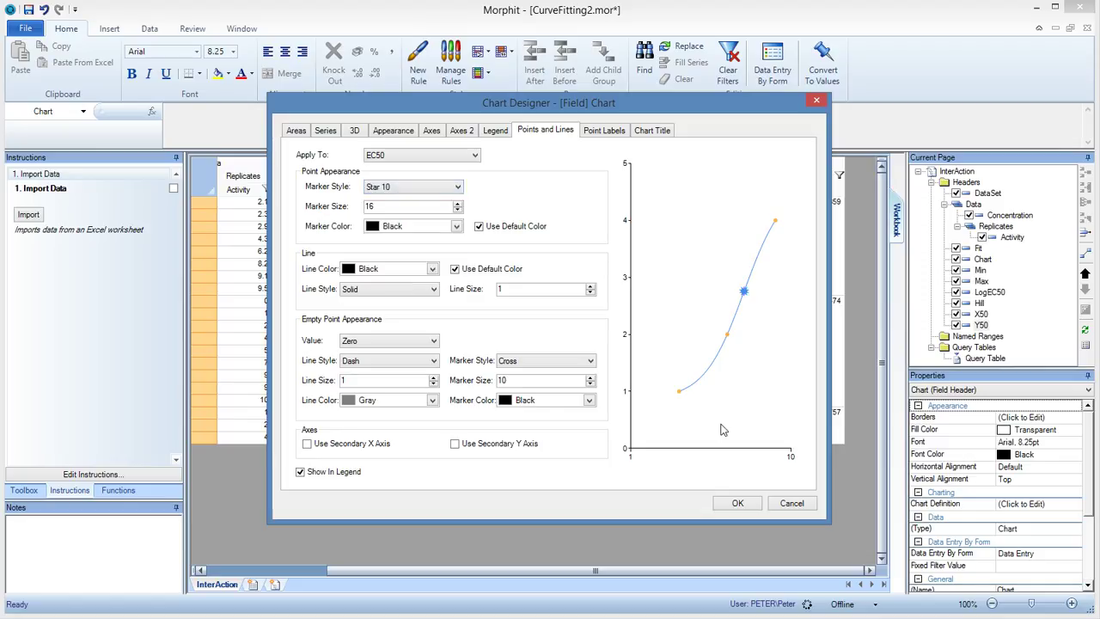
{"action": "left_click", "coordinate": [739, 507]}
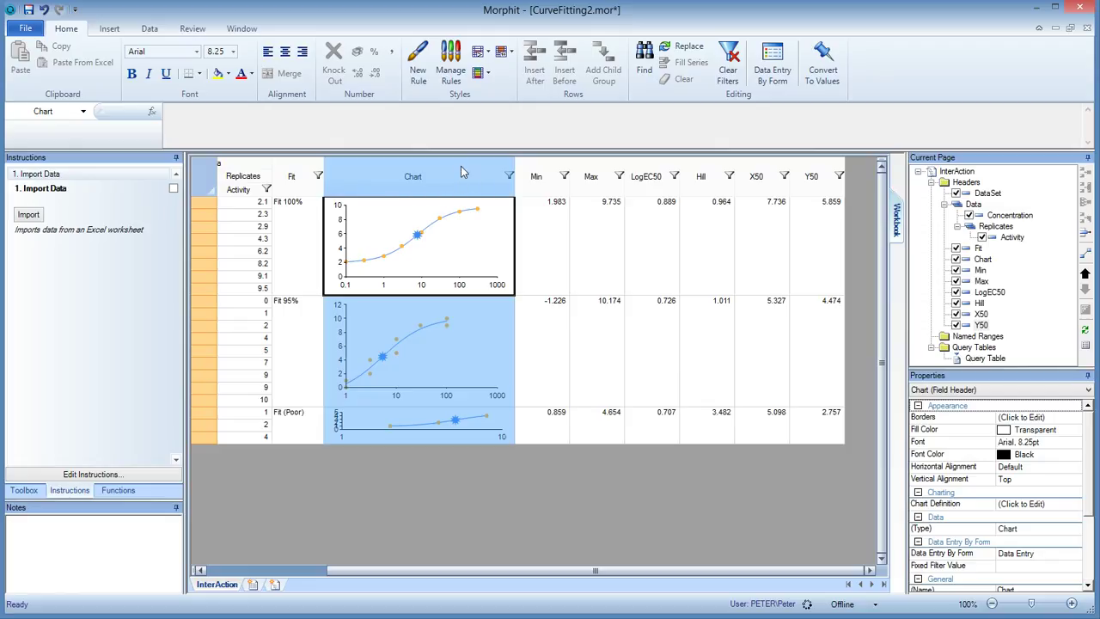
{"action": "left_click_drag", "start_coordinate": [500, 570], "coordinate": [263, 570]}
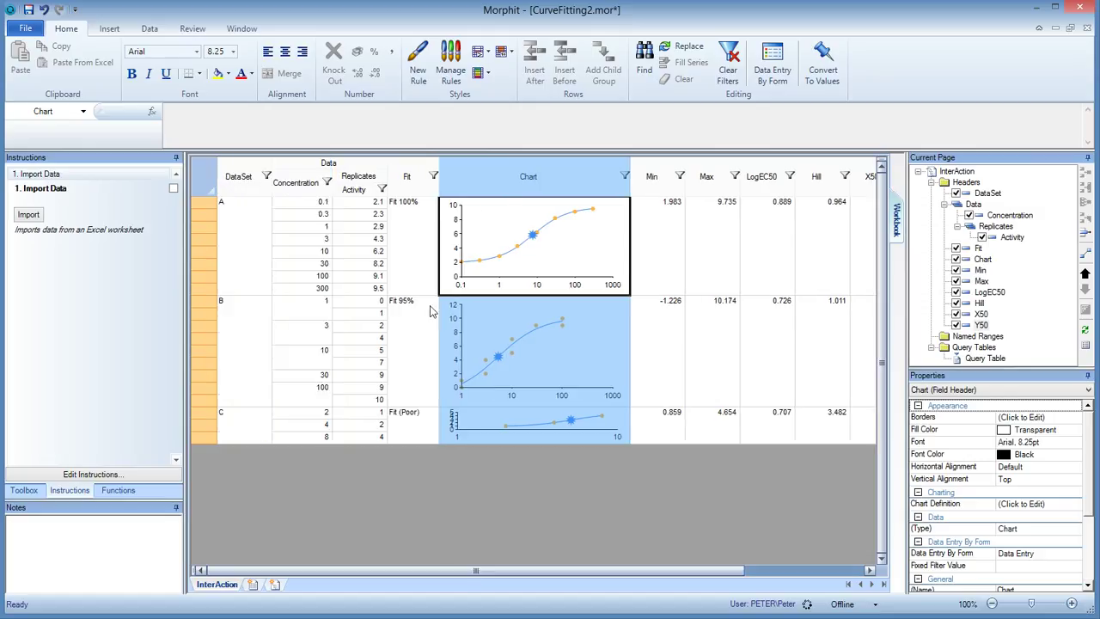
{"action": "left_click", "coordinate": [378, 255]}
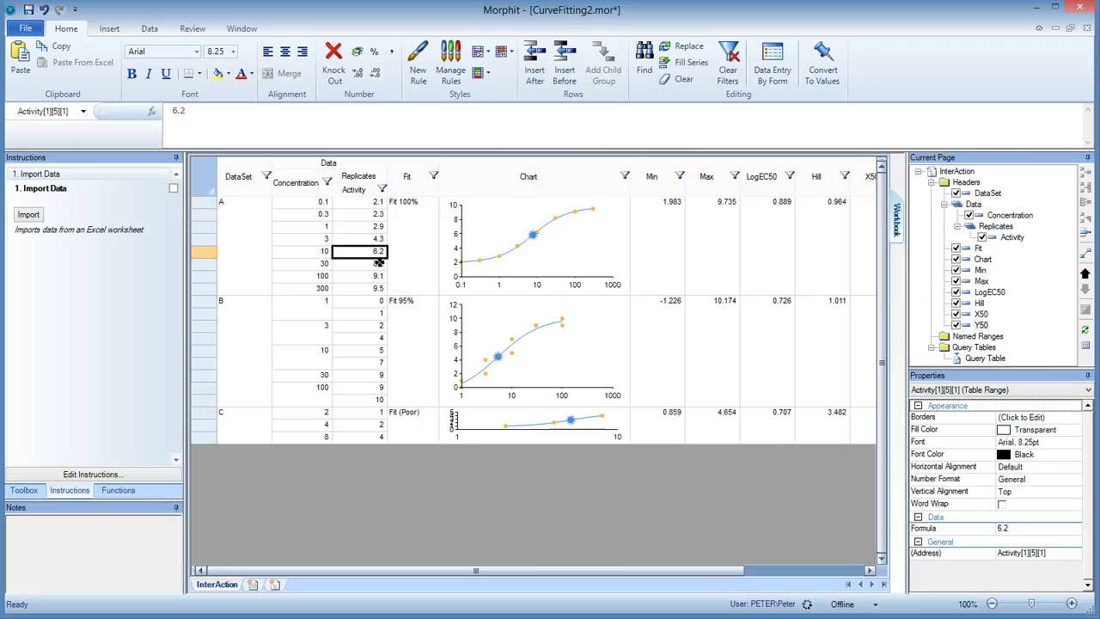
{"action": "left_click", "coordinate": [341, 60]}
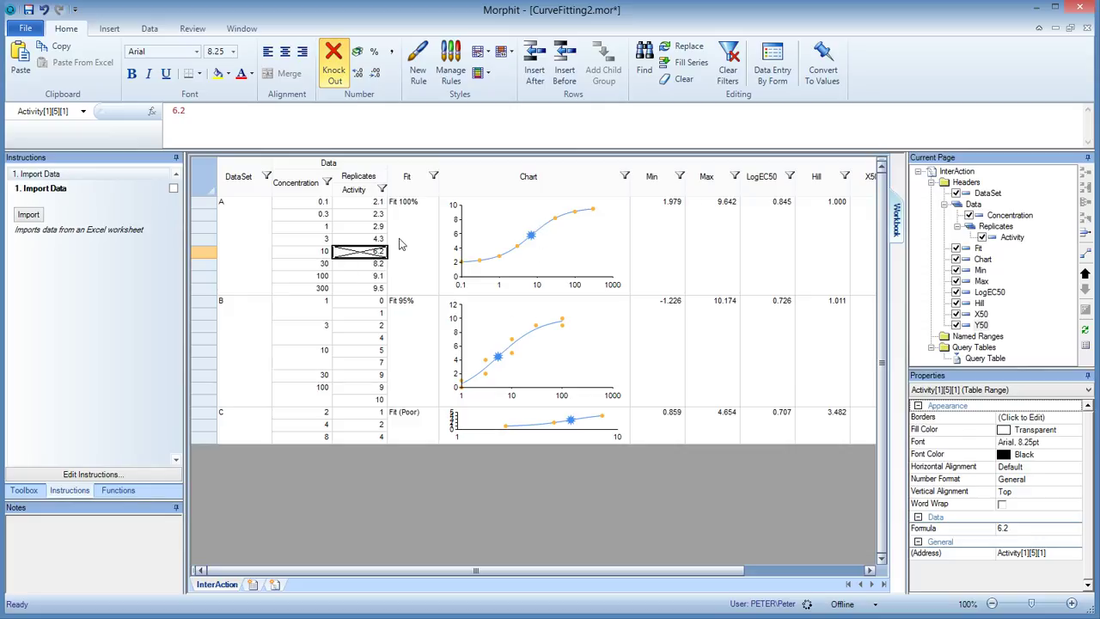
{"action": "key", "text": "ctrl+z"}
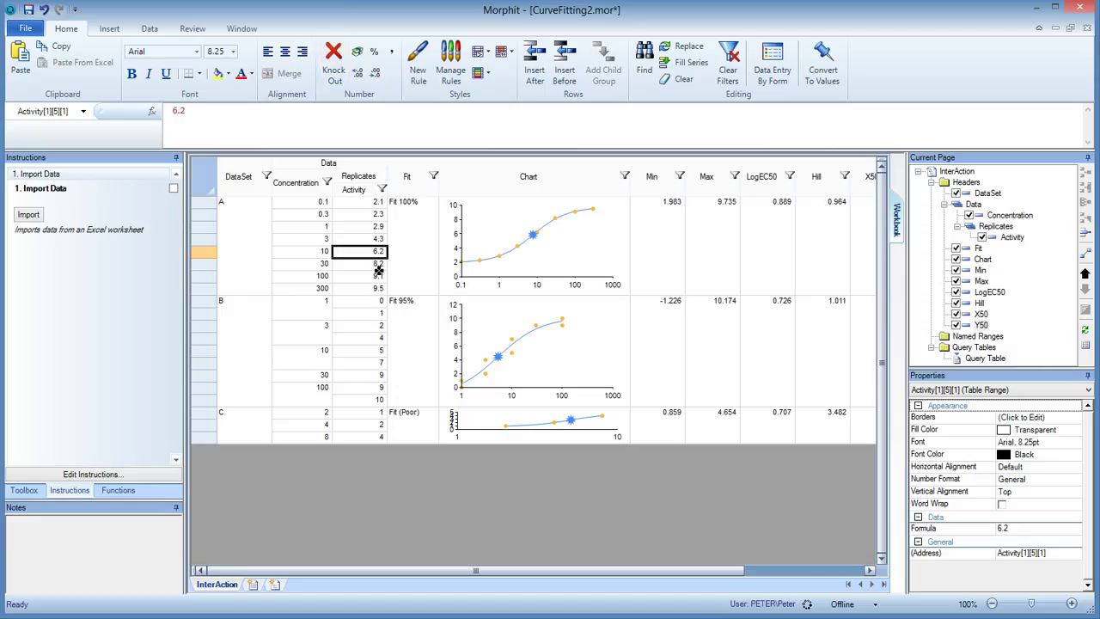
{"action": "left_click", "coordinate": [378, 277]}
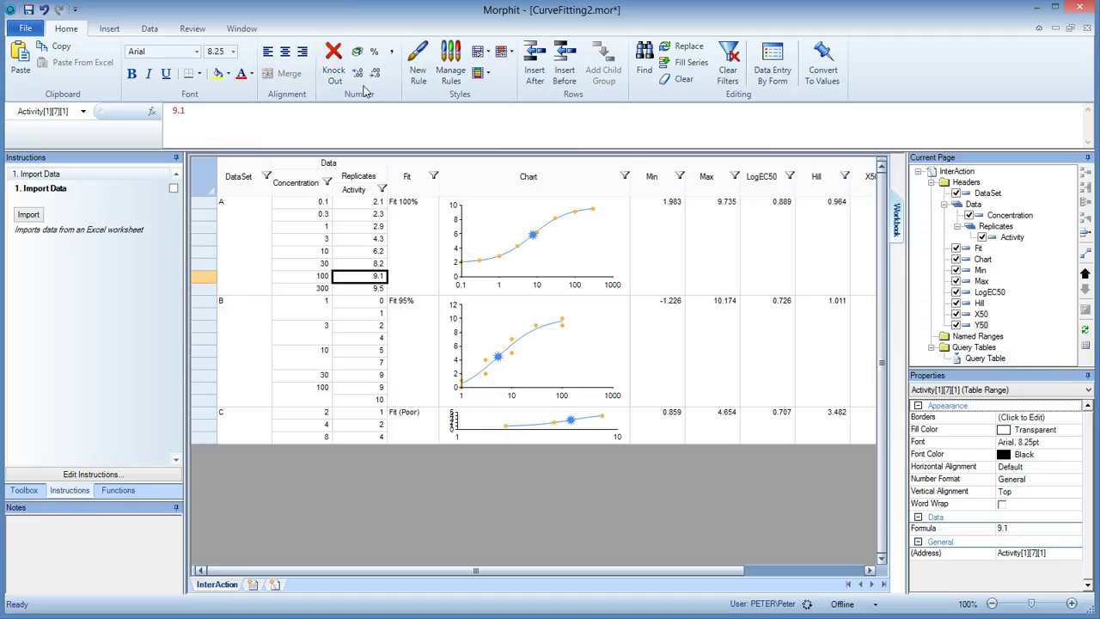
{"action": "left_click", "coordinate": [335, 71]}
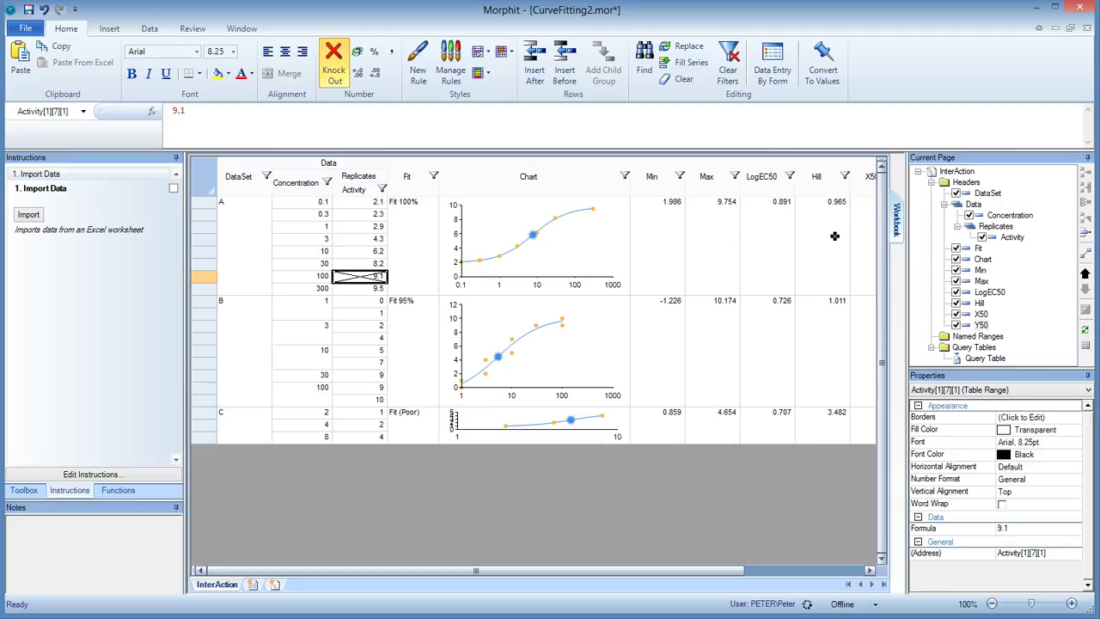
{"action": "left_click", "coordinate": [333, 68]}
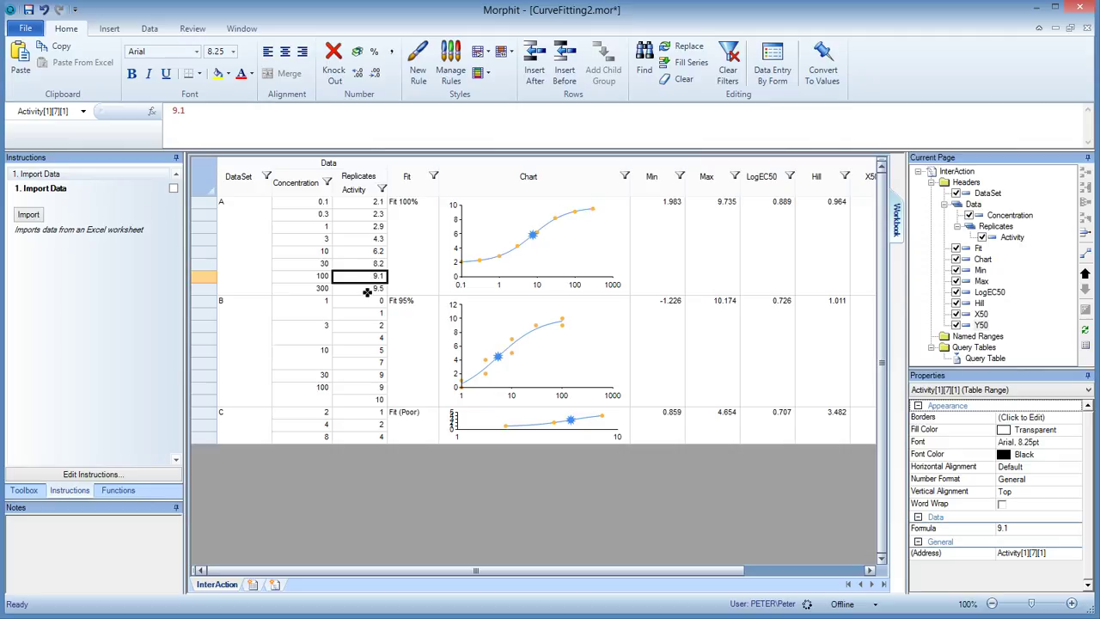
Step: Add a KO series to the chart with chart type KnockedOutPoints
{"action": "left_click", "coordinate": [539, 187]}
{"action": "double_click", "coordinate": [540, 188]}
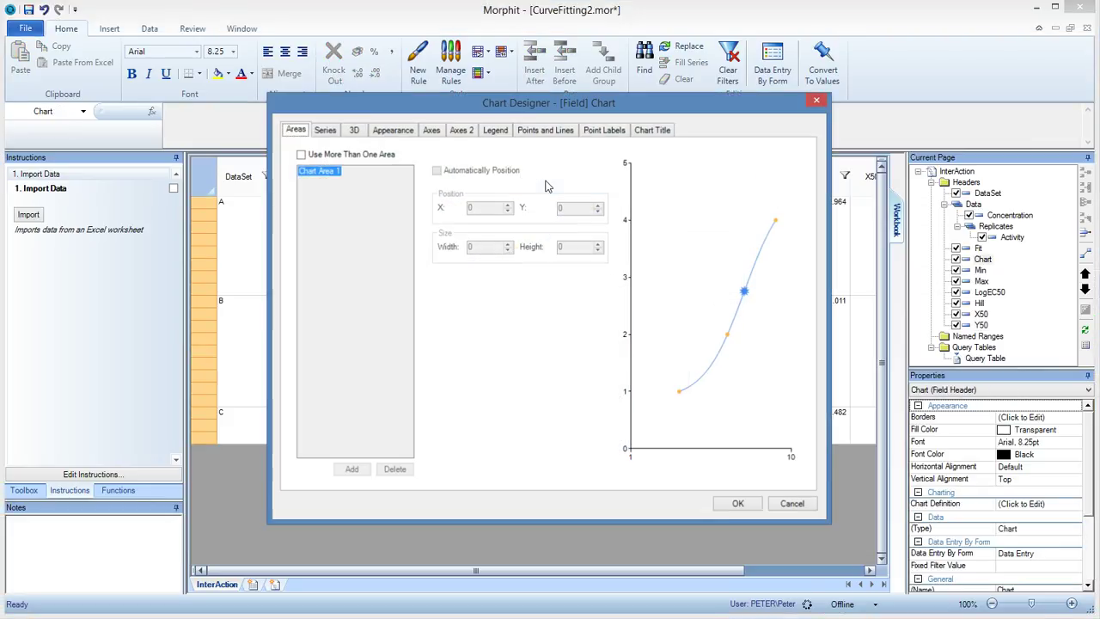
{"action": "left_click", "coordinate": [326, 131]}
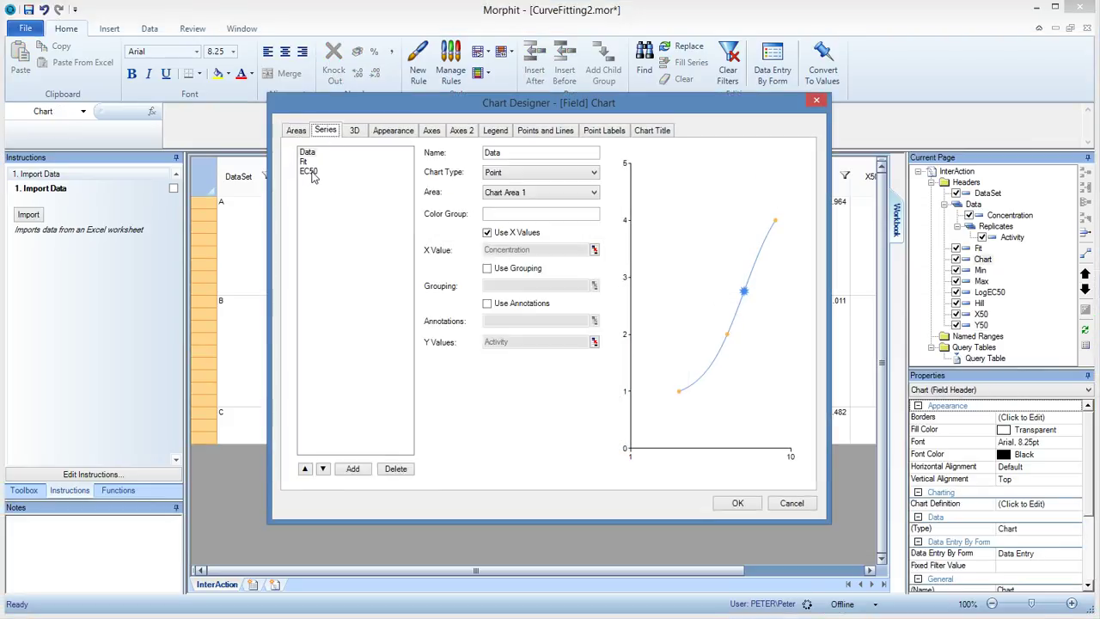
{"action": "left_click", "coordinate": [309, 171]}
{"action": "left_click", "coordinate": [353, 468]}
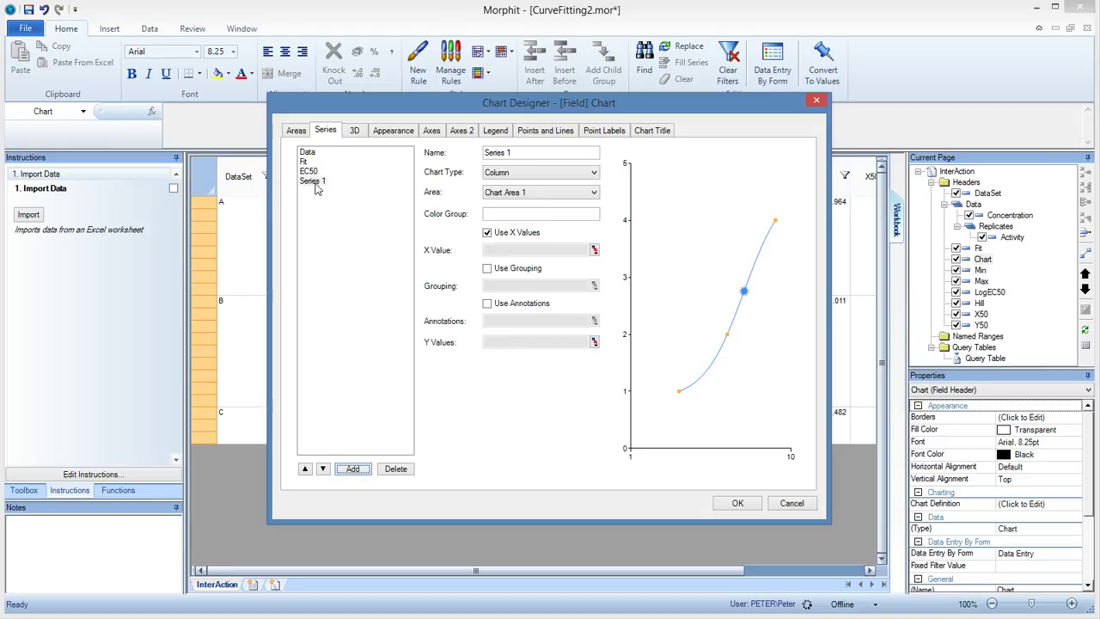
{"action": "left_click", "coordinate": [526, 155]}
{"action": "type", "text": "KO"}
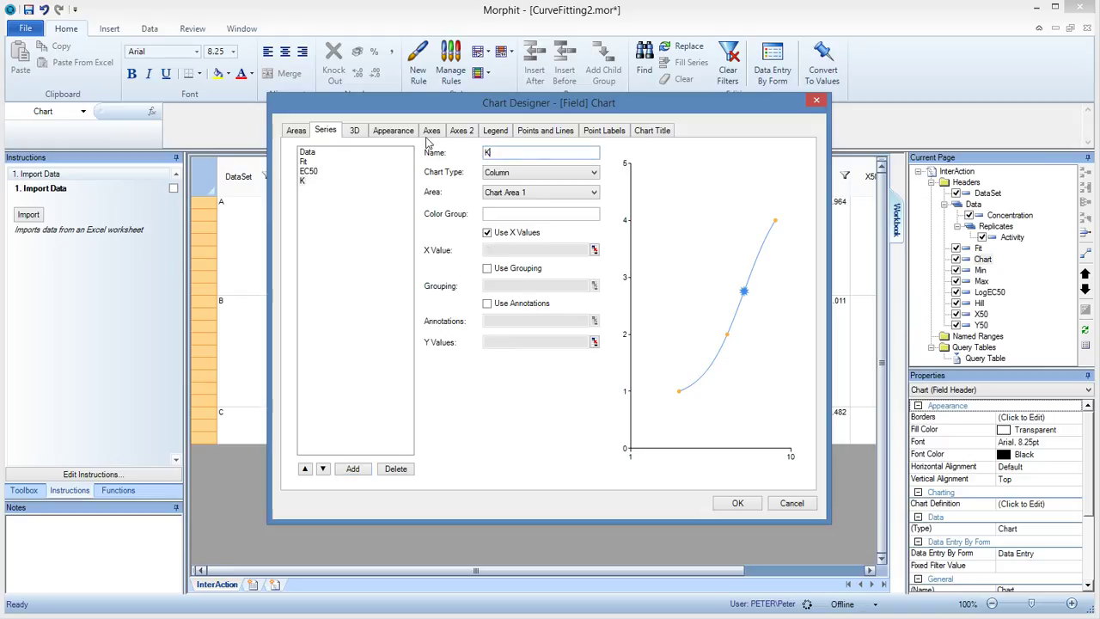
{"action": "left_click", "coordinate": [502, 172]}
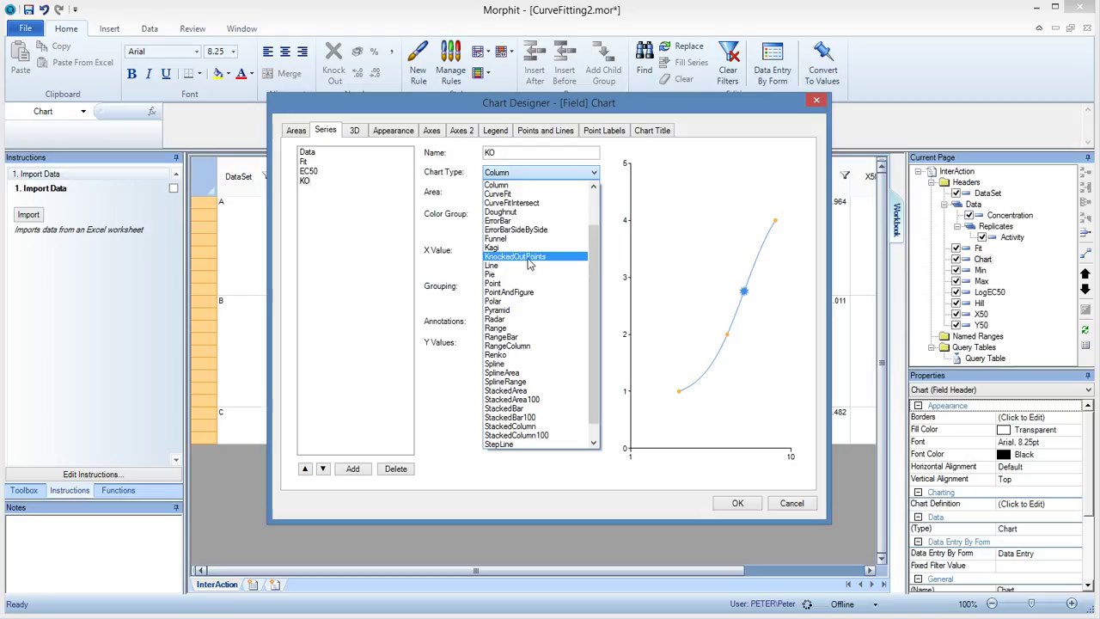
{"action": "left_click", "coordinate": [528, 257]}
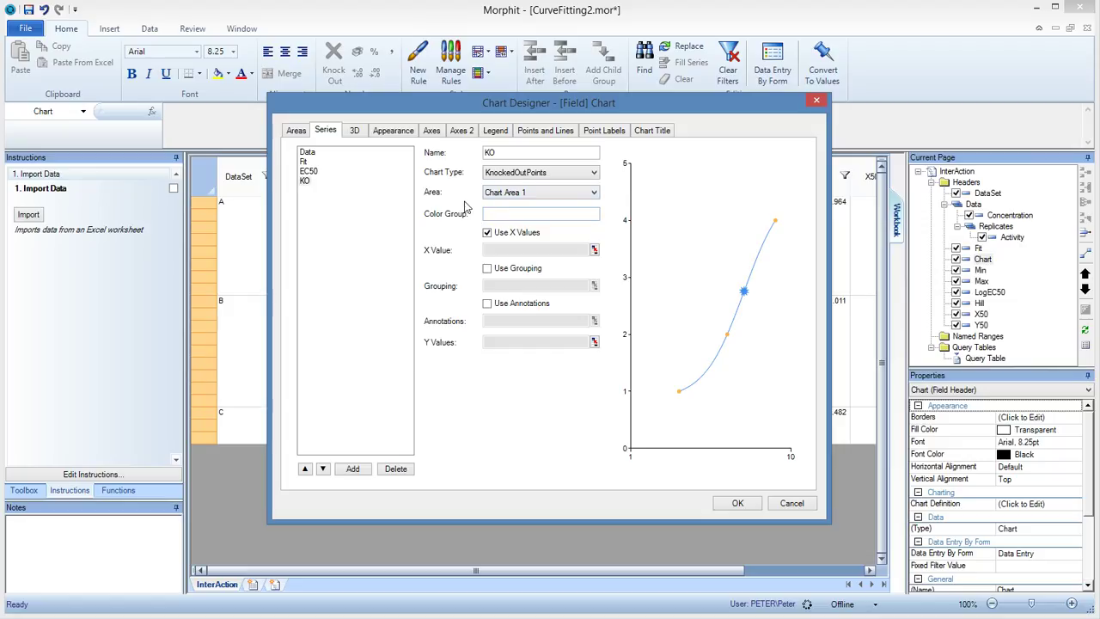
Step: Set colour group B for the Data and KO series
{"action": "left_click", "coordinate": [311, 153]}
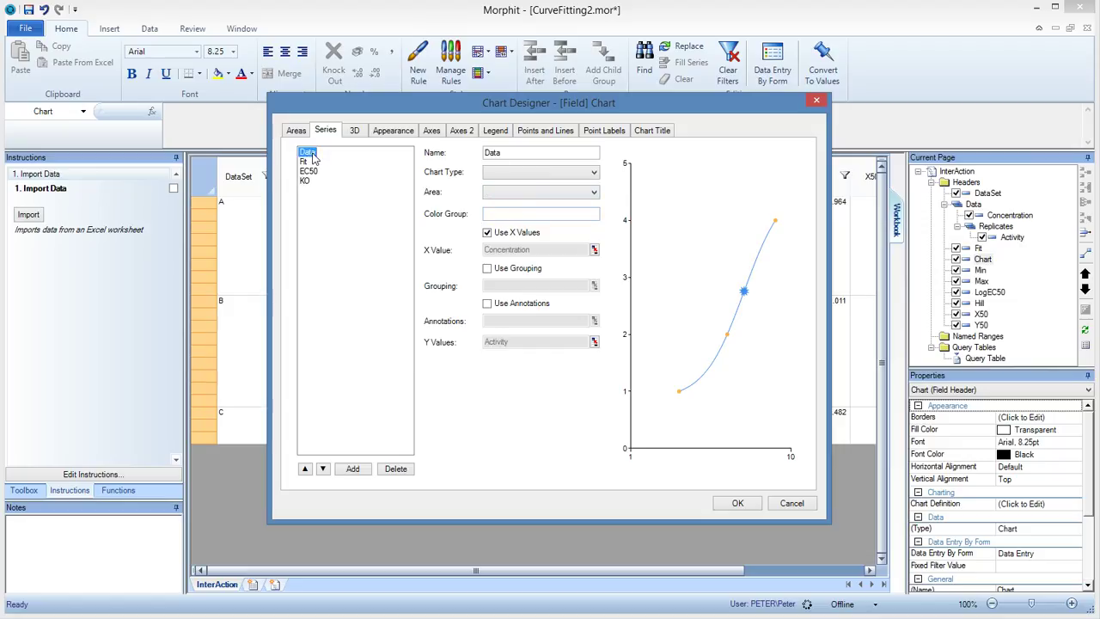
{"action": "left_click", "coordinate": [522, 220]}
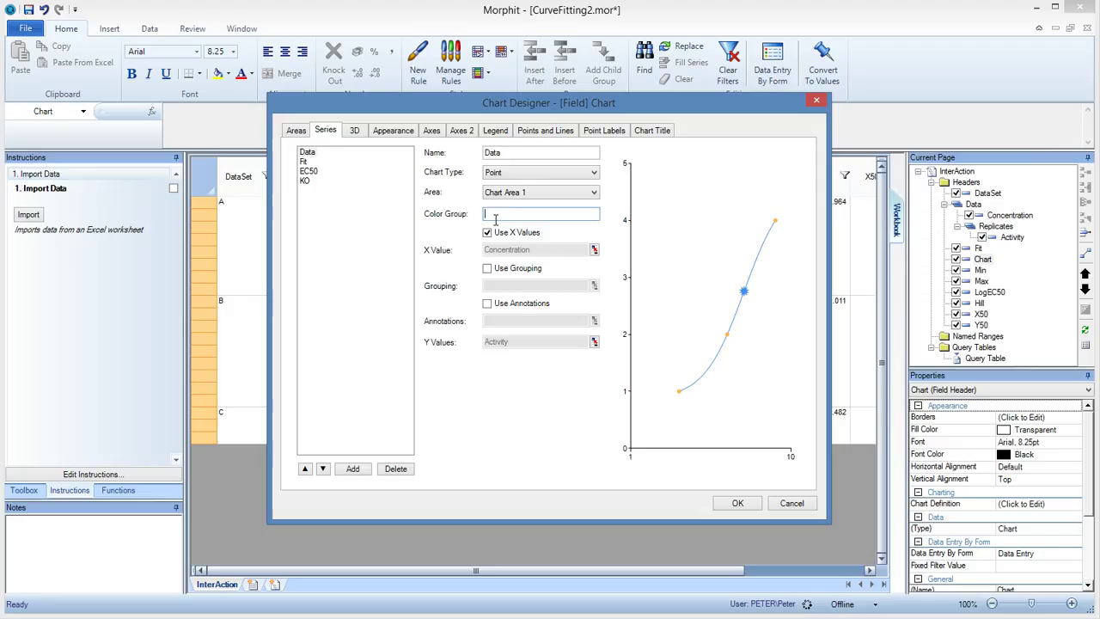
{"action": "type", "text": "B"}
{"action": "left_click", "coordinate": [305, 181]}
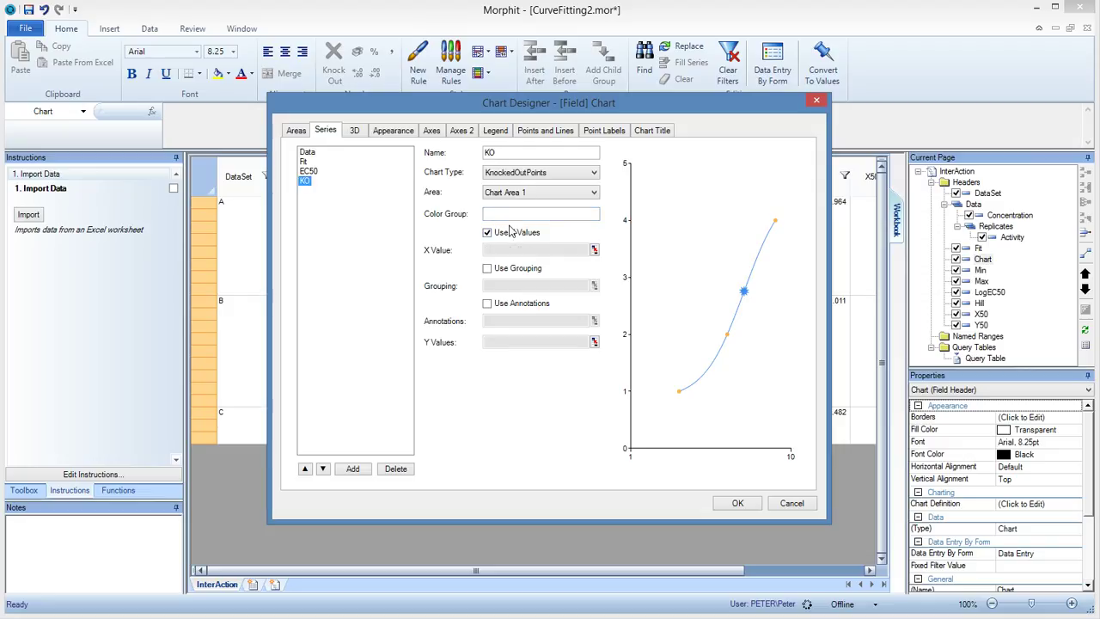
{"action": "left_click", "coordinate": [514, 217]}
Step: Plot the KO series with Concentration as X values and Activity as Y values
{"action": "left_click", "coordinate": [593, 250]}
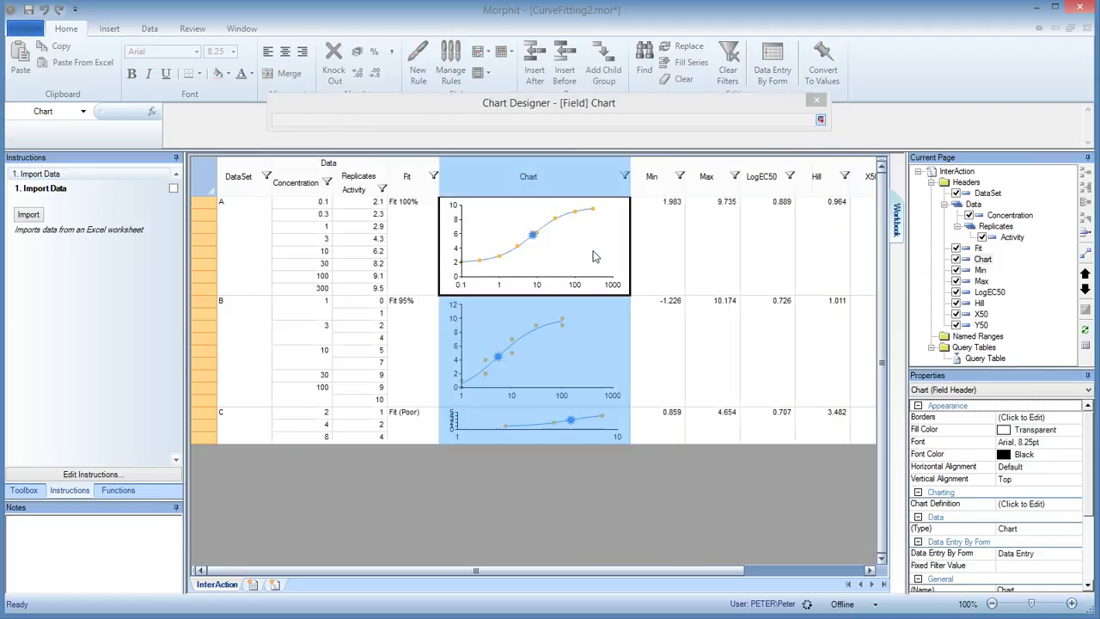
{"action": "left_click", "coordinate": [300, 185]}
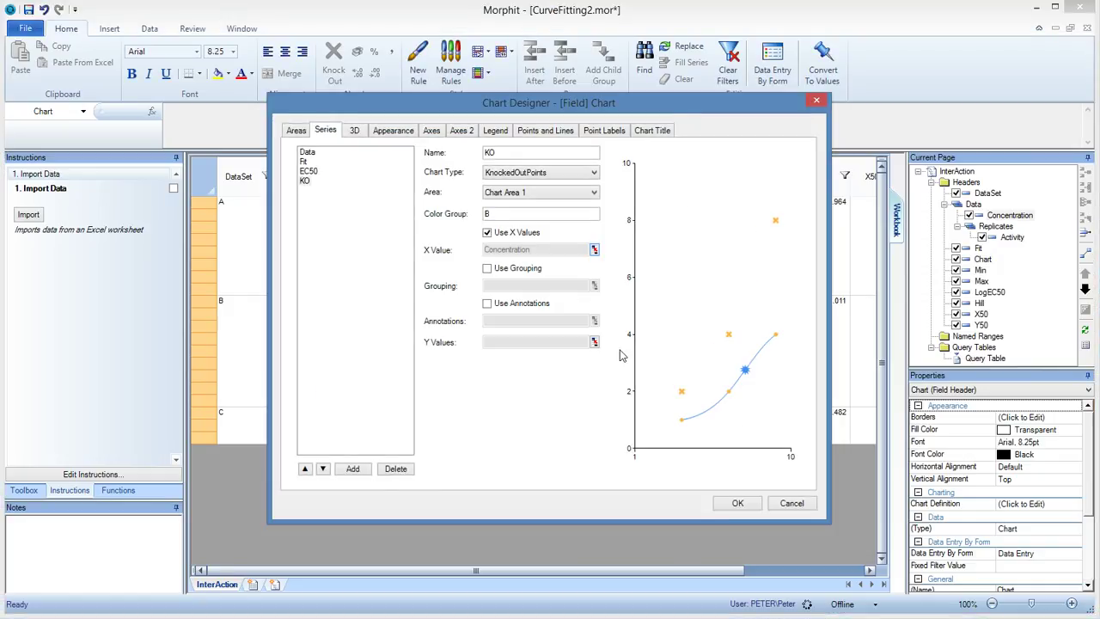
{"action": "left_click", "coordinate": [594, 249]}
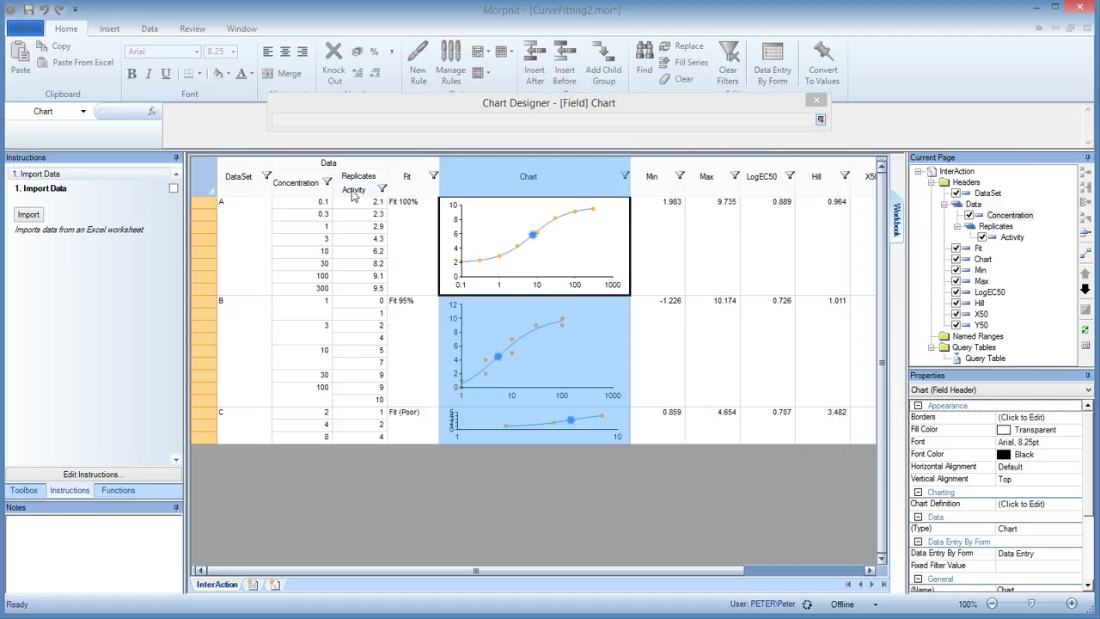
{"action": "left_click", "coordinate": [354, 189]}
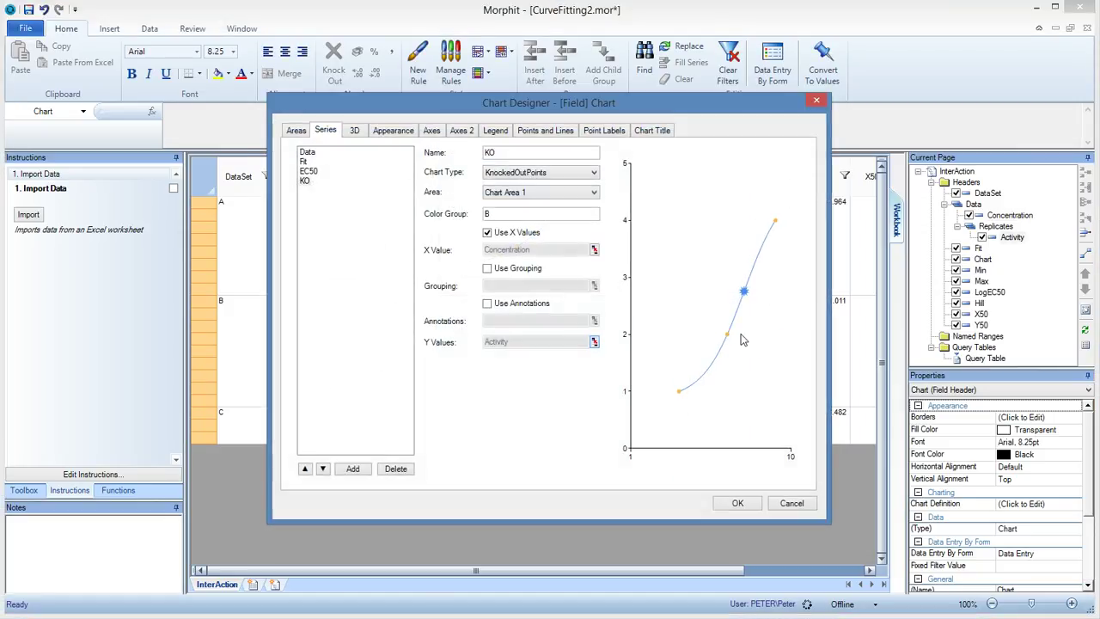
Step: Knock out set A's 9.1 Activity reading, after testing and restoring the 6.2 reading
{"action": "left_click", "coordinate": [753, 507]}
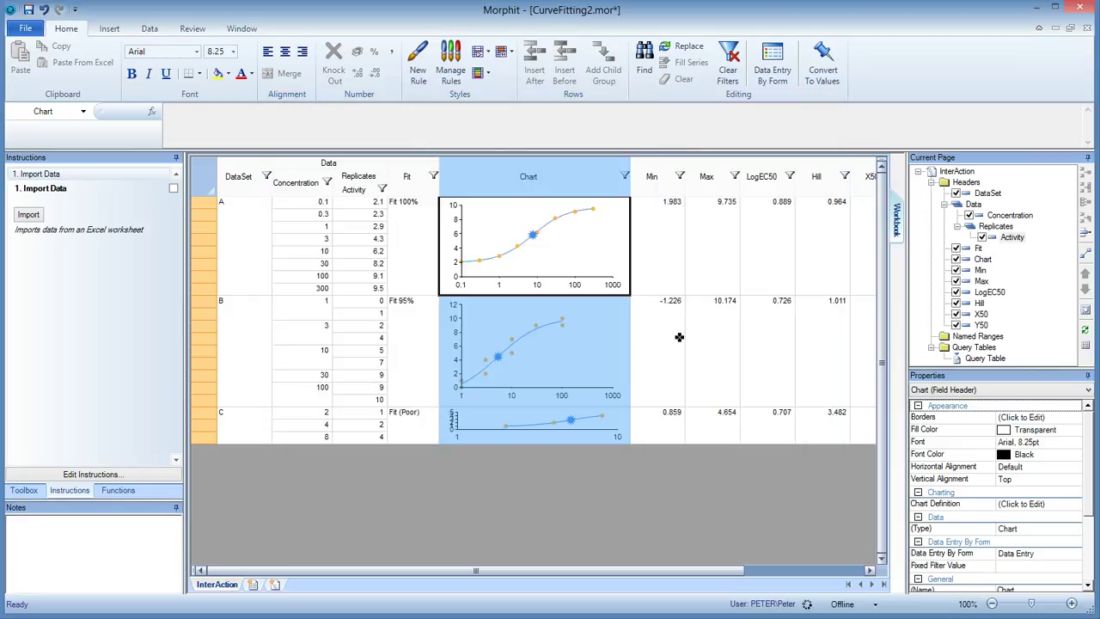
{"action": "left_click", "coordinate": [376, 250]}
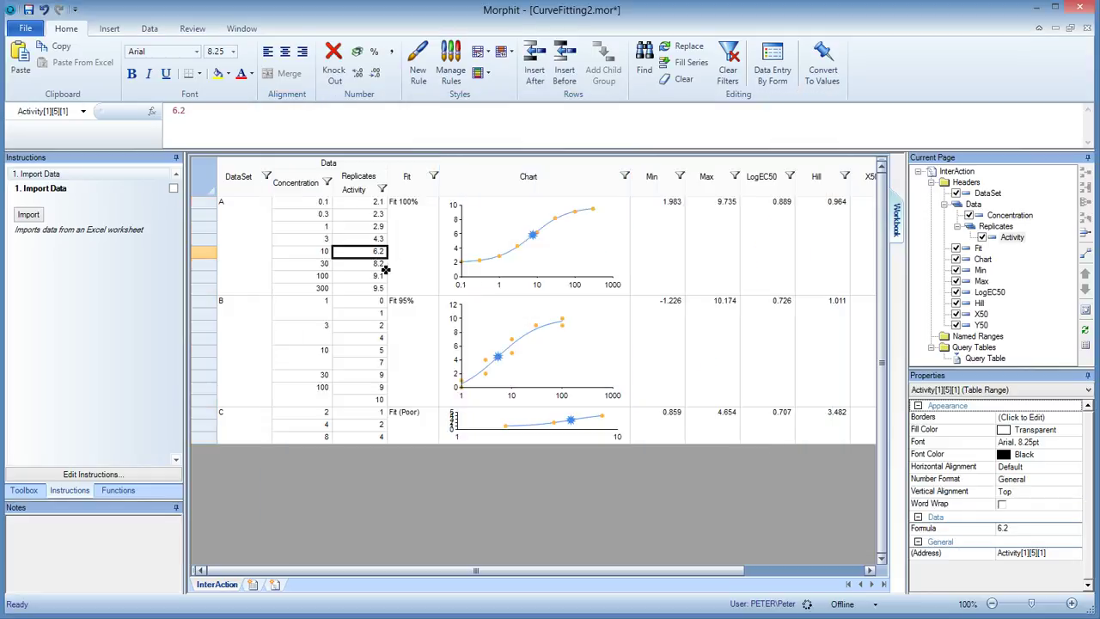
{"action": "left_click", "coordinate": [333, 62]}
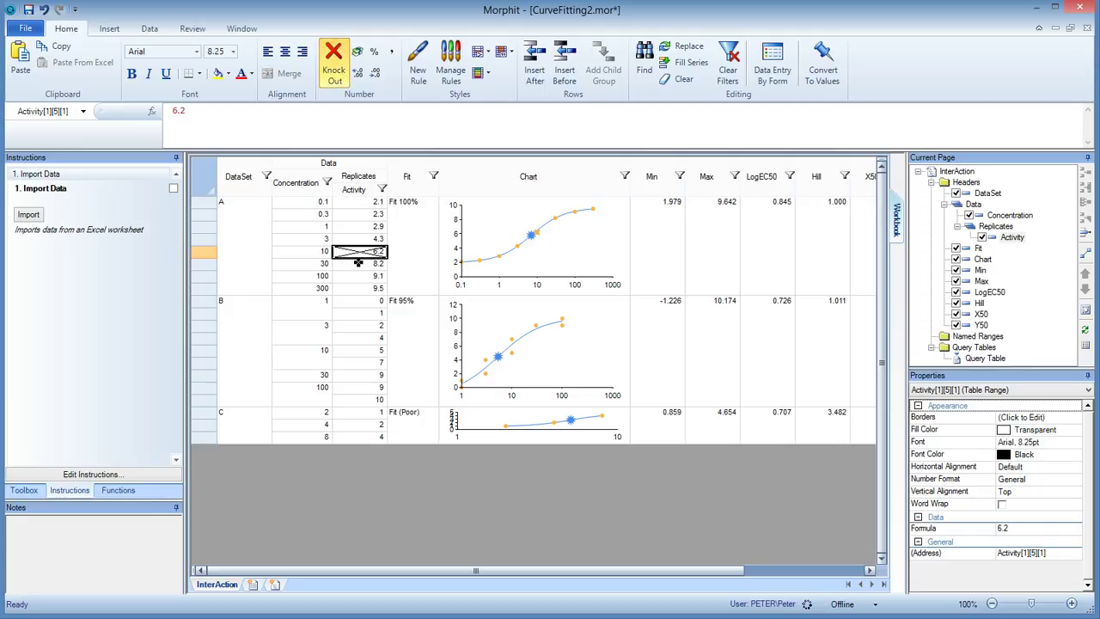
{"action": "left_click", "coordinate": [334, 65]}
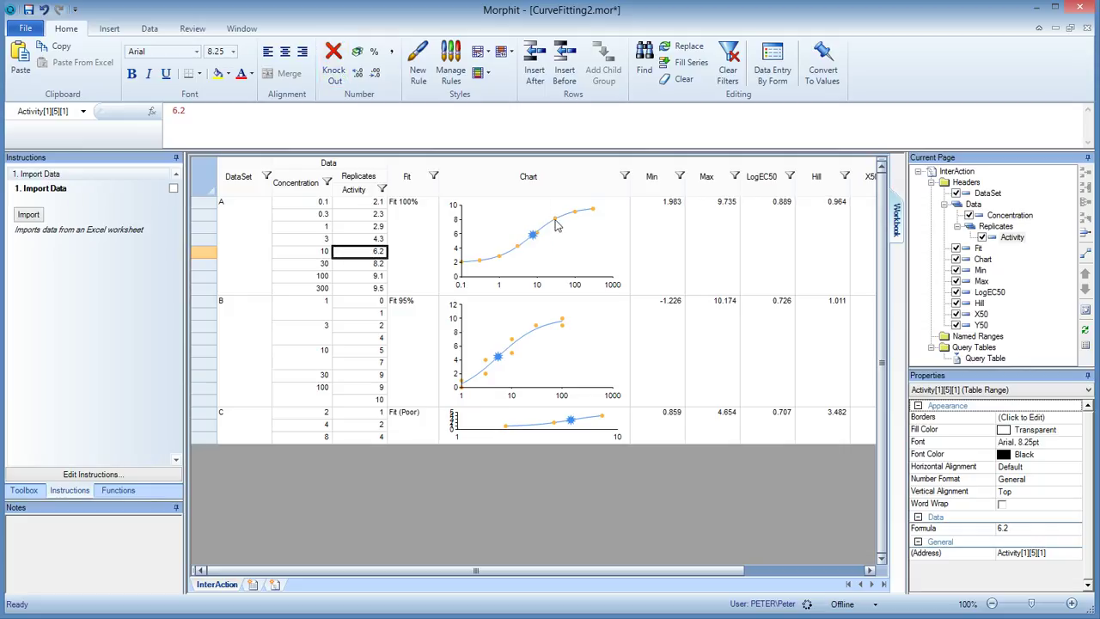
{"action": "left_click", "coordinate": [382, 276]}
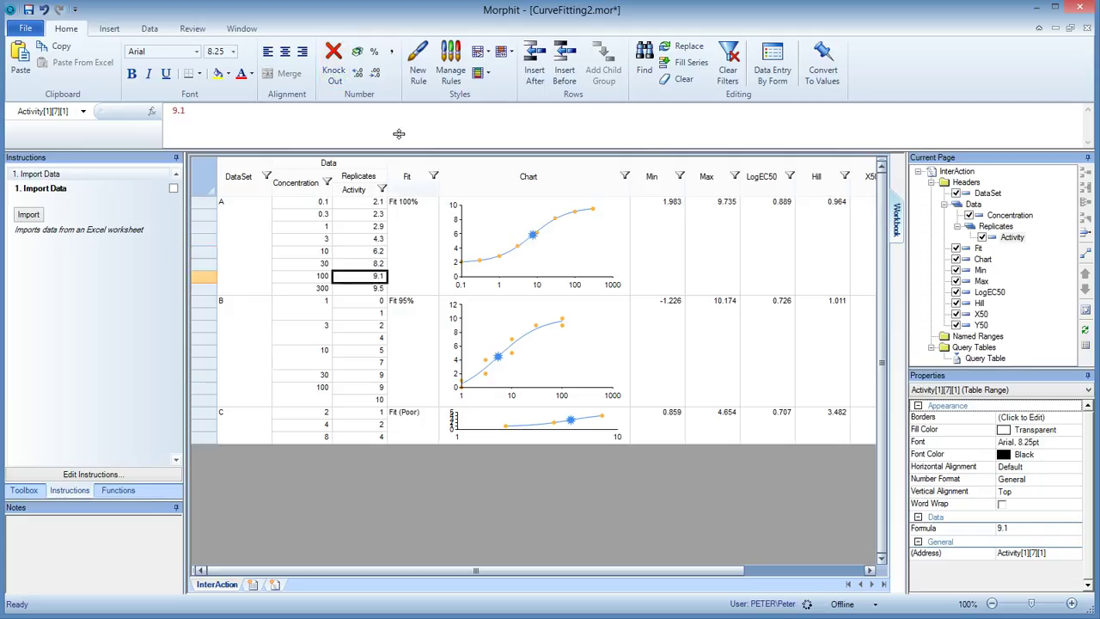
{"action": "left_click", "coordinate": [334, 65]}
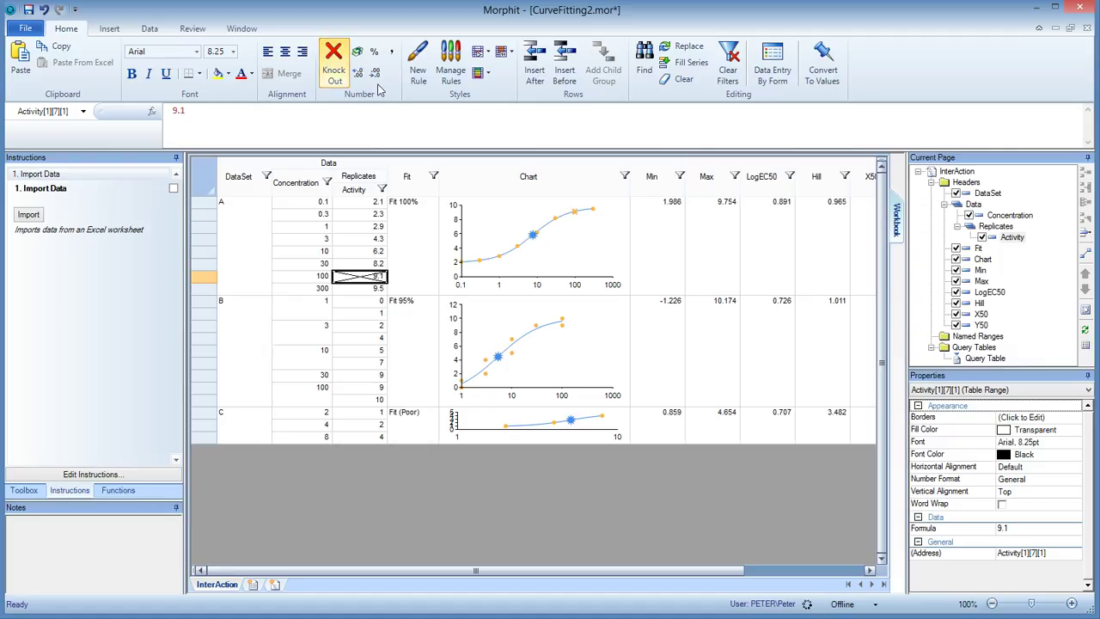
Step: Try knocking out chart B's point at concentration 10, then restore it
{"action": "left_click", "coordinate": [513, 359]}
{"action": "left_click", "coordinate": [512, 353]}
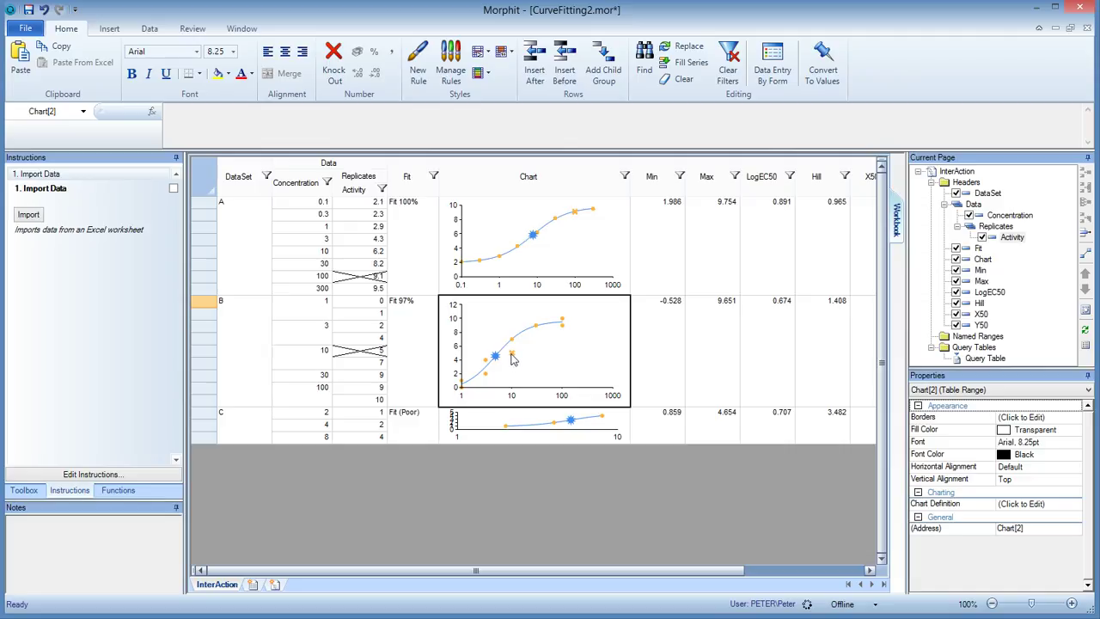
{"action": "left_click", "coordinate": [512, 355]}
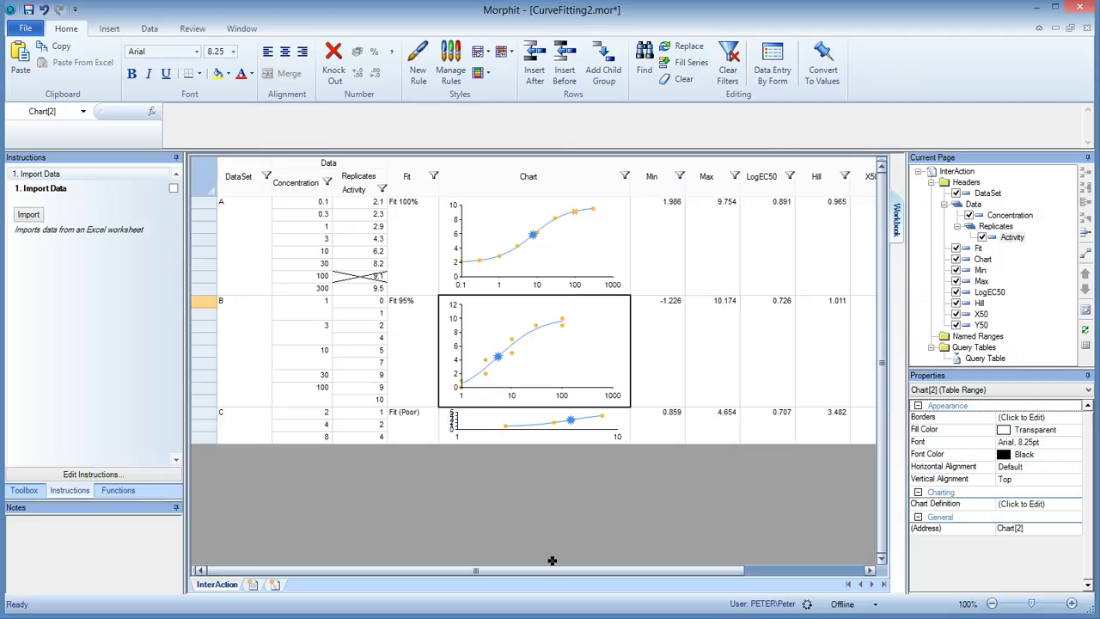
Step: Insert a LogEC50_SE field after LogEC50
{"action": "left_click_drag", "start_coordinate": [593, 572], "coordinate": [713, 574]}
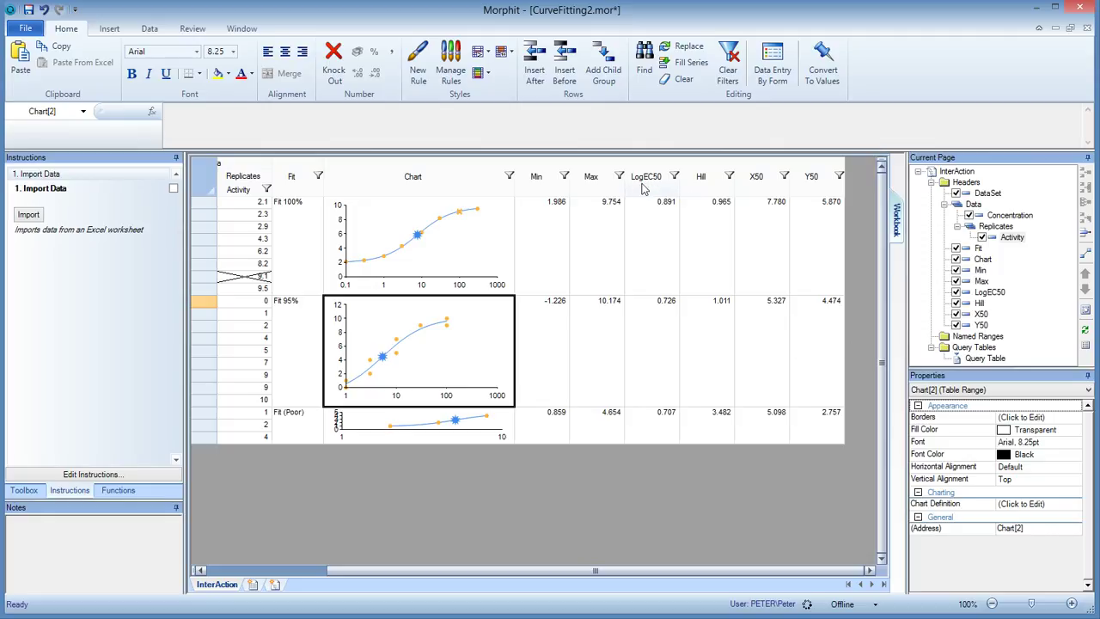
{"action": "right_click", "coordinate": [983, 294]}
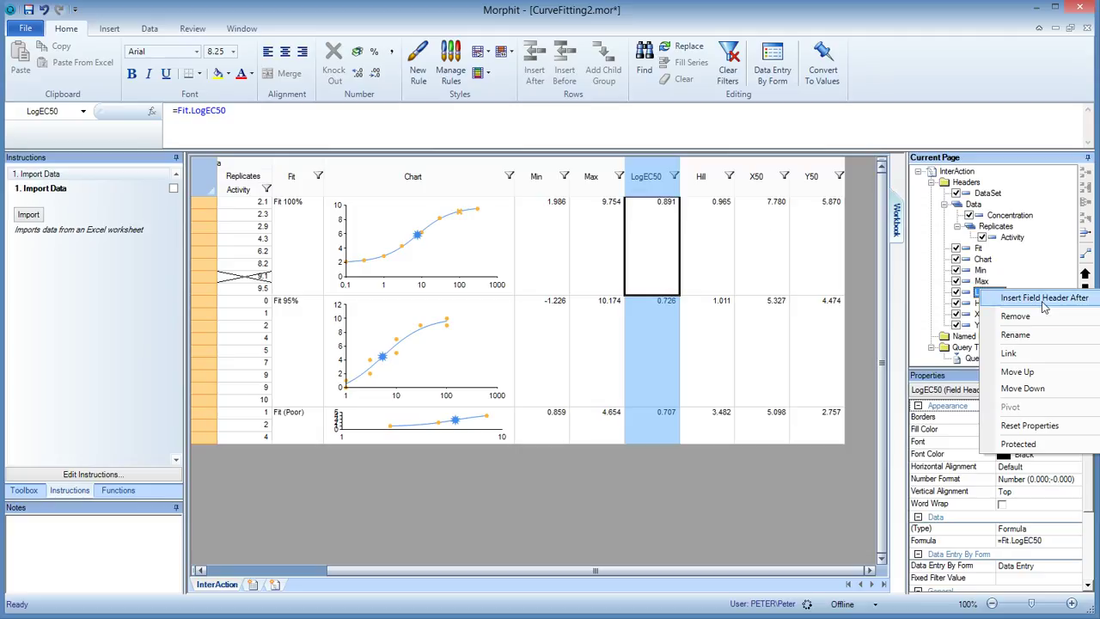
{"action": "left_click", "coordinate": [1040, 299]}
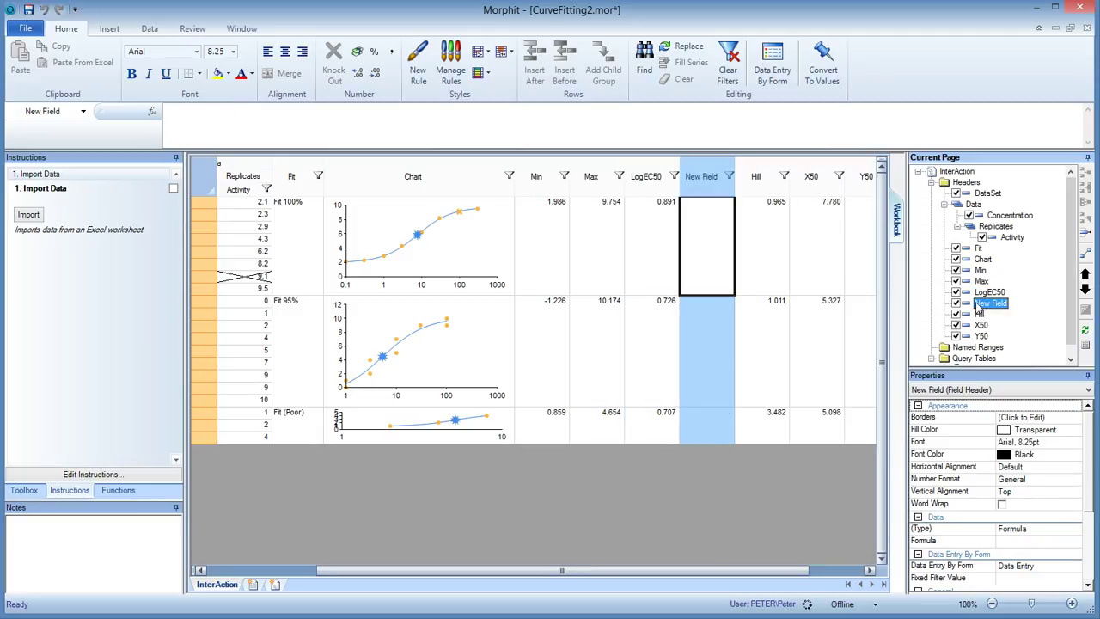
{"action": "key", "text": "F2"}
{"action": "type", "text": "LogEC50_Se"}
{"action": "key", "text": "Return"}
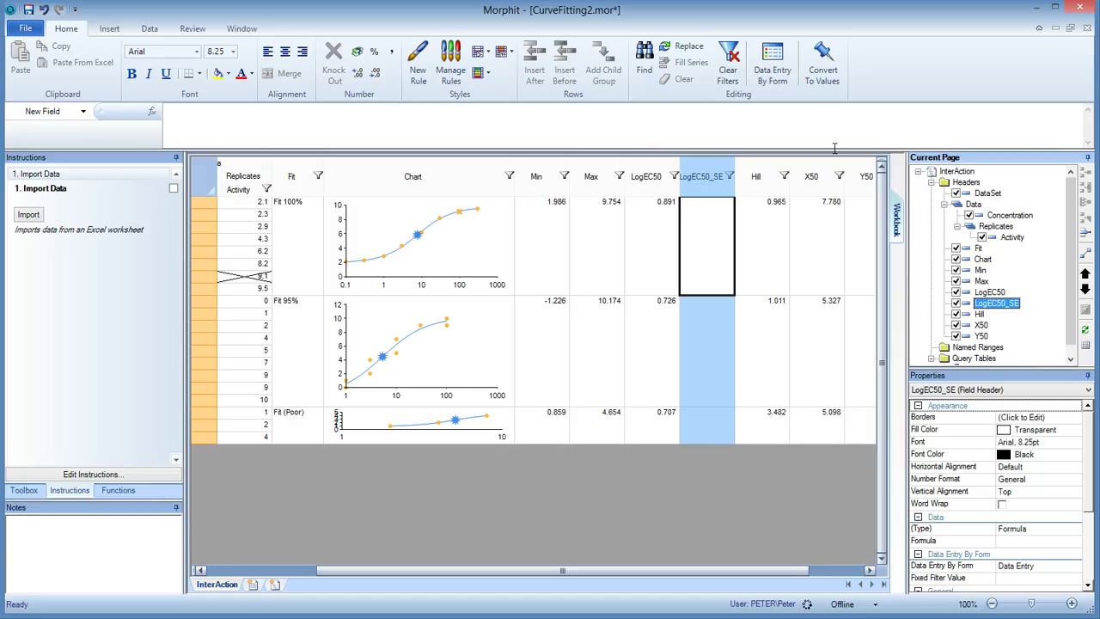
Step: Fill LogEC50_SE with =Fit.LogEC50_Stderr, shown to three decimals (0.031, 0.270, 0.000)
{"action": "left_click", "coordinate": [358, 127]}
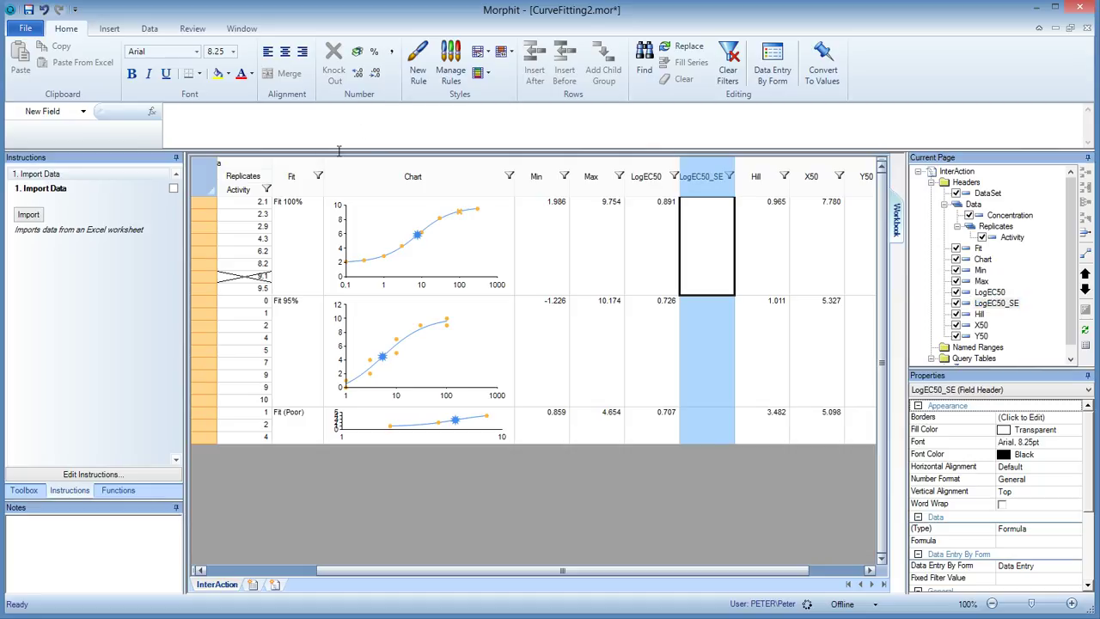
{"action": "type", "text": "=Fit"}
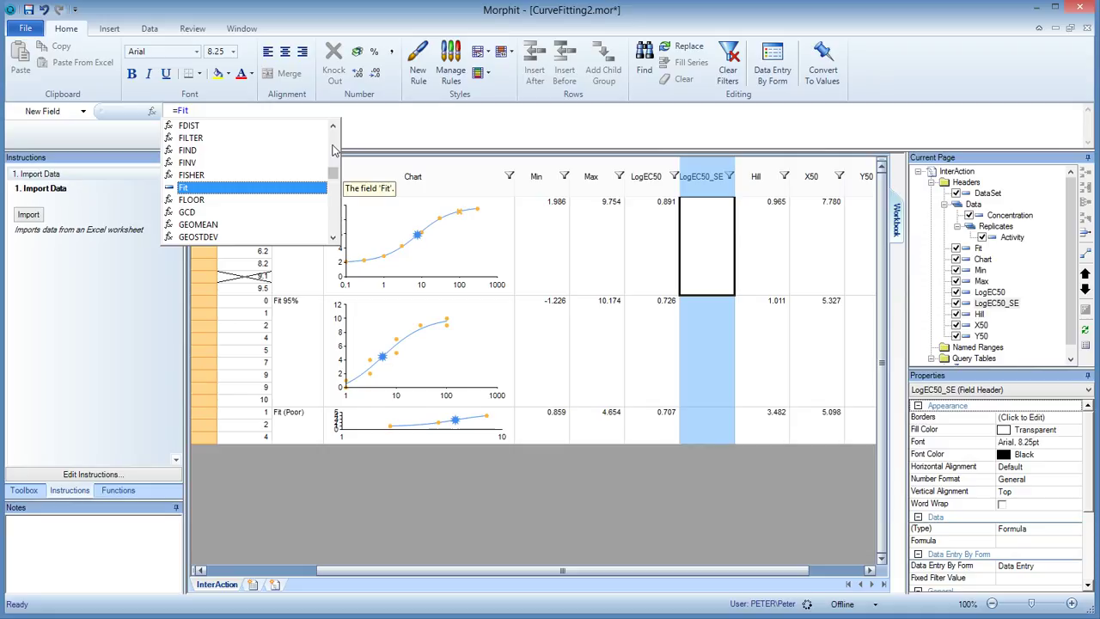
{"action": "type", "text": ".LogEC50_Stderr"}
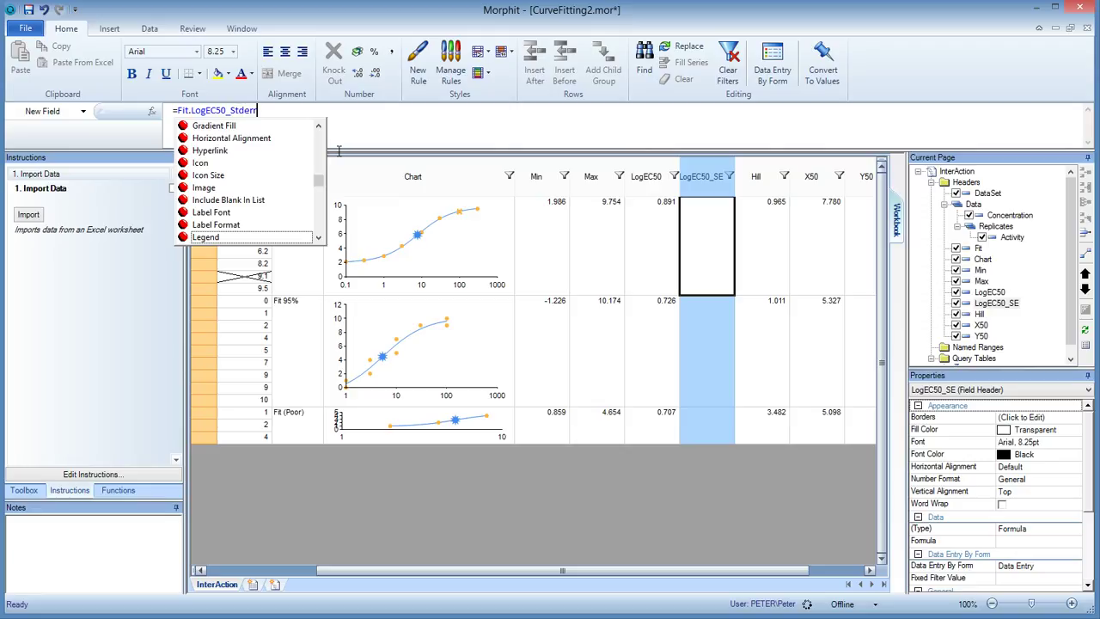
{"action": "key", "text": "Return"}
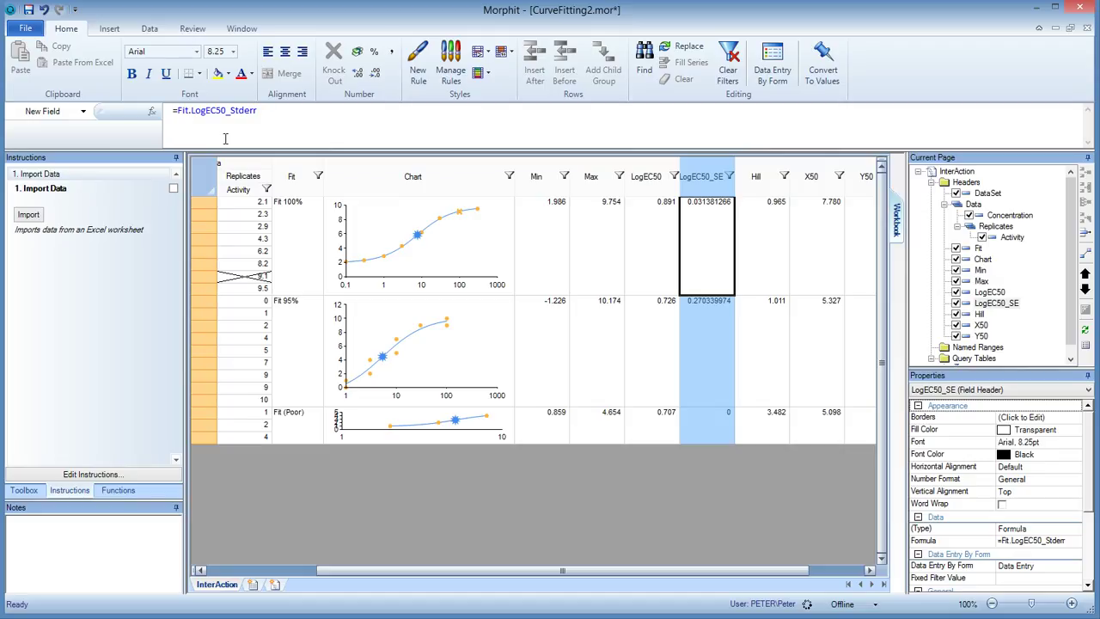
{"action": "left_click", "coordinate": [292, 181]}
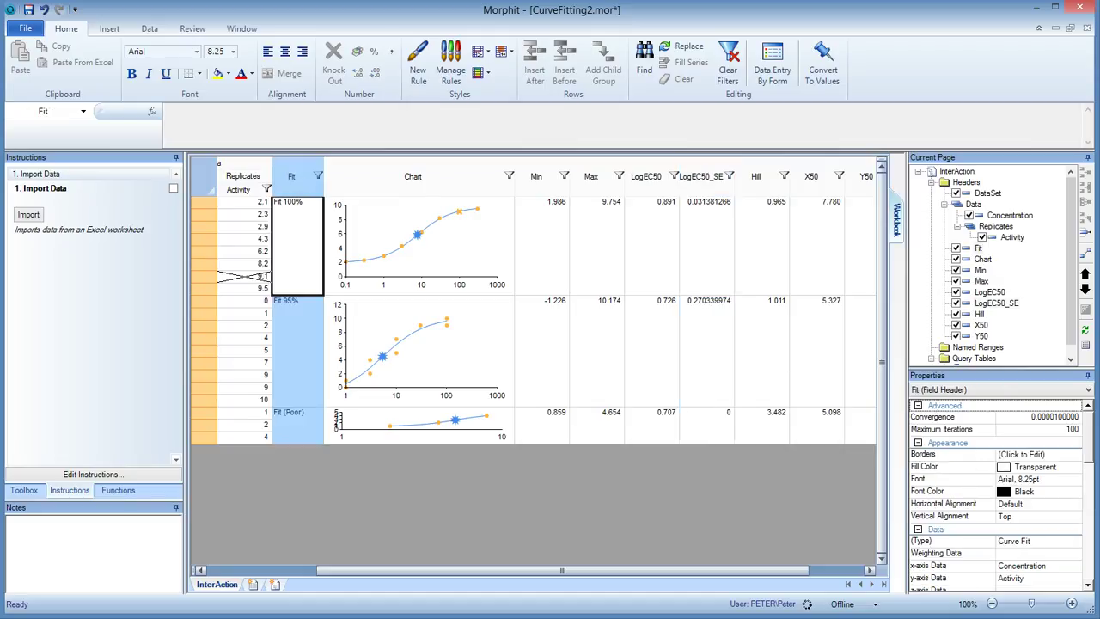
{"action": "left_click_drag", "start_coordinate": [1090, 451], "coordinate": [1090, 554]}
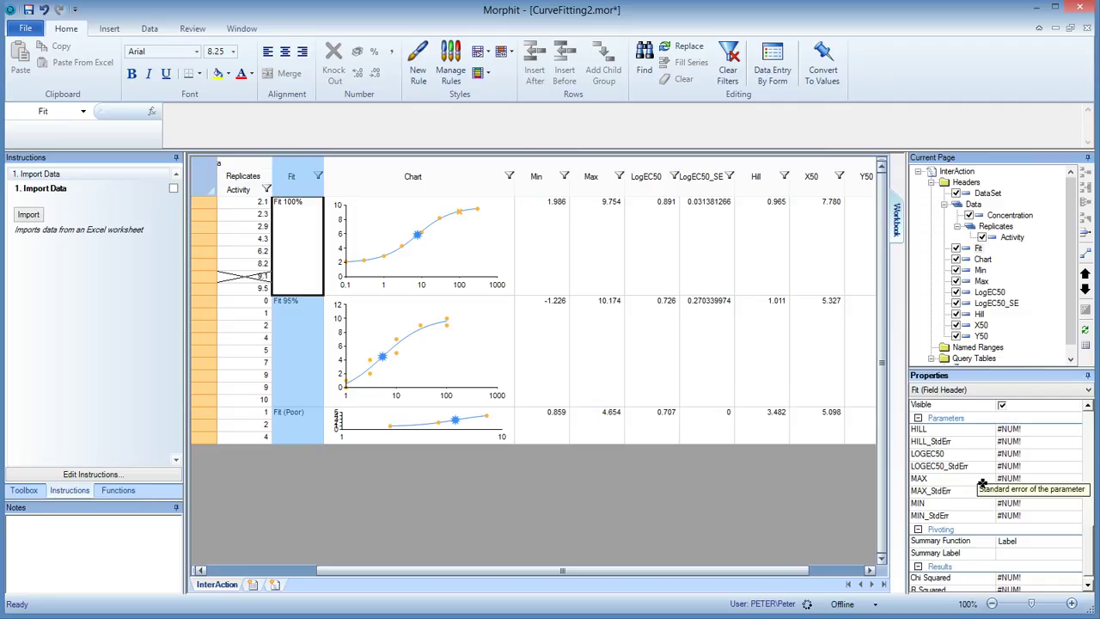
{"action": "left_click", "coordinate": [709, 195]}
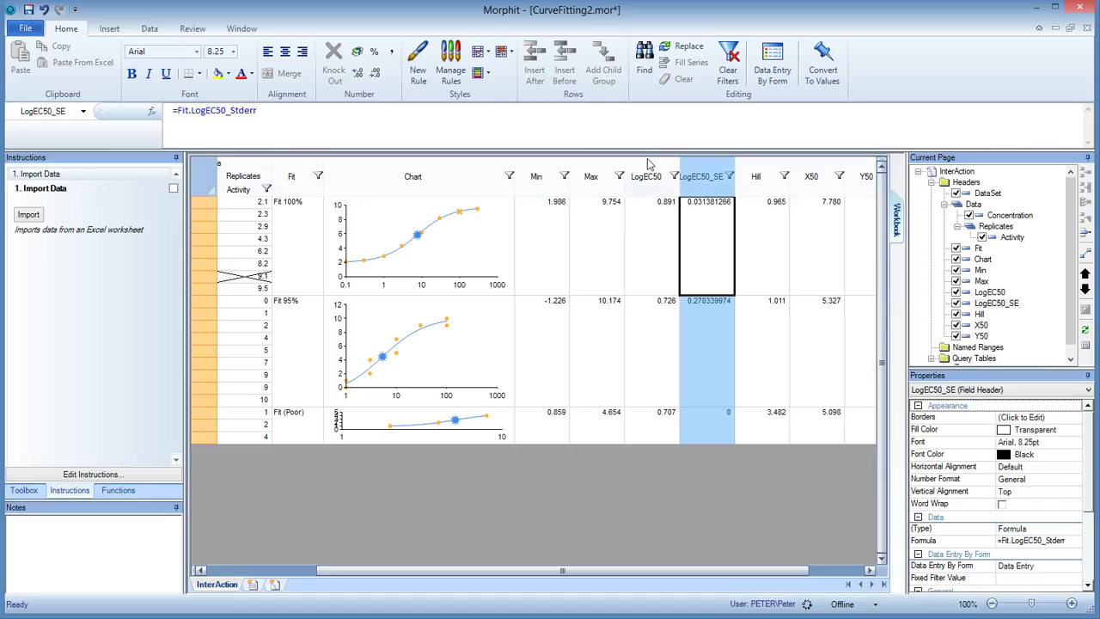
{"action": "left_click", "coordinate": [377, 76]}
{"action": "left_click", "coordinate": [378, 76]}
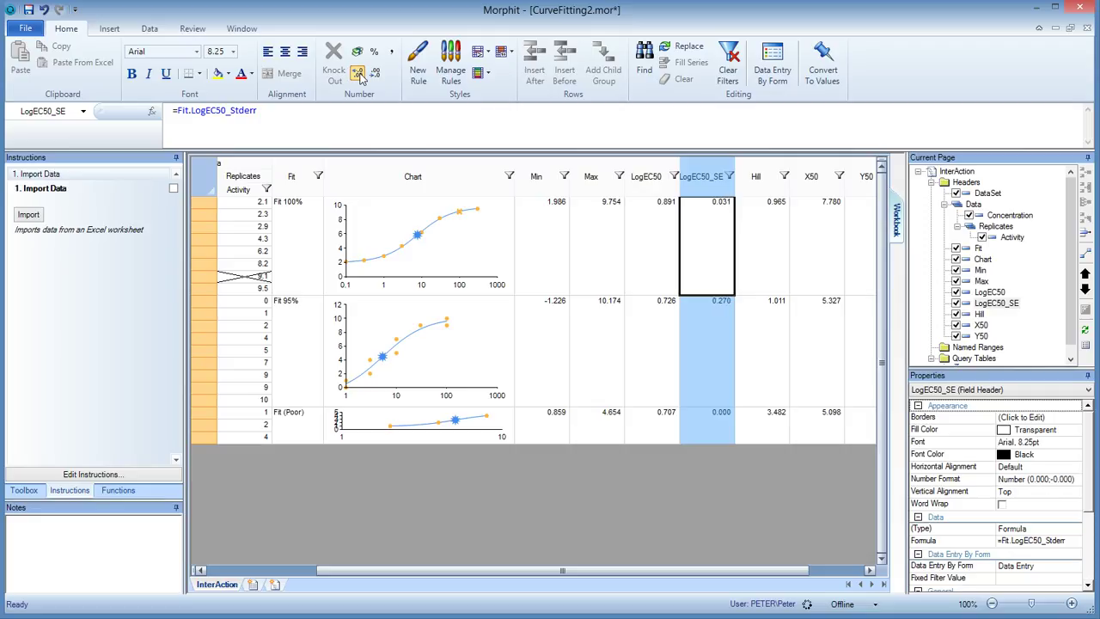
{"action": "left_click", "coordinate": [380, 75]}
{"action": "left_click", "coordinate": [376, 74]}
Step: Add LogEC50_Lower and LofEC50_Upper fields after LogEC50_SE
{"action": "right_click", "coordinate": [1001, 310]}
{"action": "left_click", "coordinate": [1040, 321]}
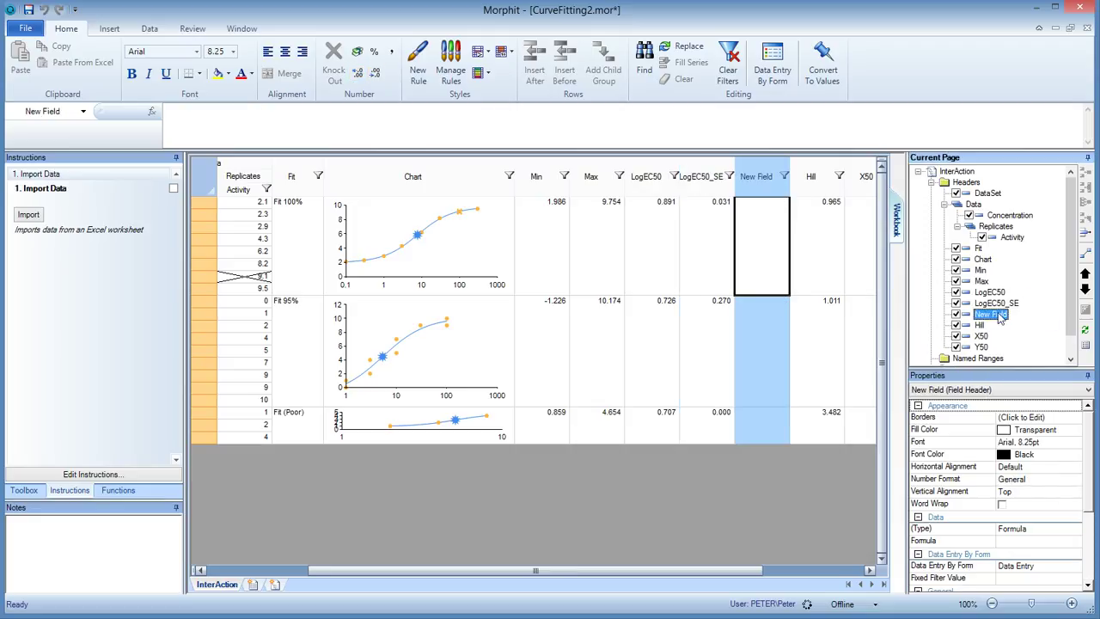
{"action": "type", "text": "LogEC50_Lower"}
{"action": "key", "text": "Return"}
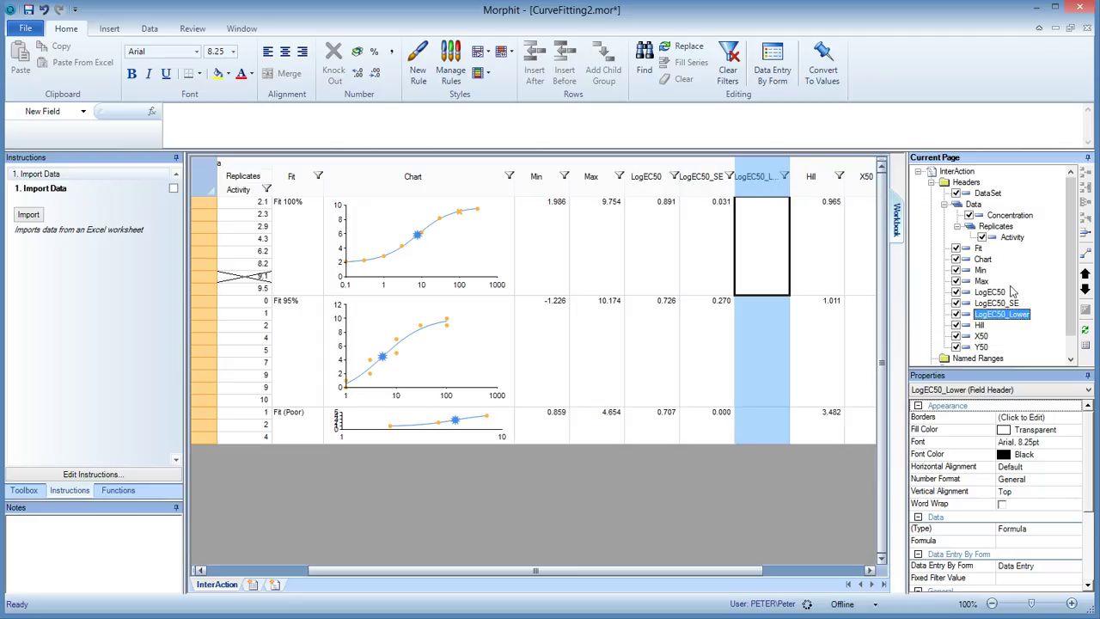
{"action": "right_click", "coordinate": [1020, 323]}
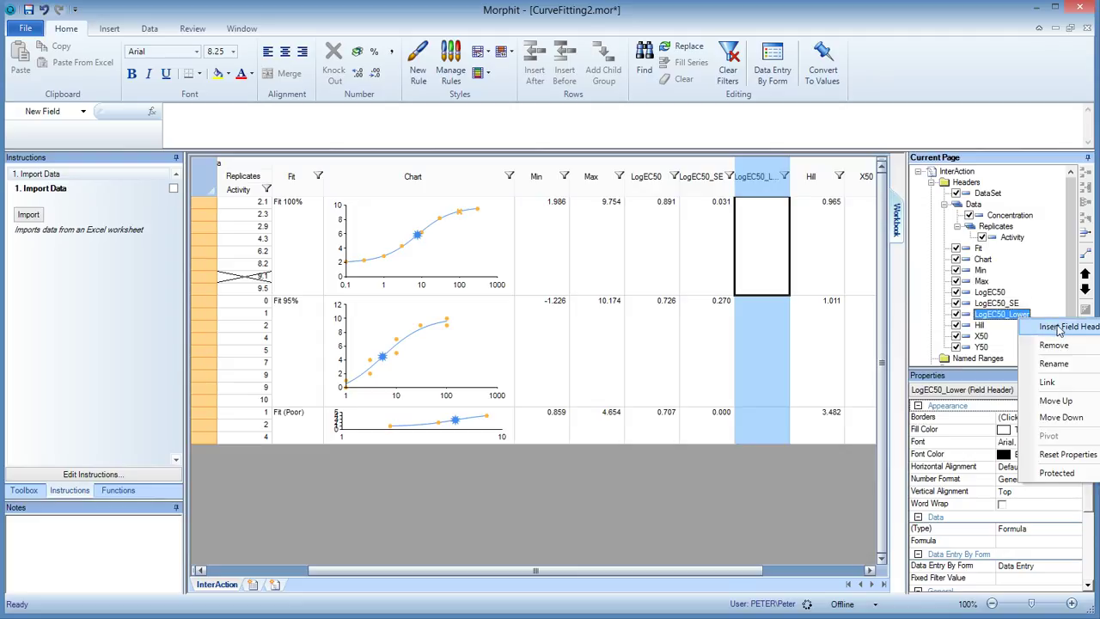
{"action": "left_click", "coordinate": [1061, 328]}
{"action": "left_click", "coordinate": [1005, 328]}
{"action": "type", "text": "LogEC50_"}
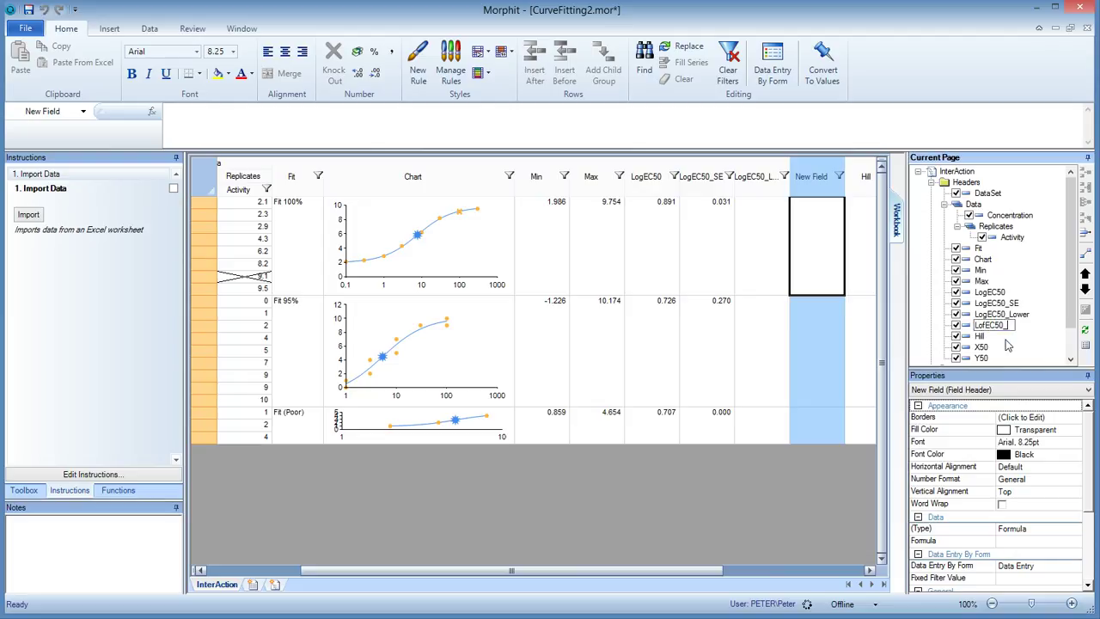
{"action": "key", "text": "BackSpace"}
{"action": "key", "text": "BackSpace"}
{"action": "key", "text": "Return"}
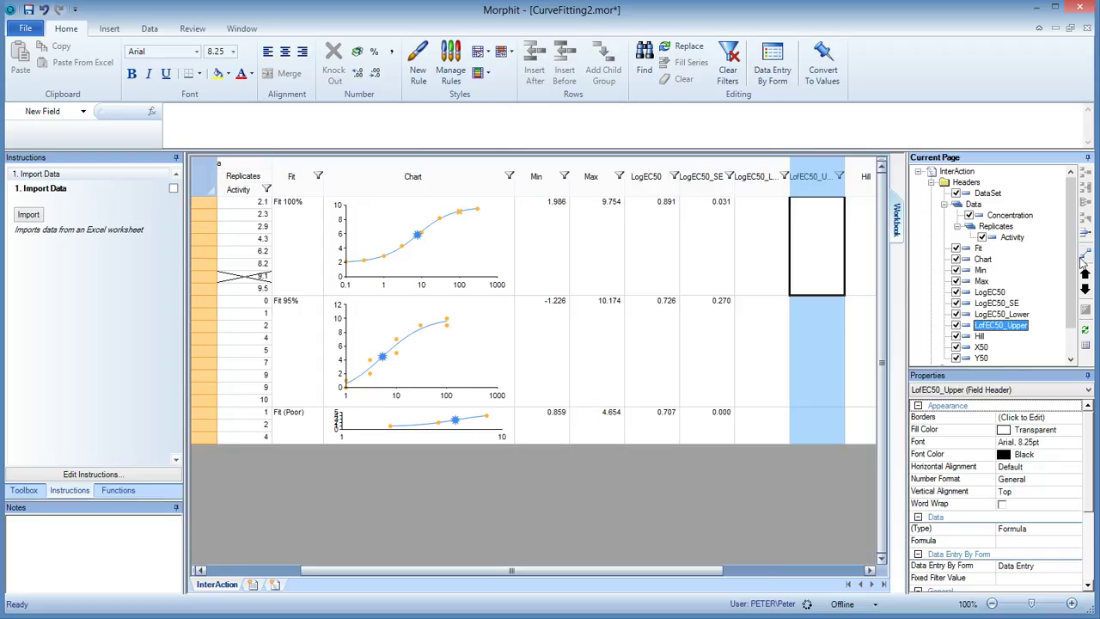
Step: Set LogEC50_Lower to =LogEC50-LogEC50_SE
{"action": "left_click", "coordinate": [771, 181]}
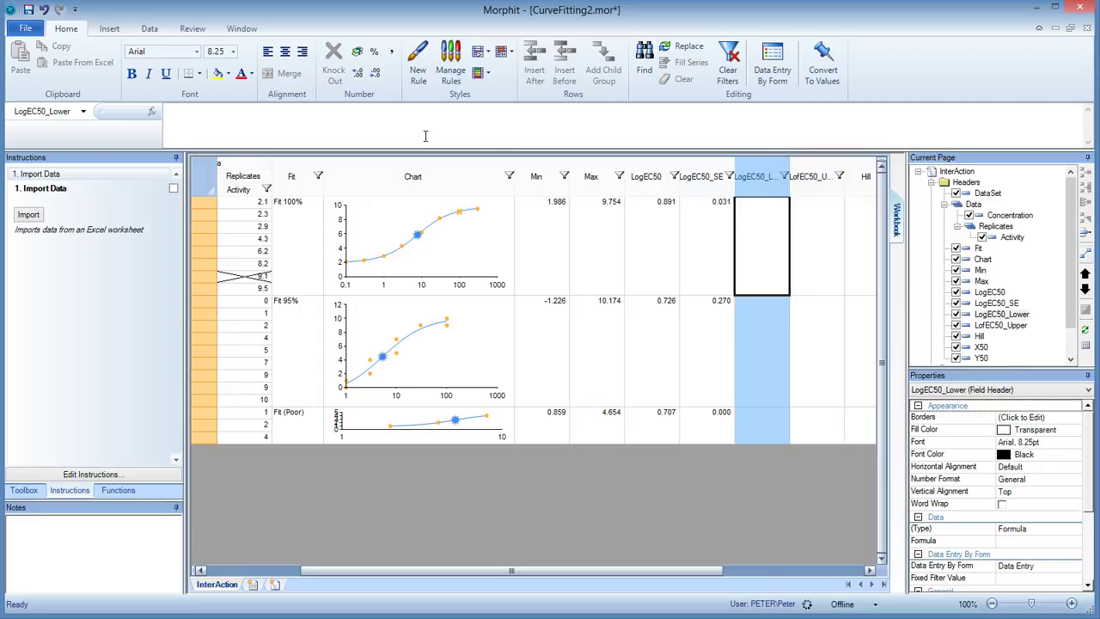
{"action": "type", "text": "="}
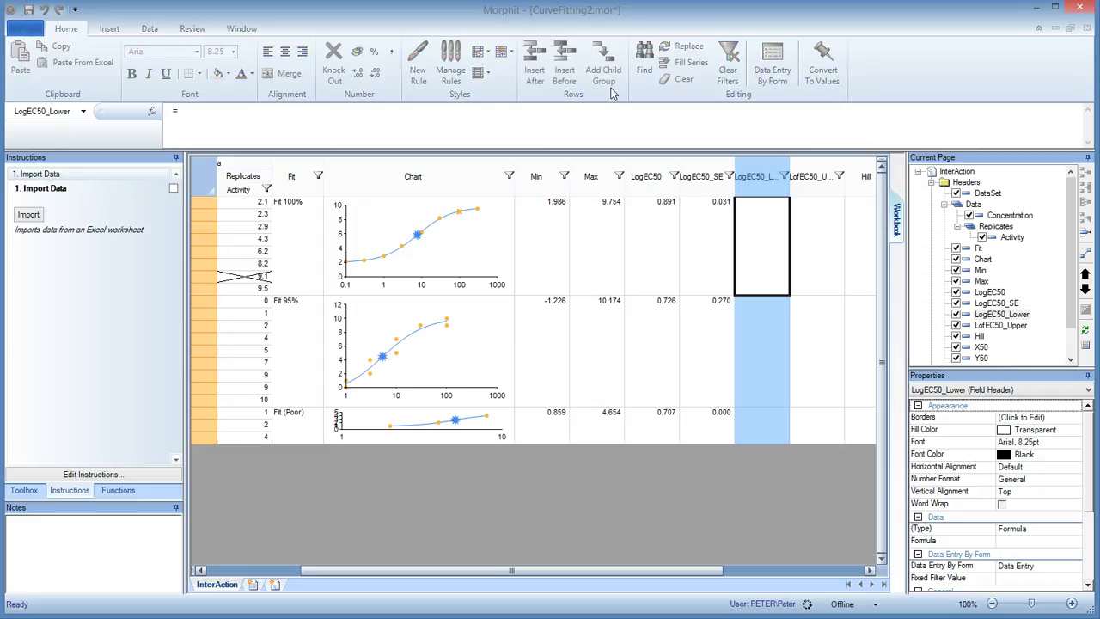
{"action": "left_click", "coordinate": [651, 177]}
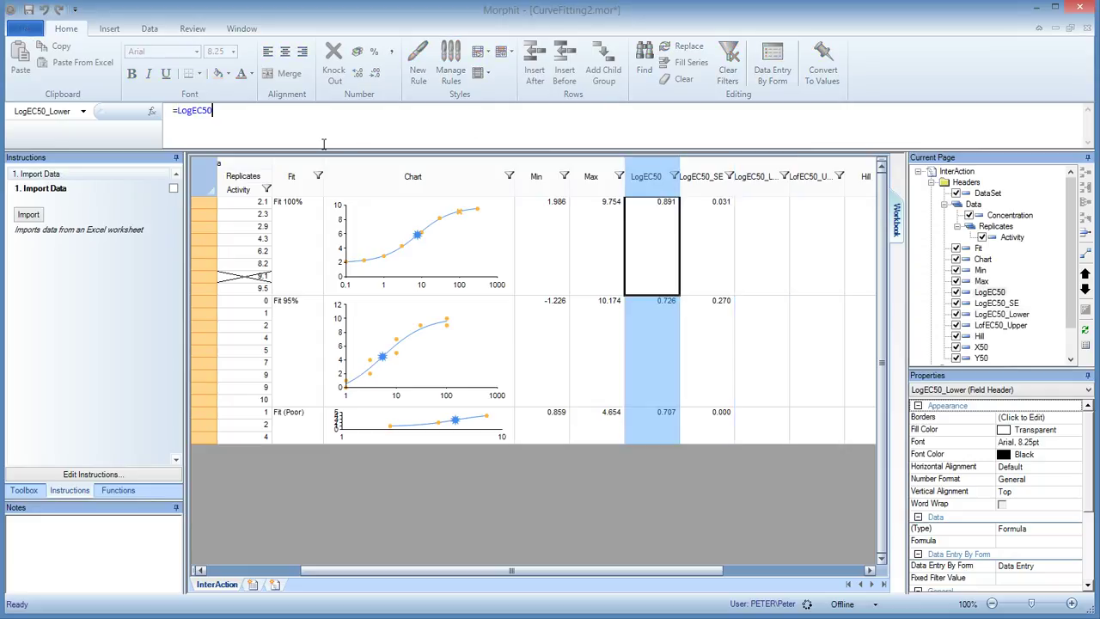
{"action": "type", "text": "-"}
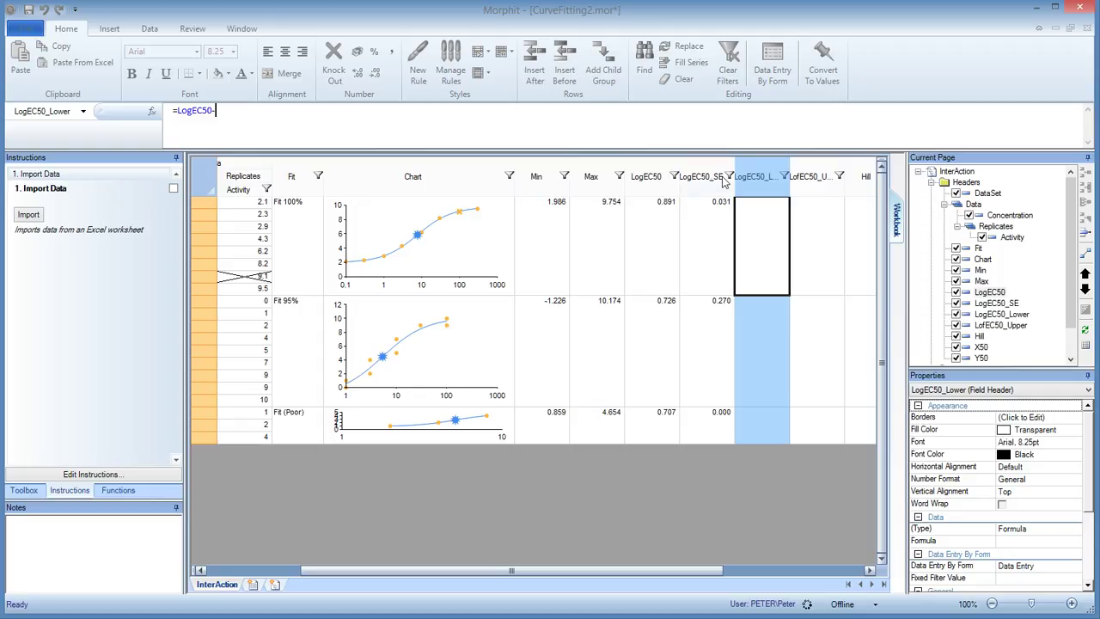
{"action": "left_click", "coordinate": [688, 177]}
{"action": "key", "text": "Return"}
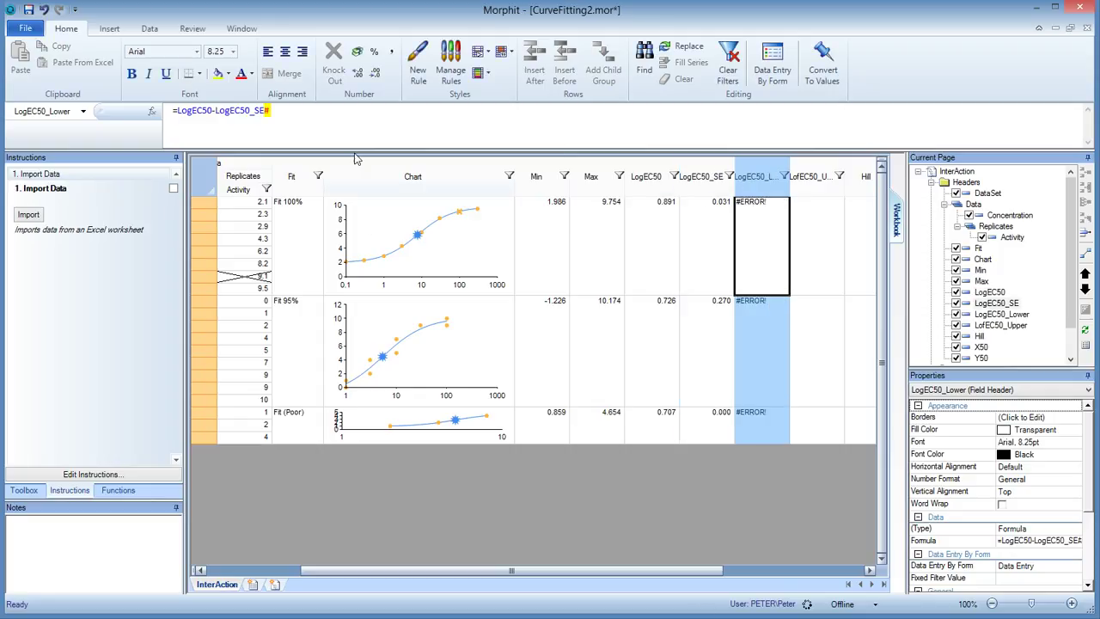
{"action": "key", "text": "BackSpace"}
{"action": "key", "text": "Return"}
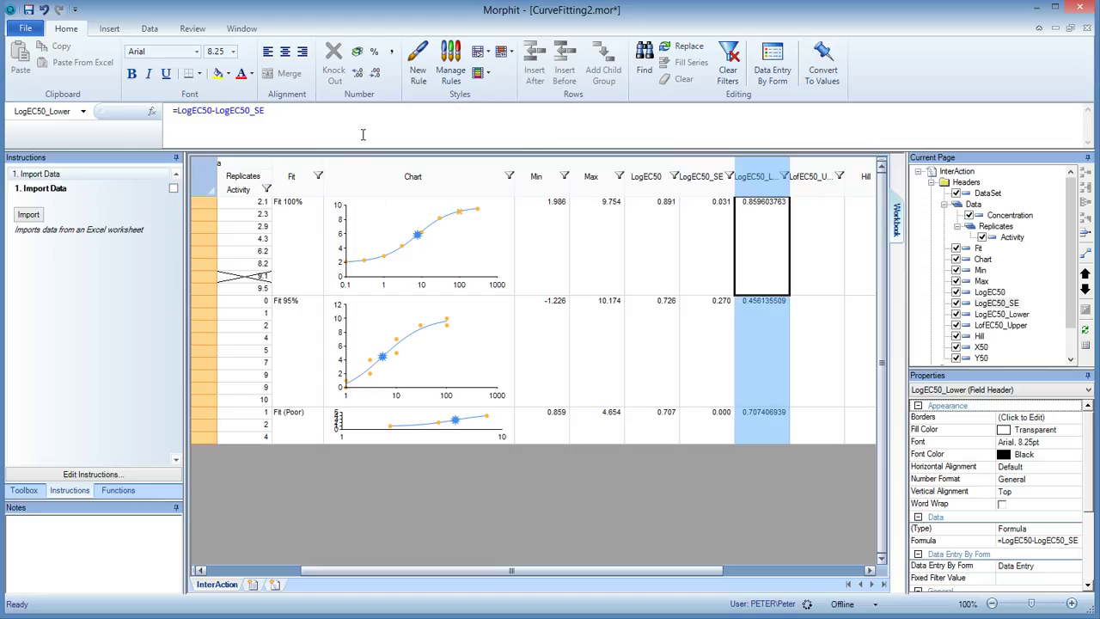
Step: Set LofEC50_Upper to =LogEC50+LogEC50_SE
{"action": "key", "text": "Right"}
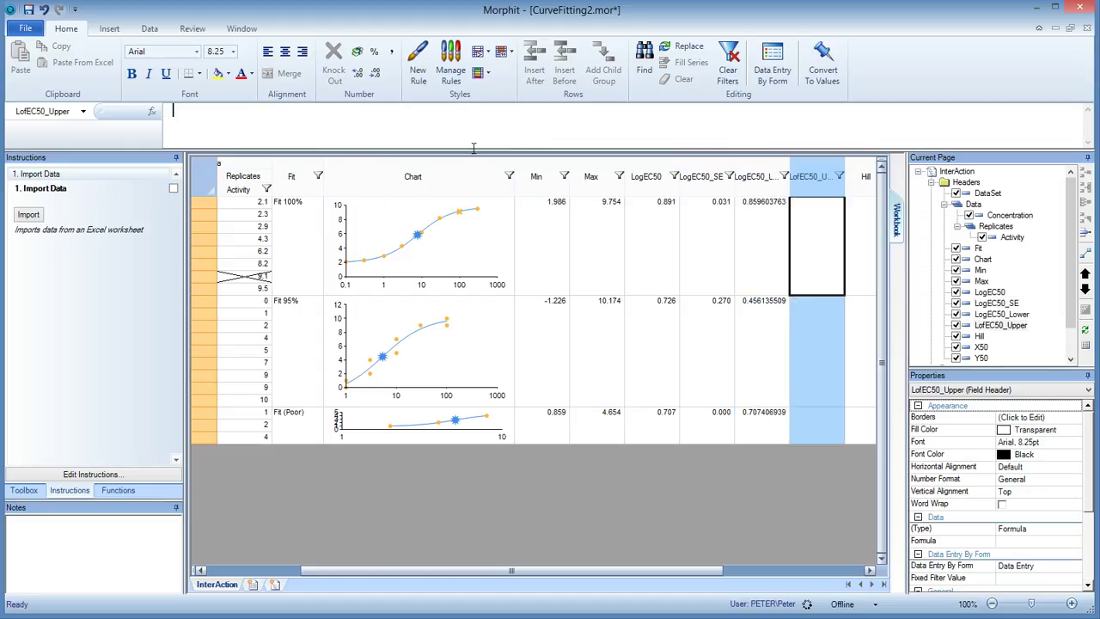
{"action": "type", "text": "="}
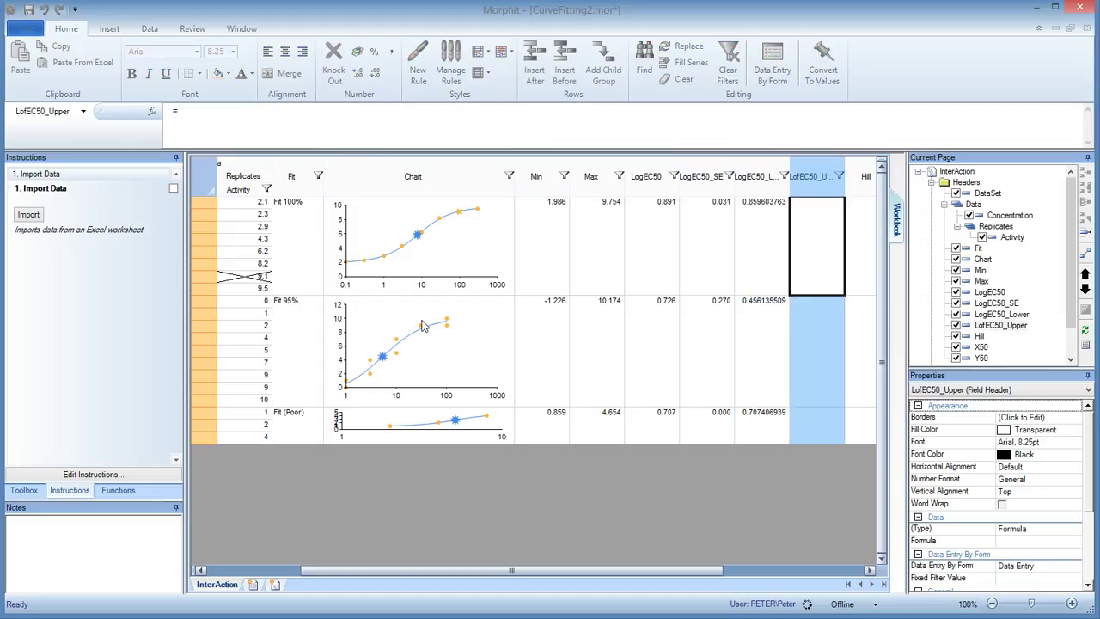
{"action": "left_click", "coordinate": [646, 198]}
{"action": "type", "text": "+"}
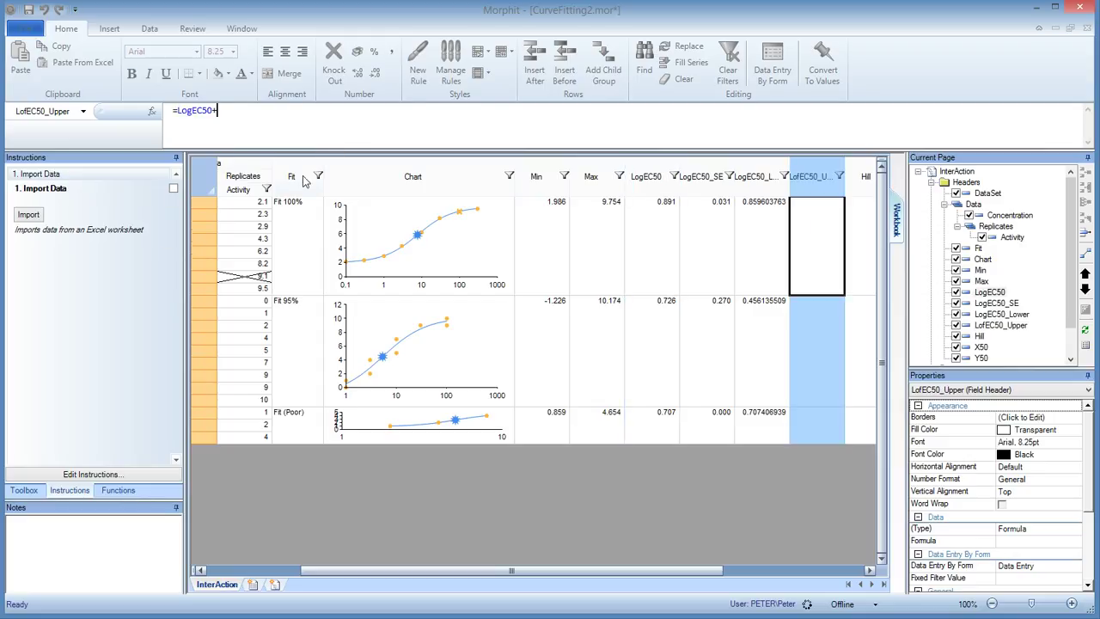
{"action": "left_click", "coordinate": [709, 187]}
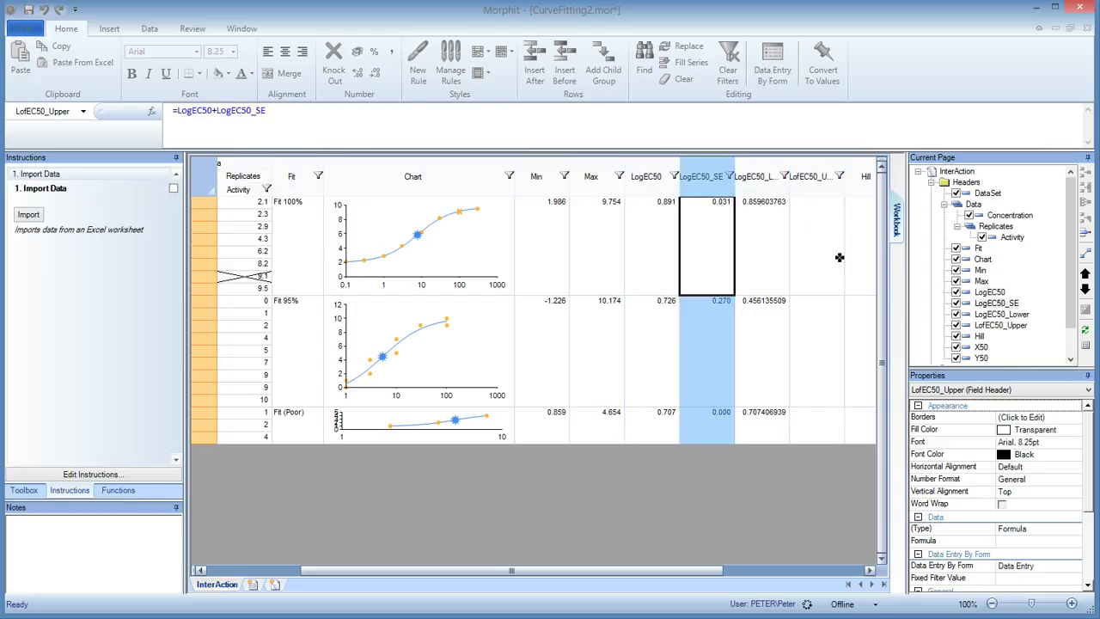
{"action": "key", "text": "Return"}
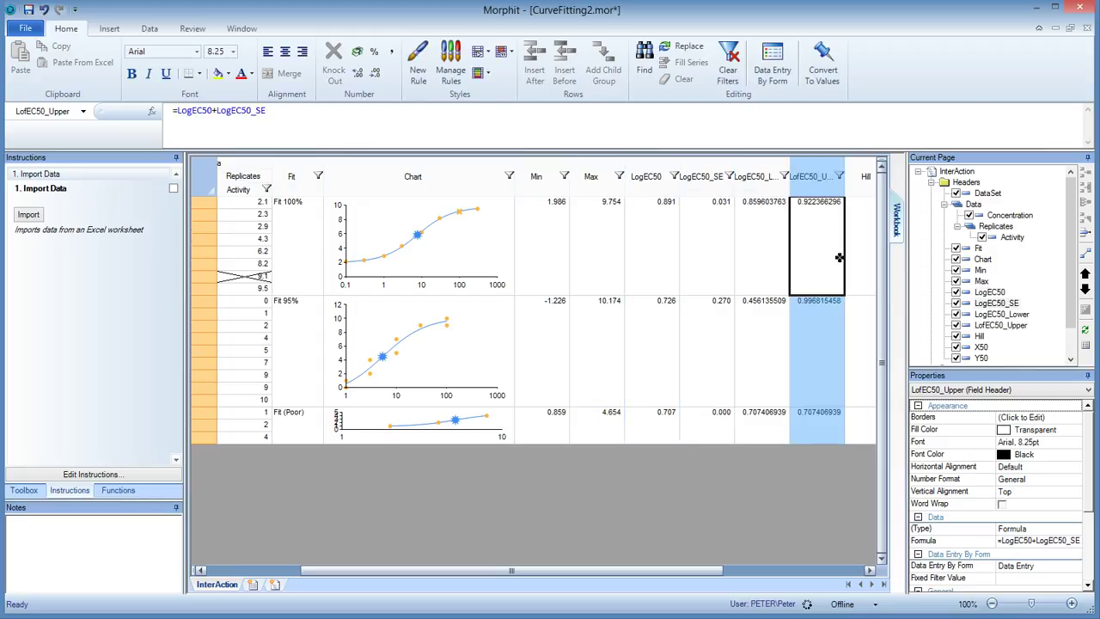
Step: Show both bound columns to three decimals
{"action": "left_click", "coordinate": [768, 179]}
{"action": "left_click", "coordinate": [818, 178], "text": "ctrl"}
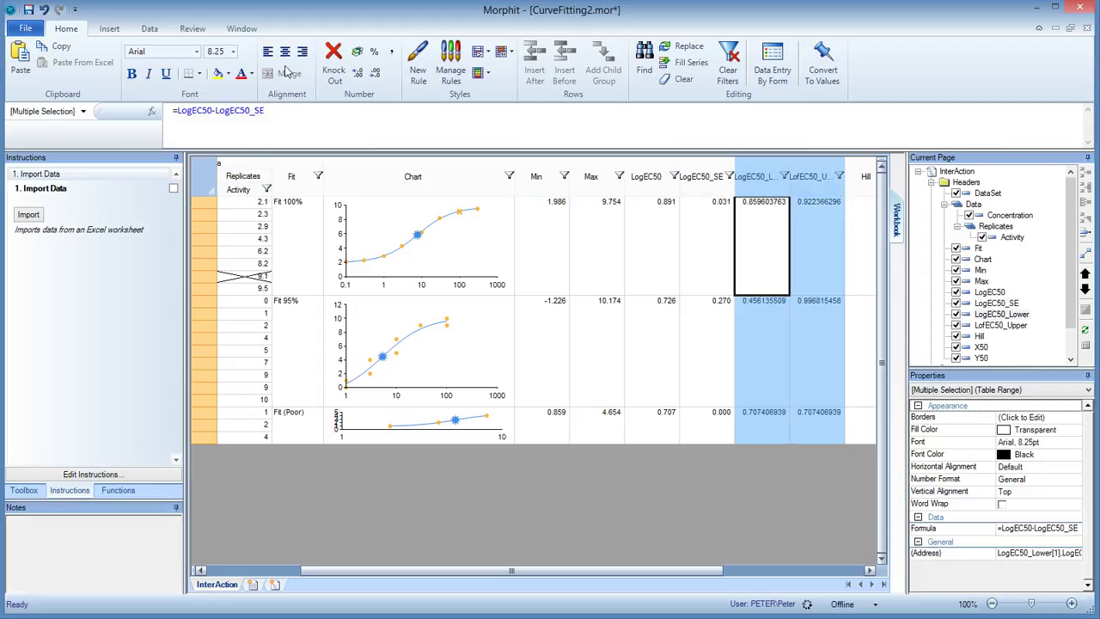
{"action": "left_click", "coordinate": [371, 74]}
{"action": "left_click", "coordinate": [371, 75]}
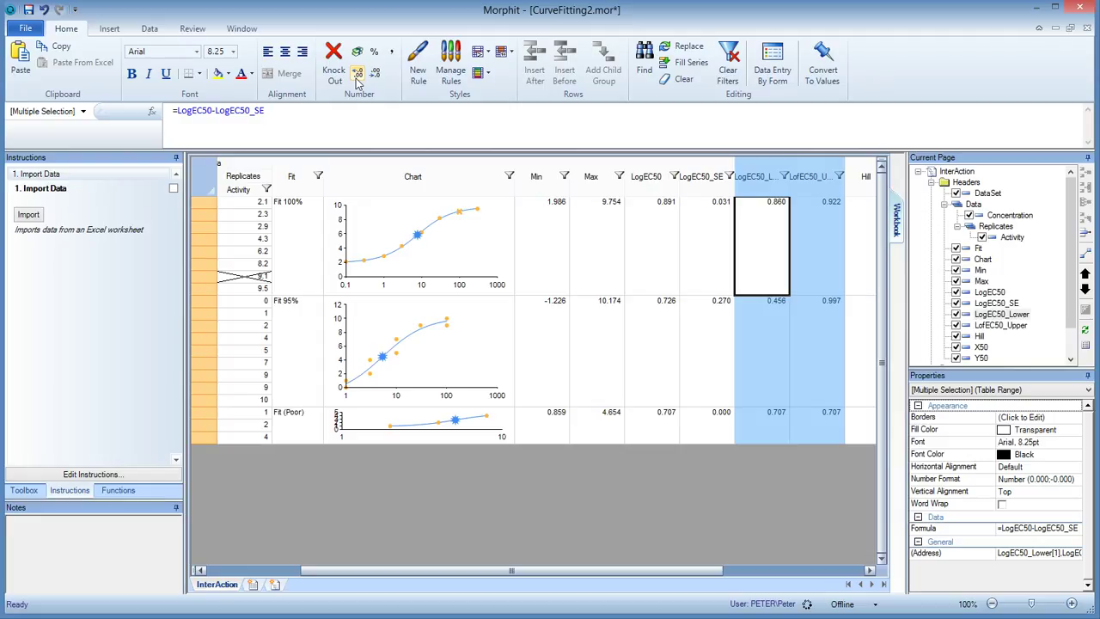
{"action": "left_click", "coordinate": [371, 75]}
Step: Fix the typo in the LofEC50_Upper column name, changing f to g to read LogEC50_Upper
{"action": "left_click_drag", "start_coordinate": [720, 570], "coordinate": [813, 569]}
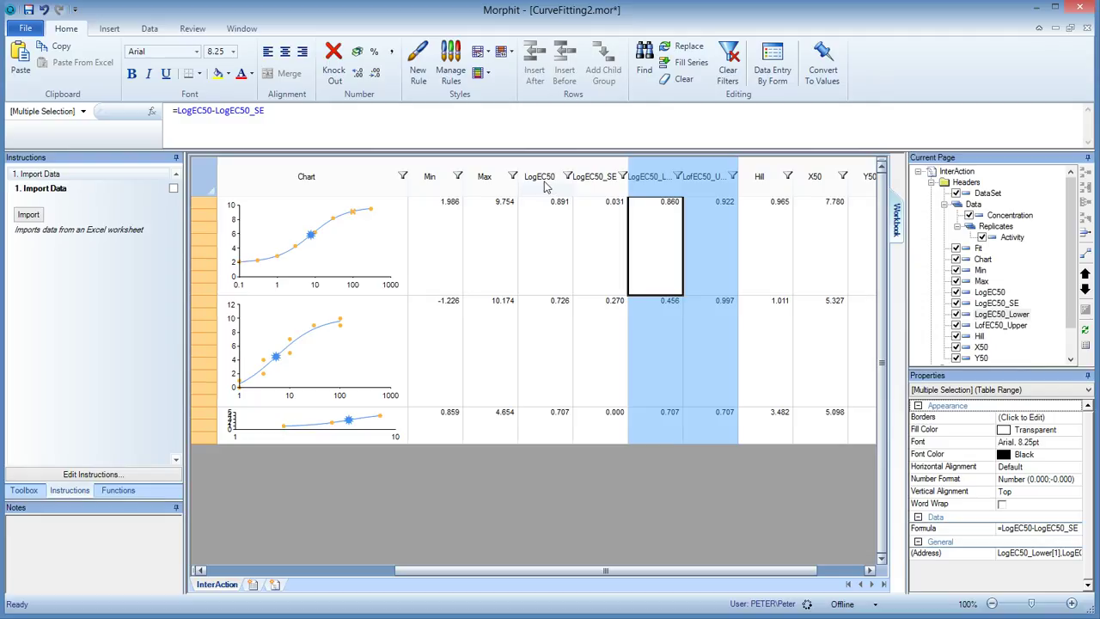
{"action": "left_click", "coordinate": [996, 326]}
{"action": "right_click", "coordinate": [997, 327]}
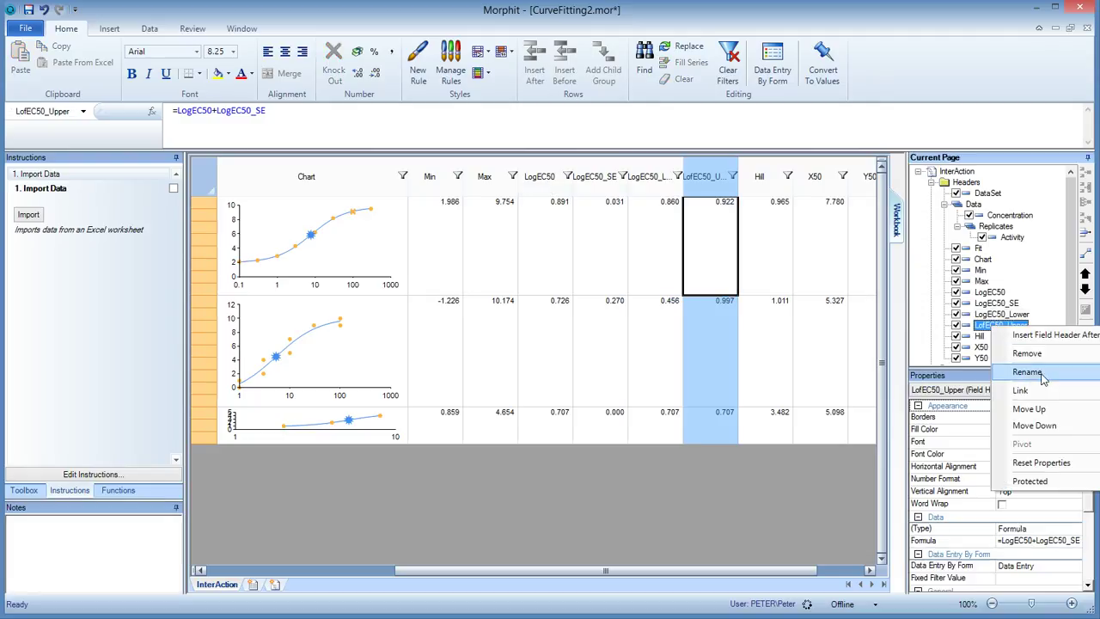
{"action": "left_click", "coordinate": [1034, 371]}
{"action": "key", "text": "Home"}
{"action": "key", "text": "Right"}
{"action": "key", "text": "Right"}
{"action": "key", "text": "Right"}
{"action": "key", "text": "BackSpace"}
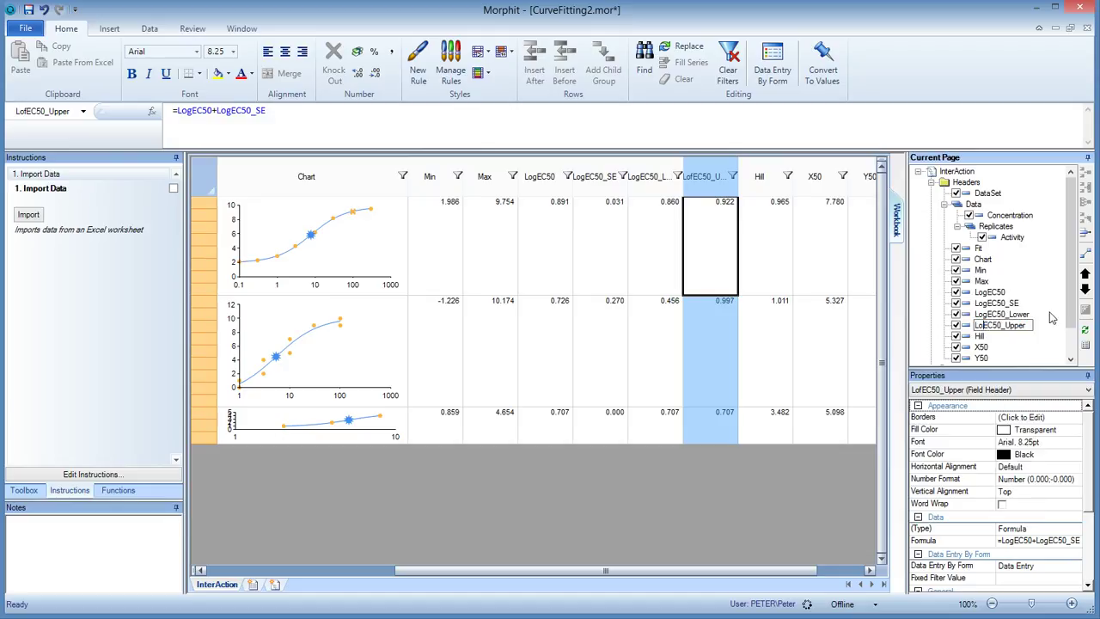
{"action": "type", "text": "g"}
{"action": "key", "text": "Return"}
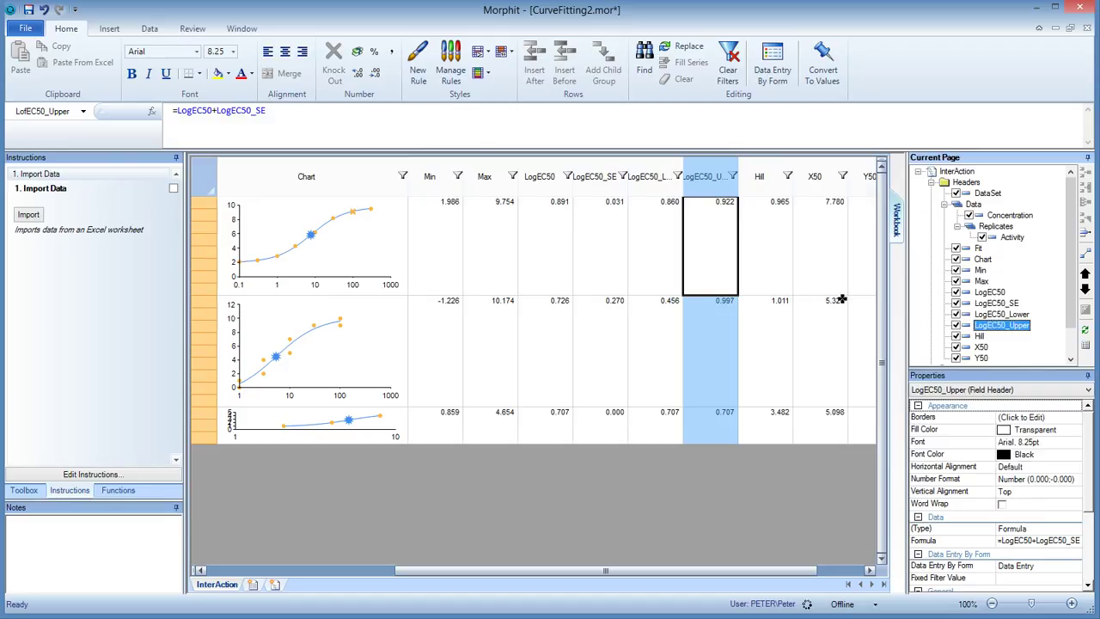
Step: Insert a new column named EC50 after LogEC50_Upper
{"action": "right_click", "coordinate": [990, 327]}
{"action": "left_click", "coordinate": [1050, 333]}
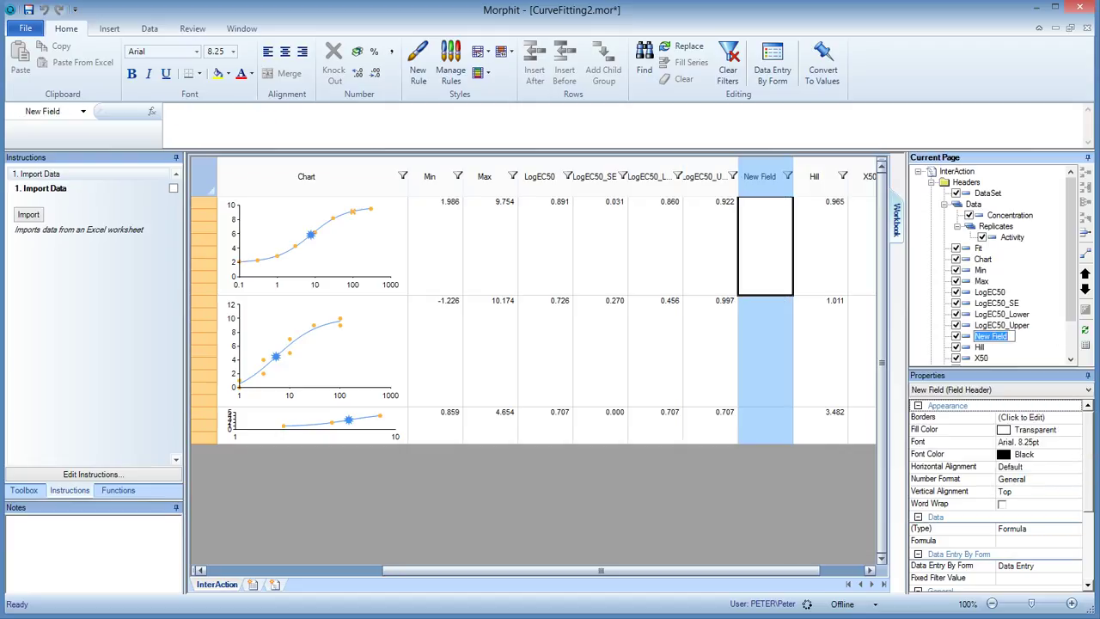
{"action": "type", "text": "EC50"}
{"action": "key", "text": "Return"}
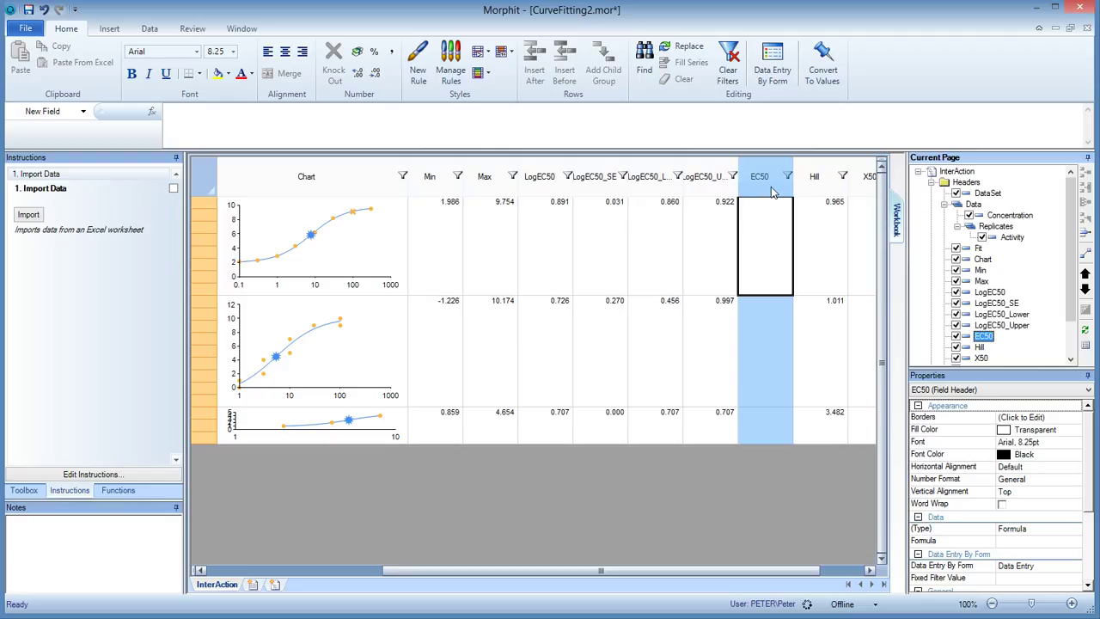
Step: Give EC50 the formula =POWER(10,LogEC50) and insert an empty column before Hill
{"action": "left_click", "coordinate": [456, 116]}
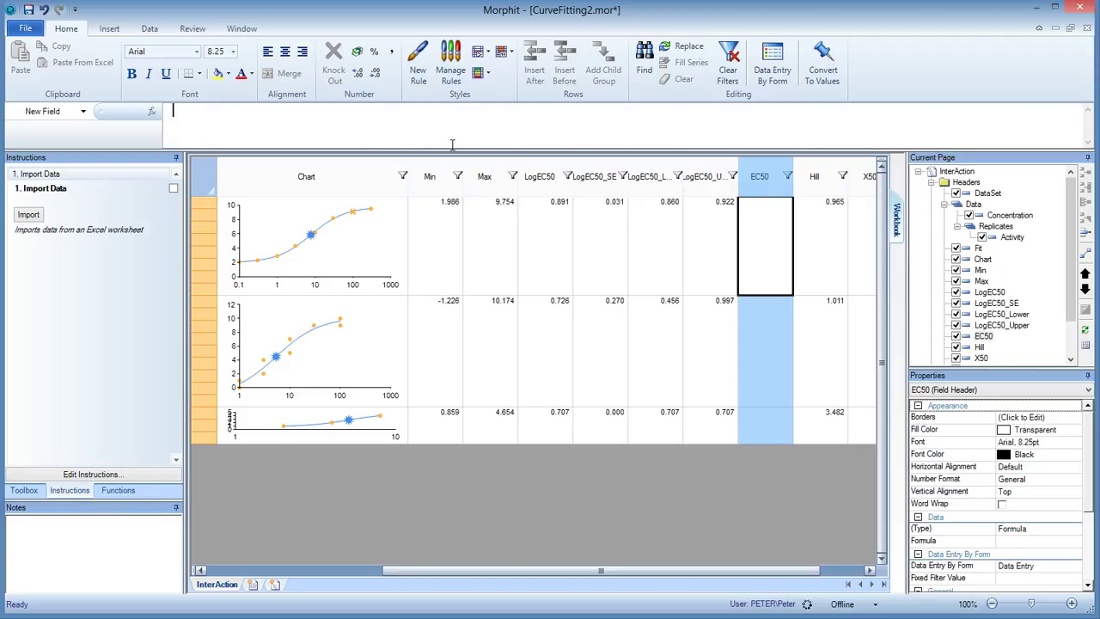
{"action": "type", "text": "=poer"}
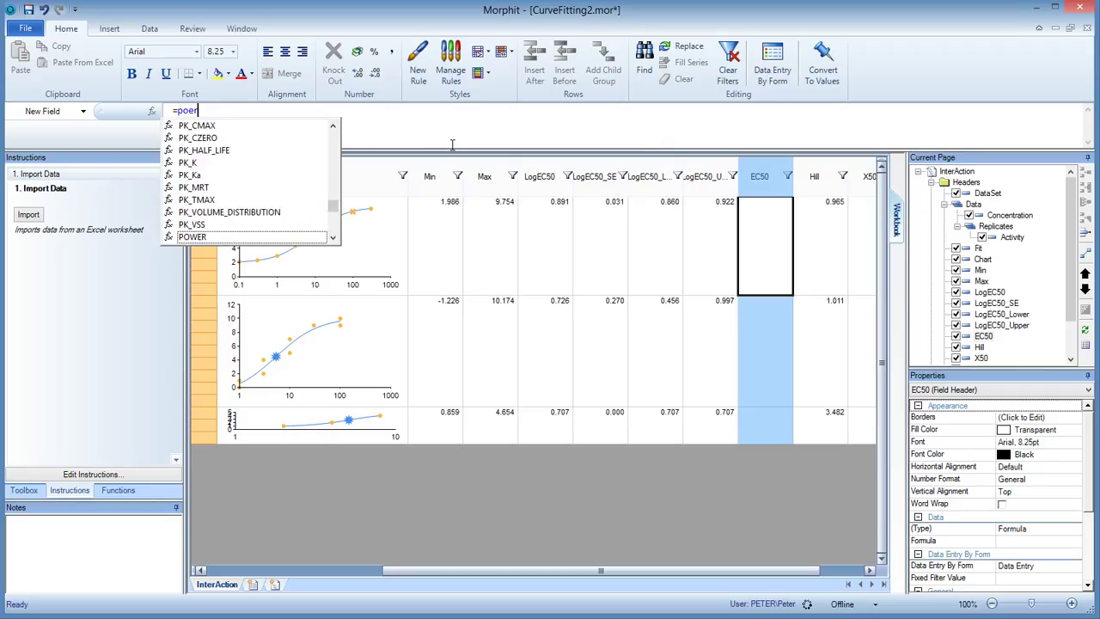
{"action": "key", "text": "BackSpace"}
{"action": "key", "text": "BackSpace"}
{"action": "type", "text": "wer"}
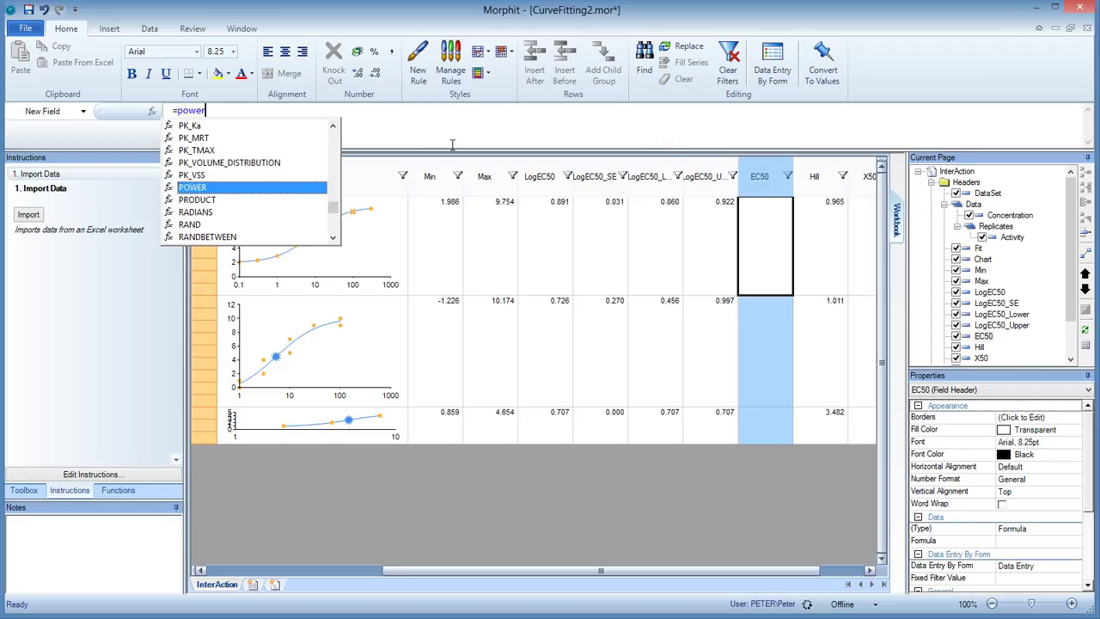
{"action": "key", "text": "Tab"}
{"action": "type", "text": "10,"}
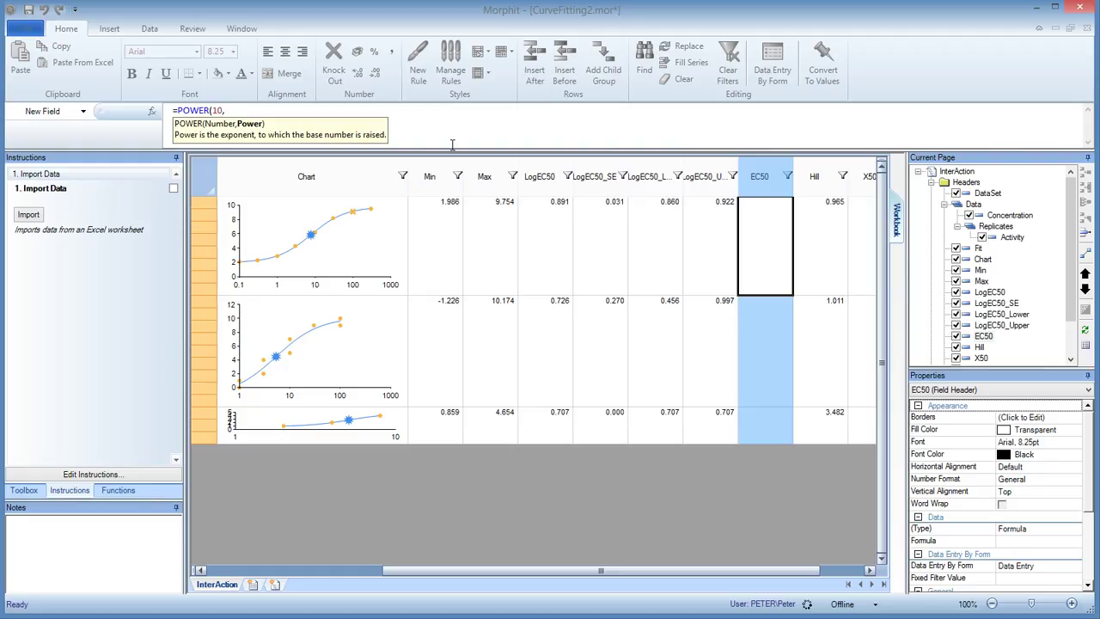
{"action": "left_click", "coordinate": [539, 179]}
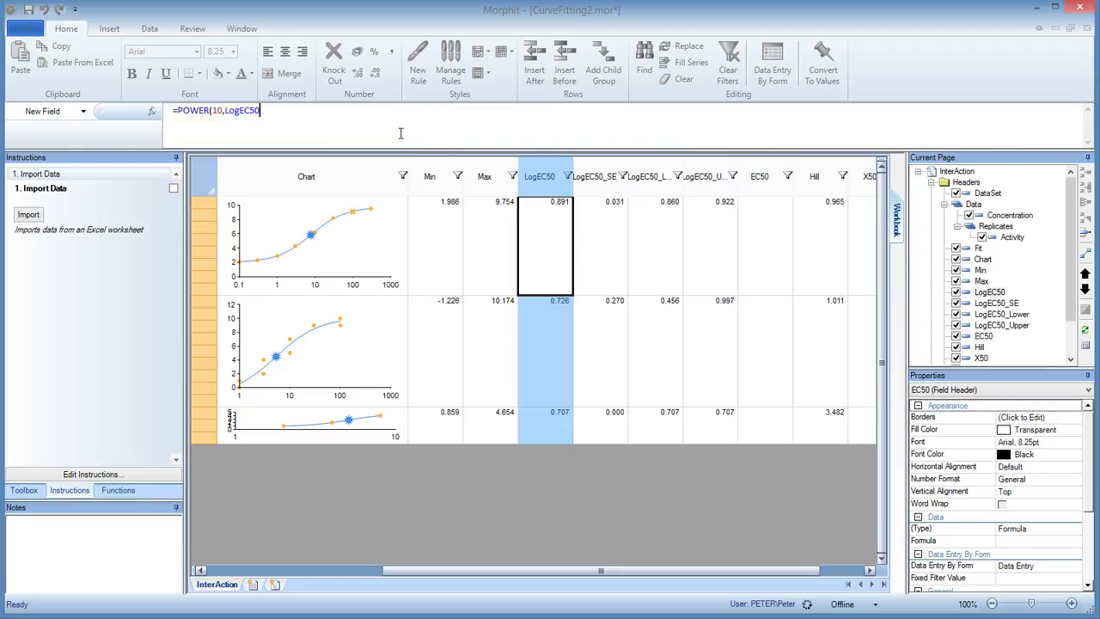
{"action": "type", "text": ")"}
{"action": "key", "text": "Return"}
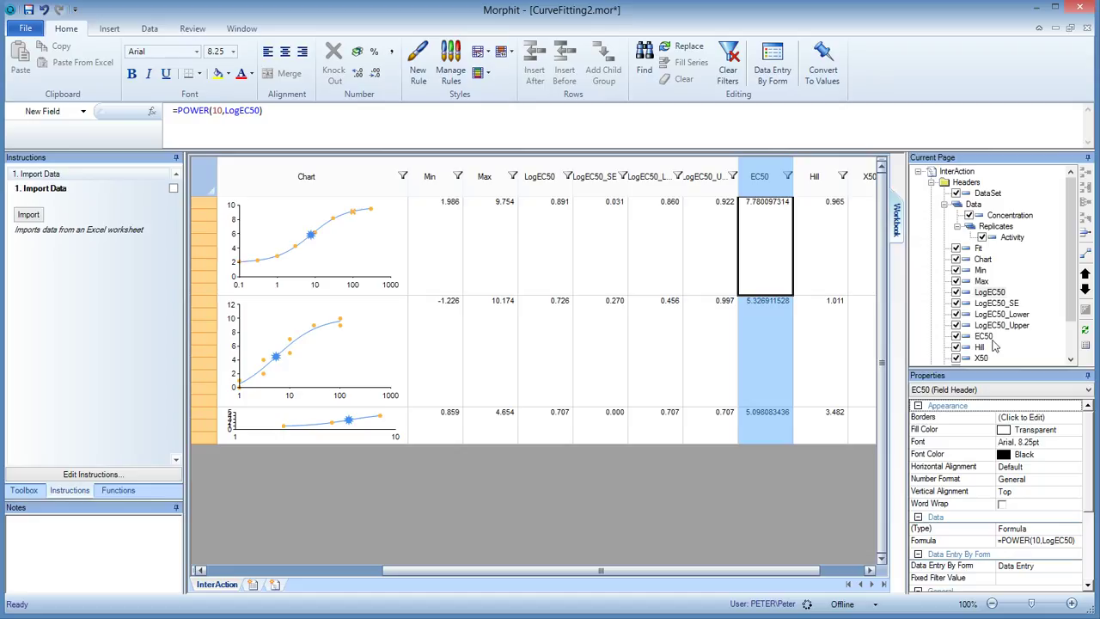
{"action": "right_click", "coordinate": [994, 345]}
{"action": "left_click", "coordinate": [1021, 347]}
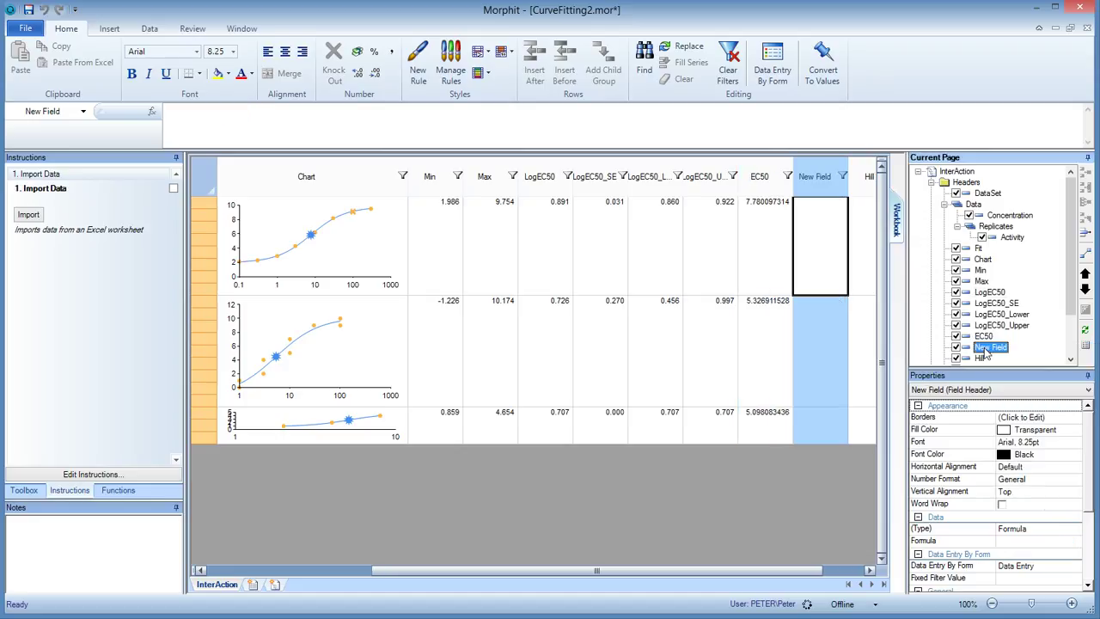
Step: Name the new column EC50_Lower with formula =POWER(10,LogEC50_Lower)
{"action": "left_click", "coordinate": [995, 347]}
{"action": "type", "text": "EC50_Low"}
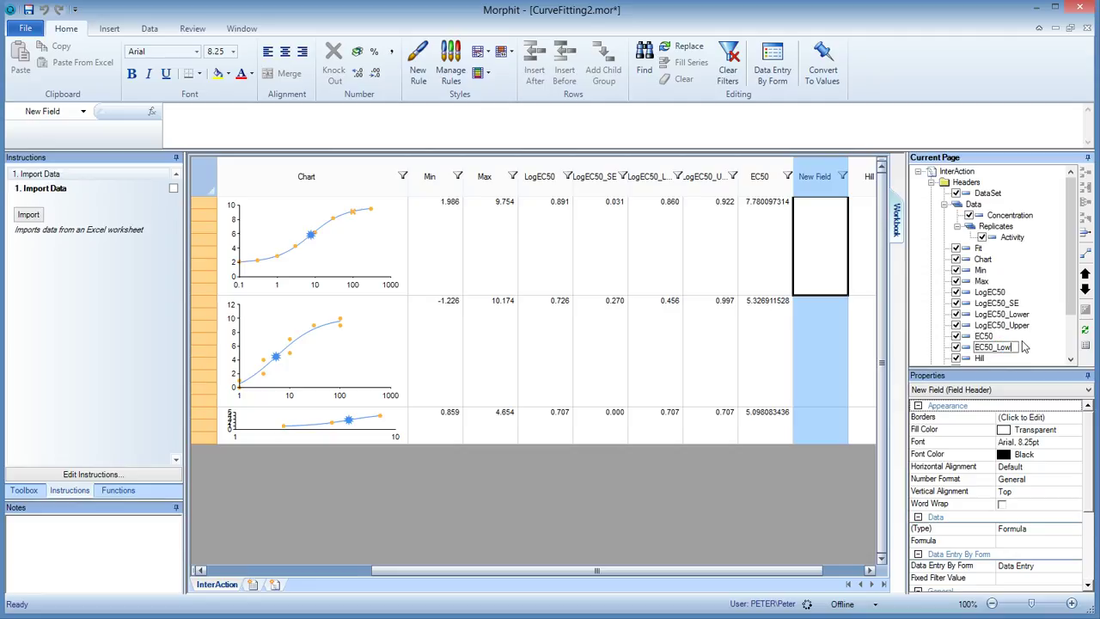
{"action": "type", "text": "er"}
{"action": "key", "text": "Return"}
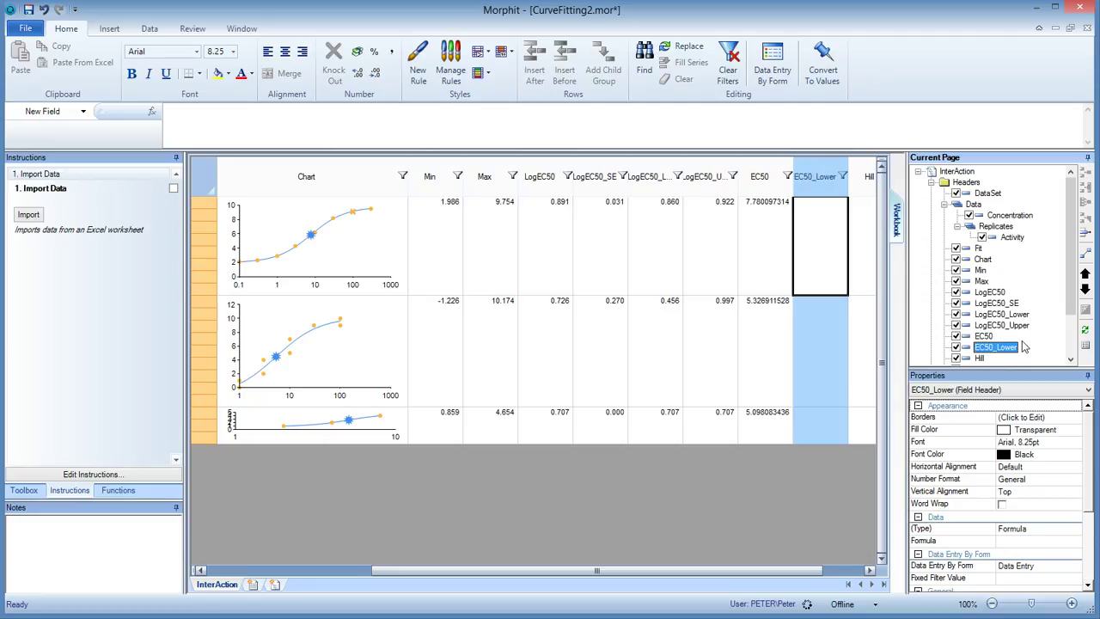
{"action": "left_click", "coordinate": [599, 138]}
{"action": "type", "text": "=POWER(1"}
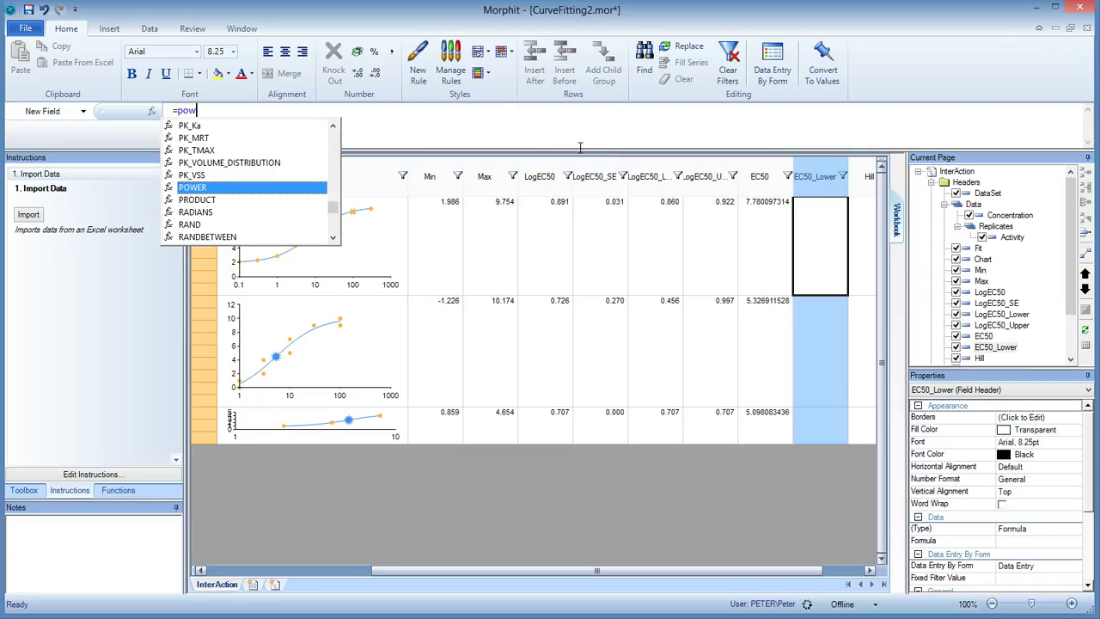
{"action": "type", "text": "0,"}
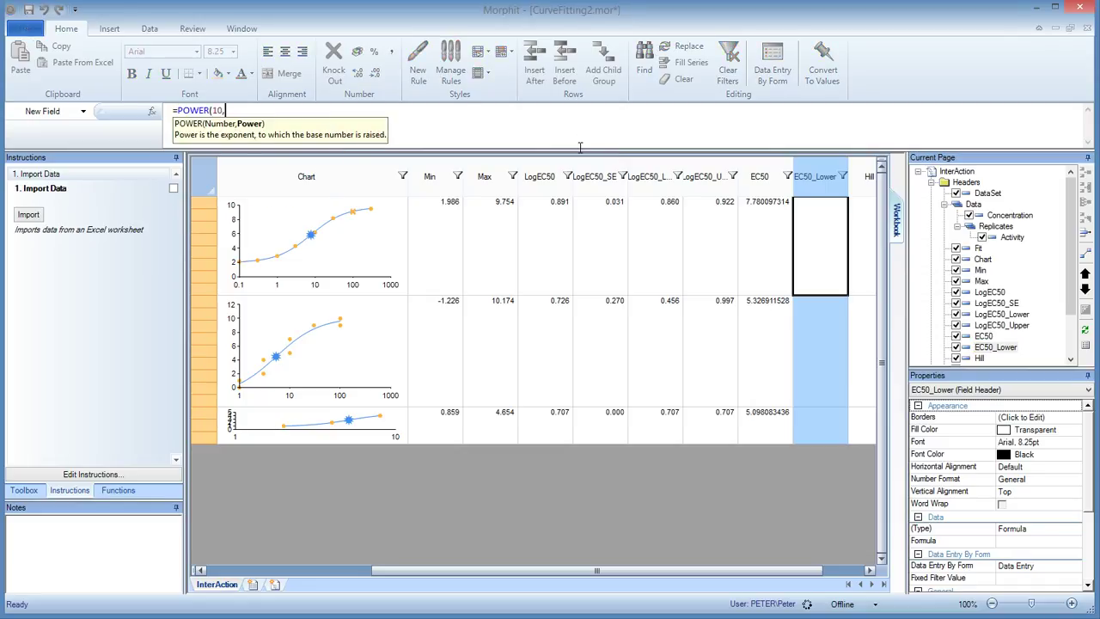
{"action": "left_click", "coordinate": [651, 179]}
{"action": "type", "text": ")"}
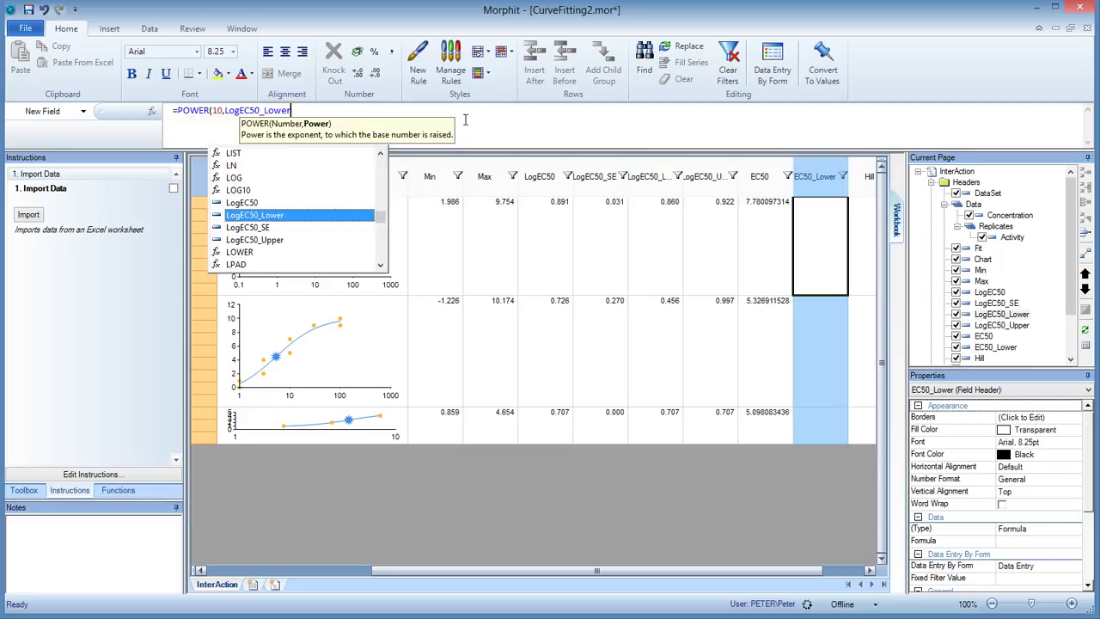
{"action": "key", "text": "Return"}
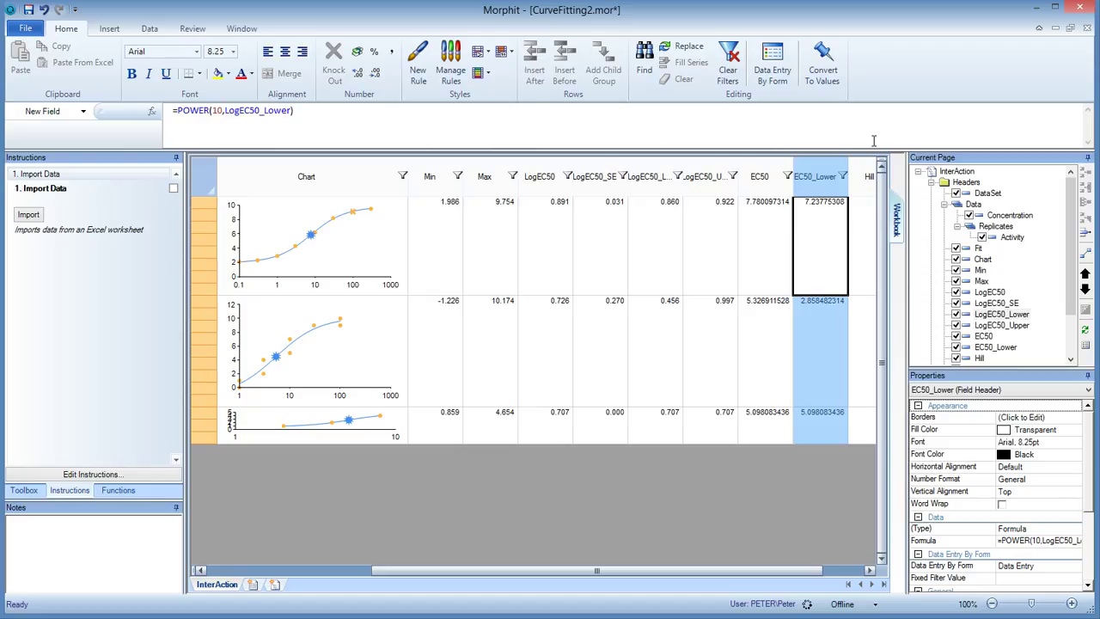
Step: Add an EC50_Upper column computing =POWER(10,LogEC50_Upper), then select the three EC50 columns
{"action": "right_click", "coordinate": [1012, 348]}
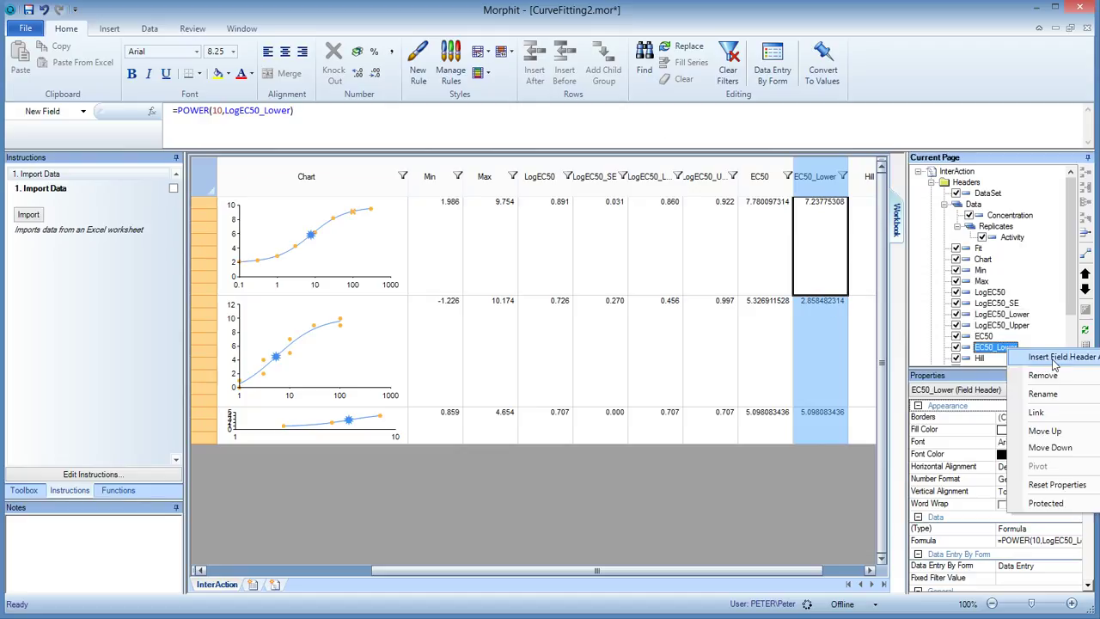
{"action": "left_click", "coordinate": [1053, 359]}
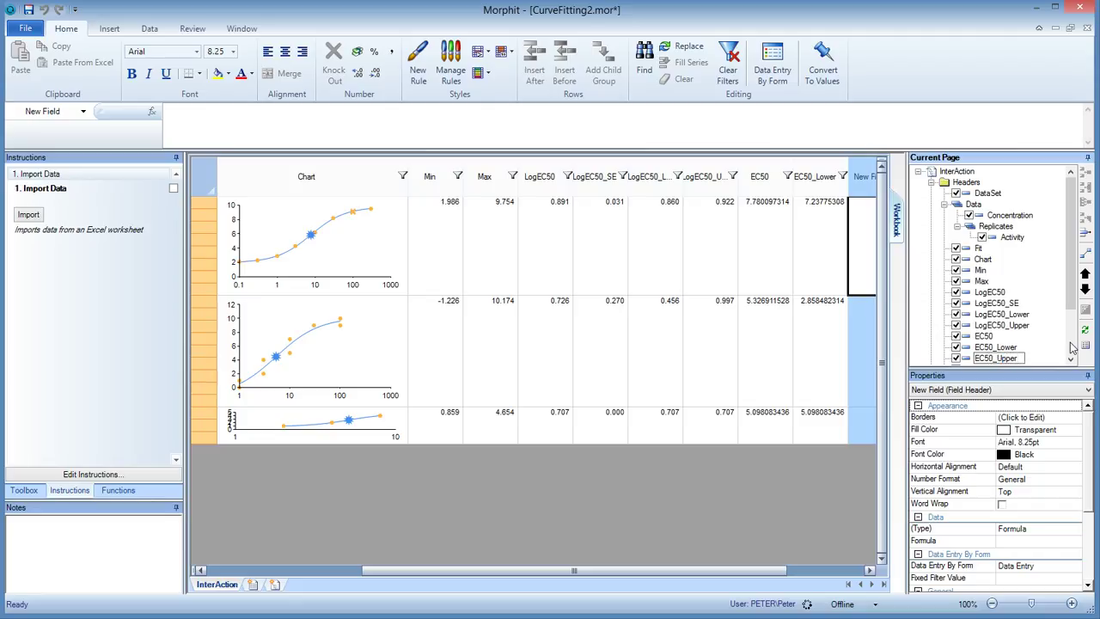
{"action": "key", "text": "Return"}
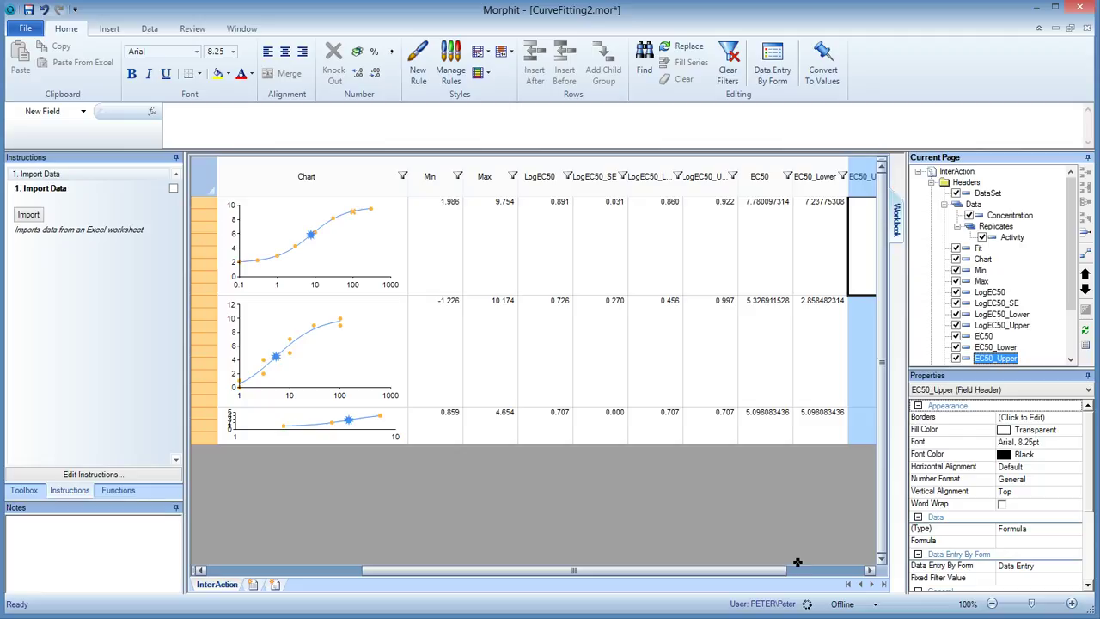
{"action": "left_click", "coordinate": [791, 571]}
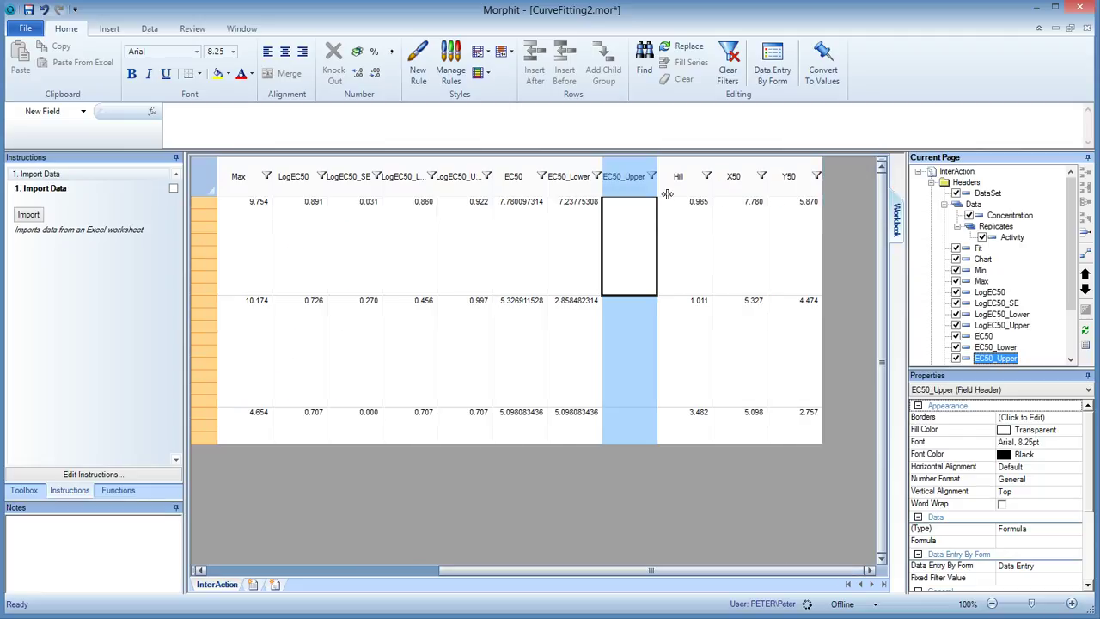
{"action": "left_click", "coordinate": [470, 120]}
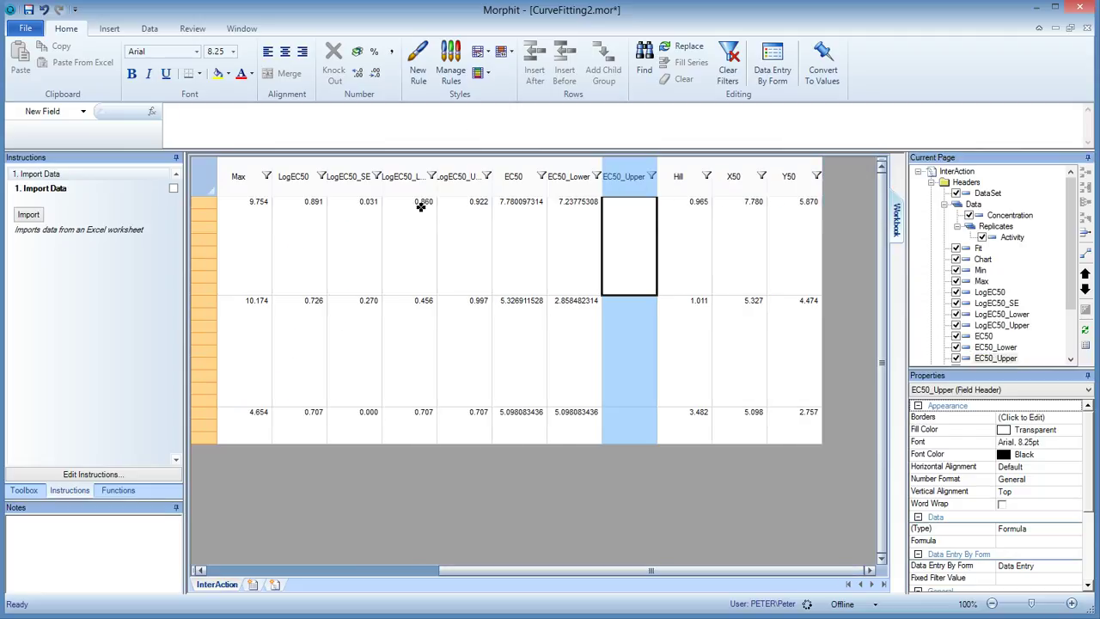
{"action": "type", "text": "=powe"}
{"action": "key", "text": "Tab"}
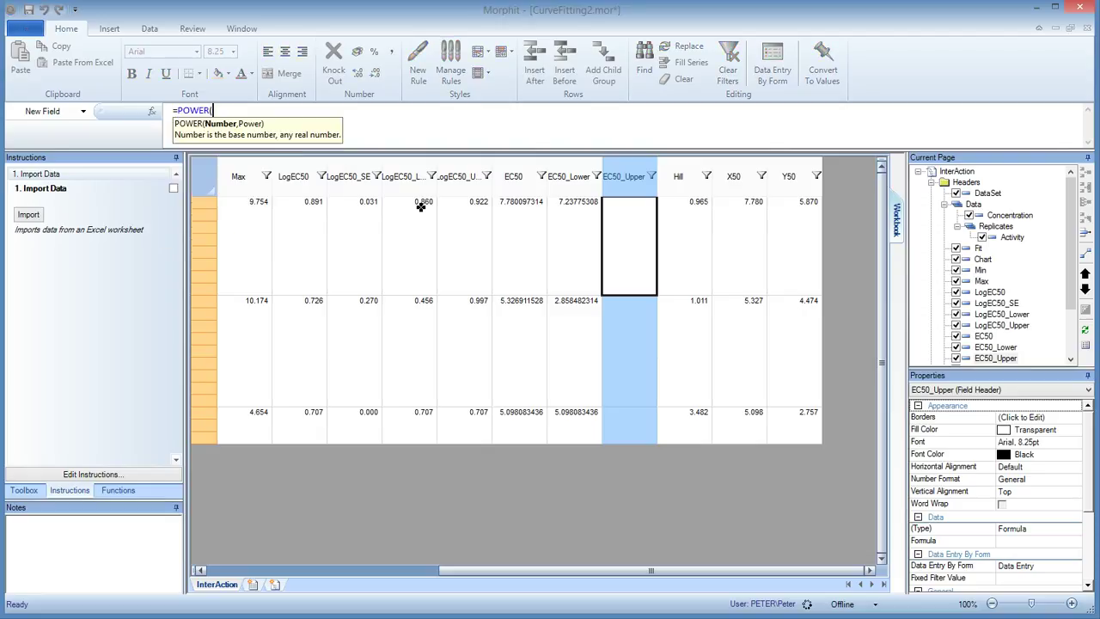
{"action": "type", "text": "10,"}
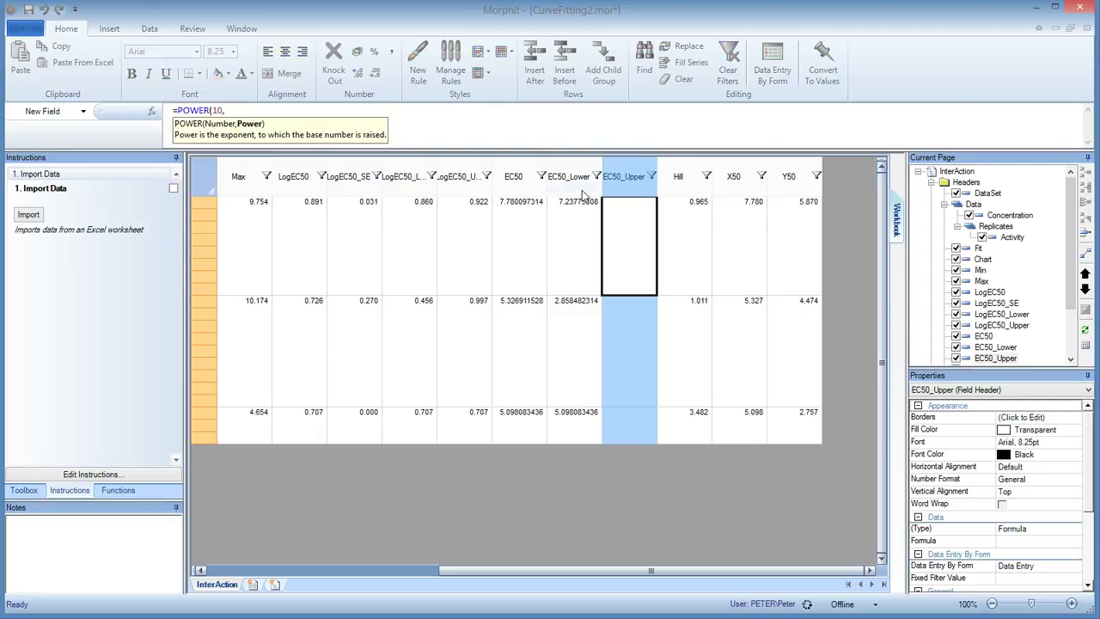
{"action": "left_click", "coordinate": [465, 180]}
{"action": "type", "text": ")"}
{"action": "key", "text": "Return"}
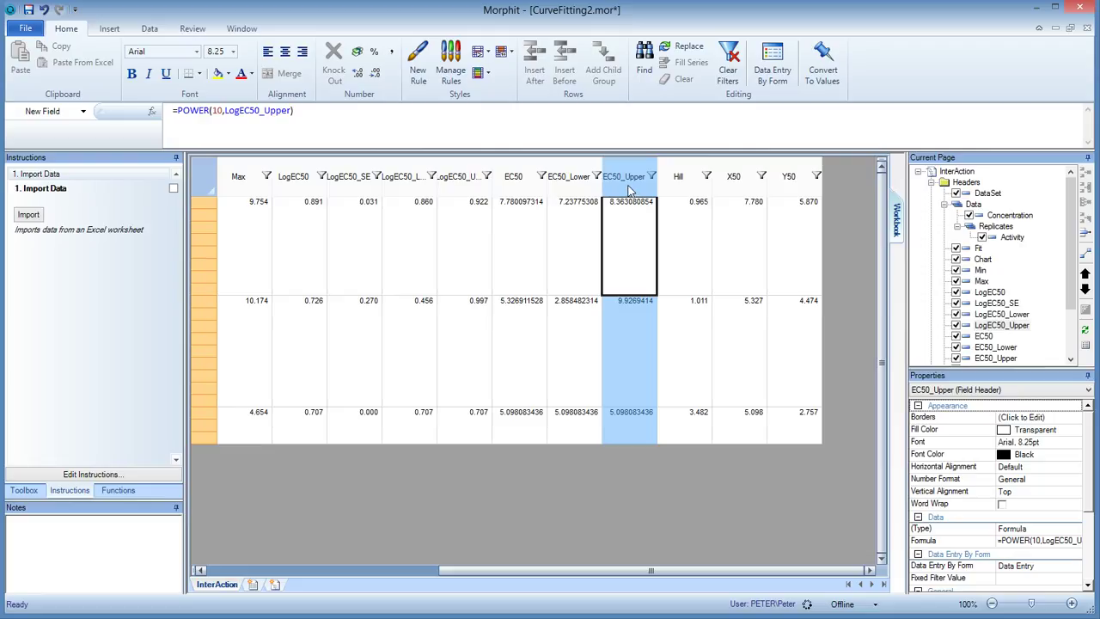
{"action": "left_click", "coordinate": [519, 178]}
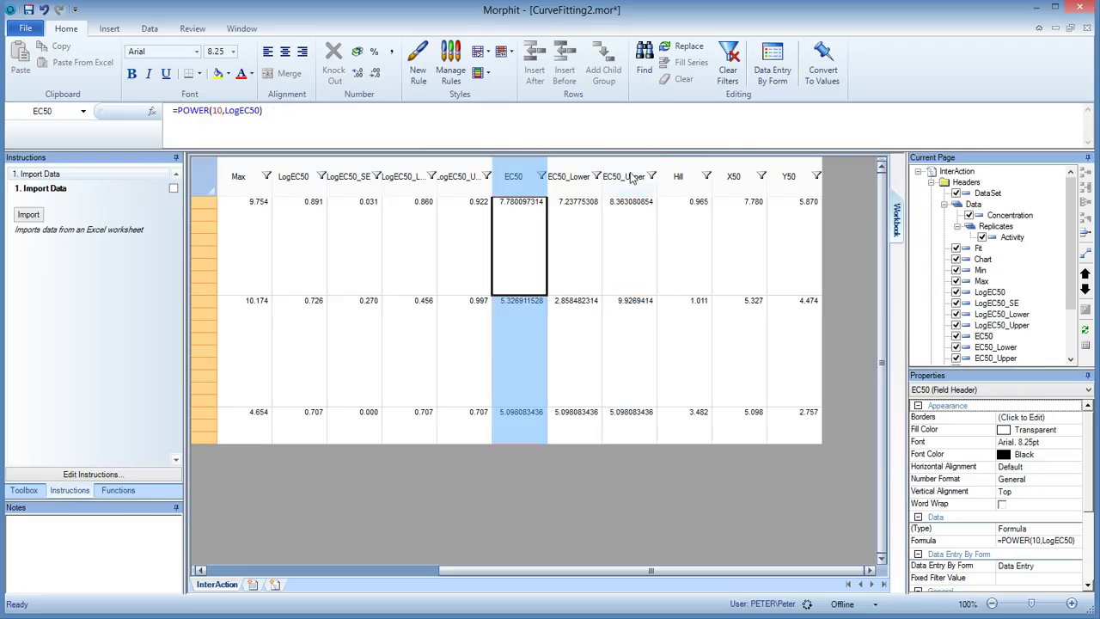
{"action": "left_click", "coordinate": [639, 180], "text": "shift"}
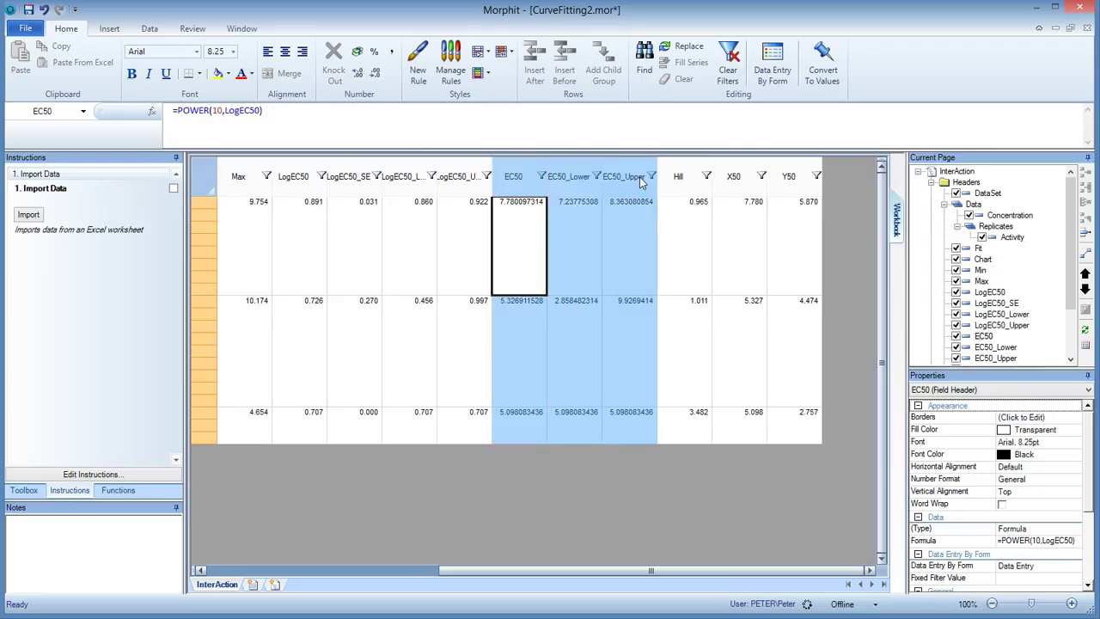
Step: Display EC50, EC50_Lower and EC50_Upper with three decimals, e.g. 7.780, 7.238, 8.363
{"action": "left_click", "coordinate": [357, 74]}
{"action": "left_click", "coordinate": [359, 74]}
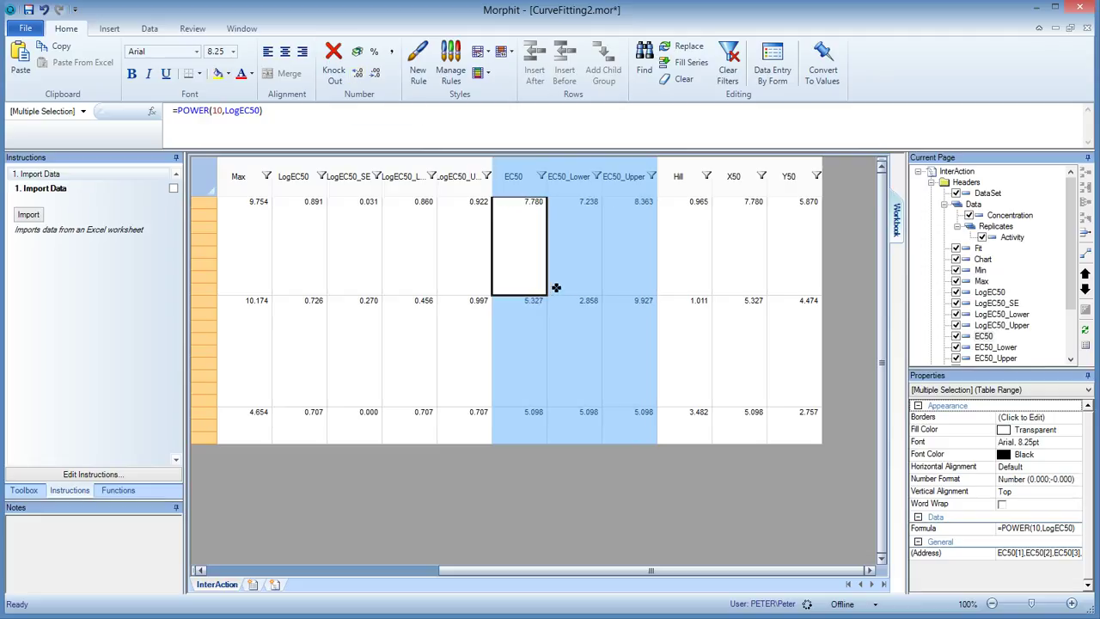
{"action": "left_click", "coordinate": [581, 260]}
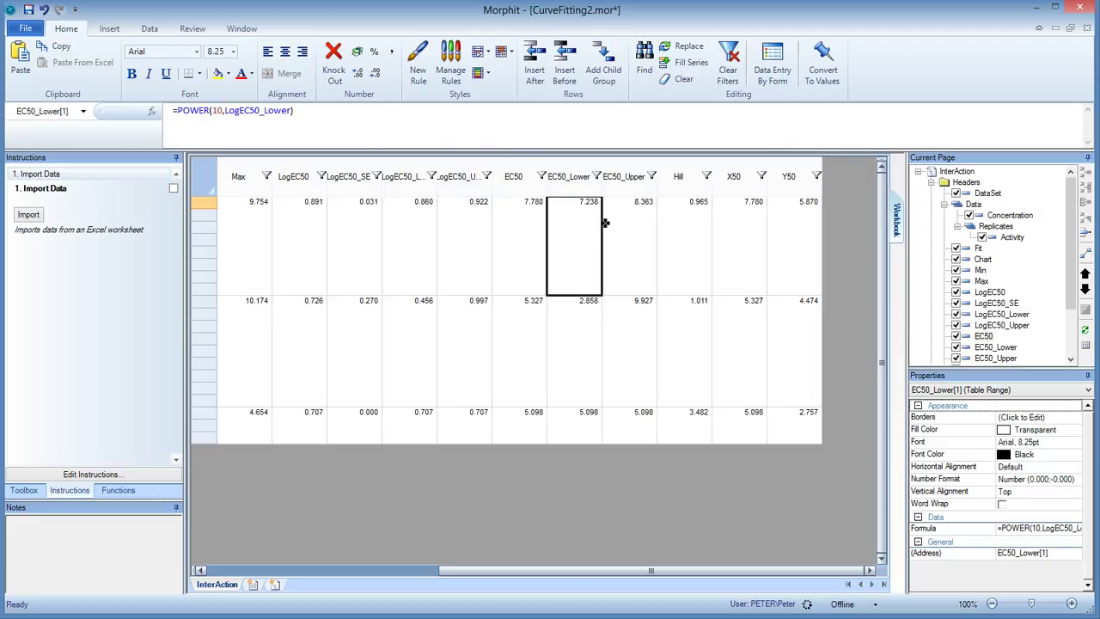
{"action": "left_click", "coordinate": [254, 586]}
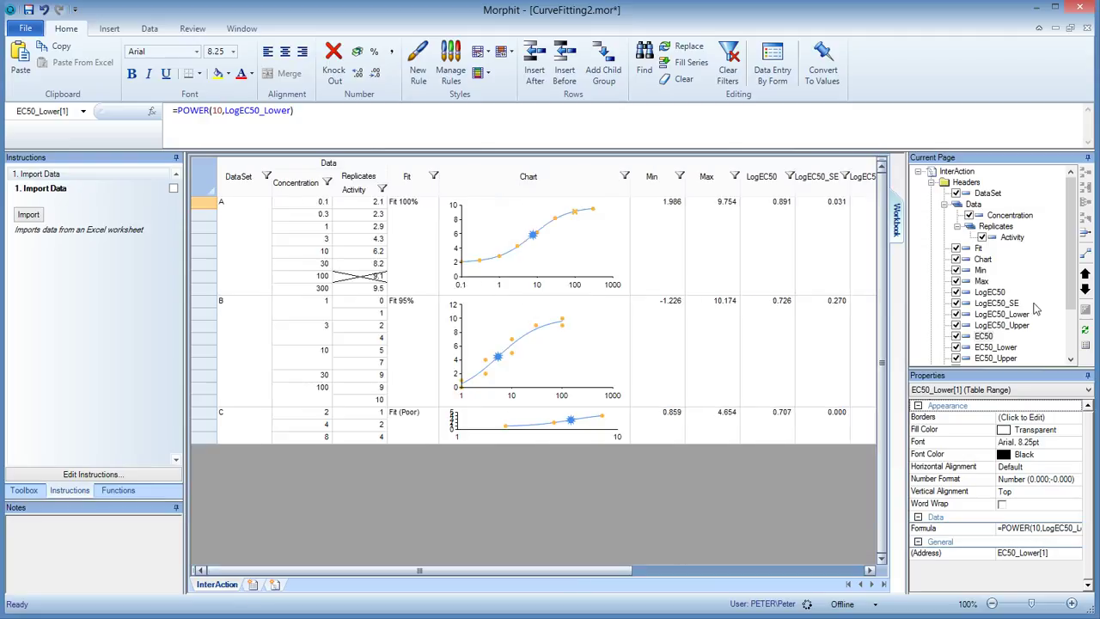
Step: Uncheck LogEC50, LogEC50_SE, LogEC50_Lower, LogEC50_Upper, Y50 and X50 to hide them from InterAction
{"action": "left_click", "coordinate": [956, 292]}
{"action": "left_click", "coordinate": [955, 304]}
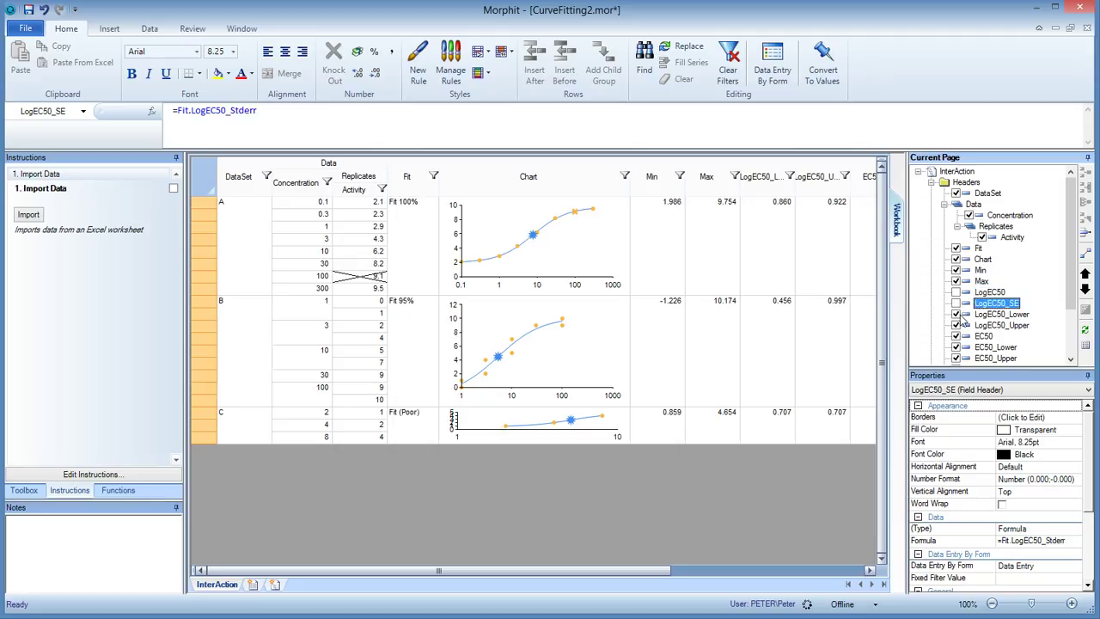
{"action": "left_click", "coordinate": [956, 315]}
{"action": "left_click", "coordinate": [955, 326]}
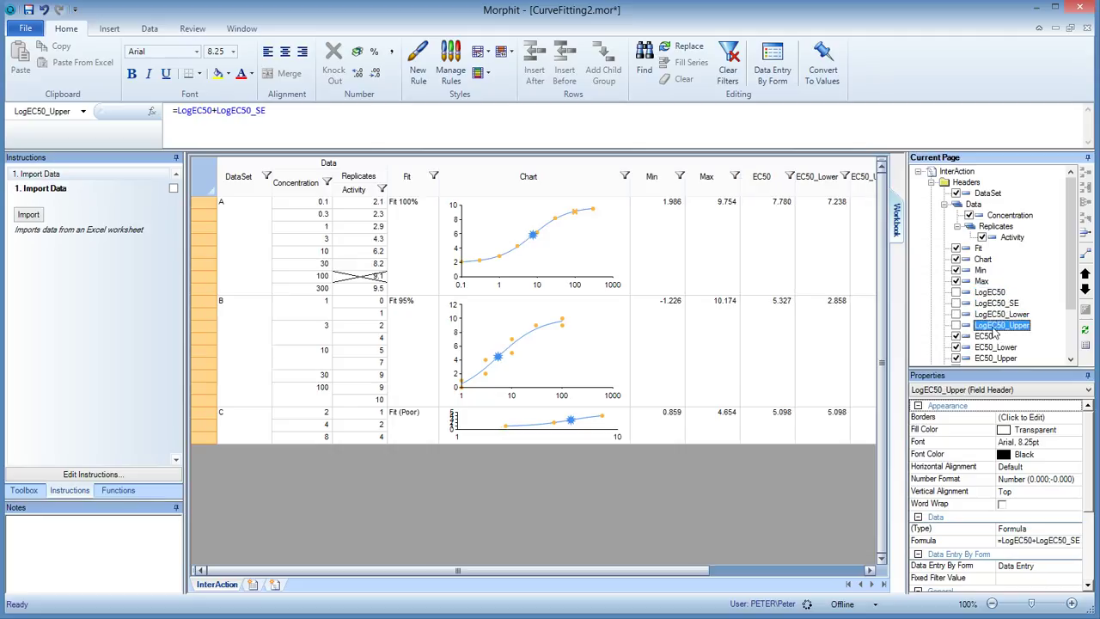
{"action": "scroll", "coordinate": [1073, 298], "scroll_direction": "down", "scroll_amount": 2}
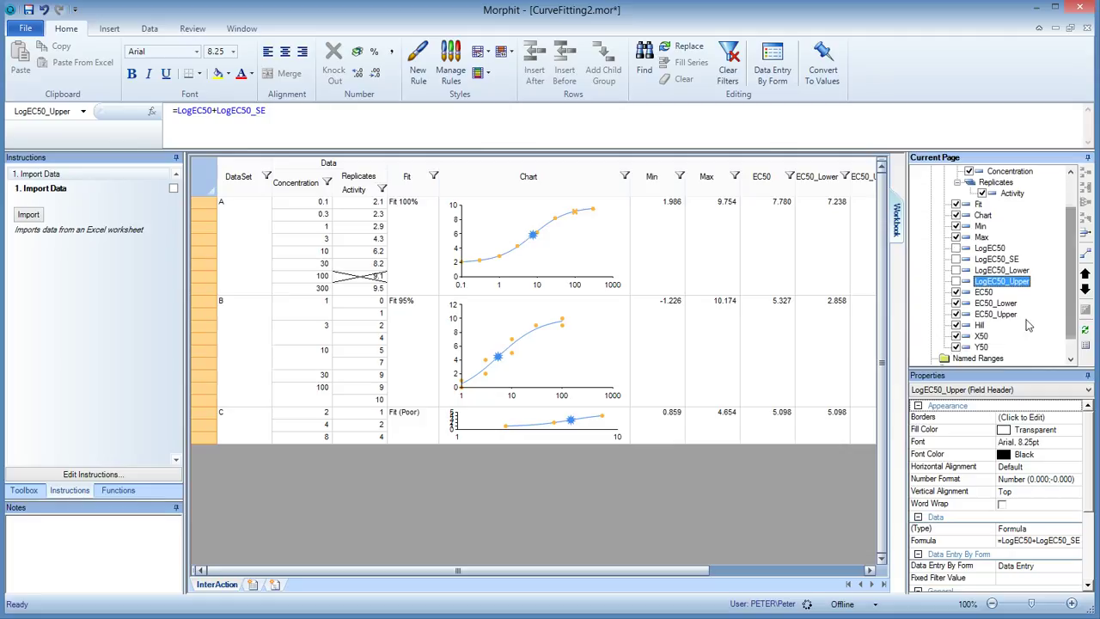
{"action": "left_click", "coordinate": [955, 346]}
{"action": "left_click", "coordinate": [955, 336]}
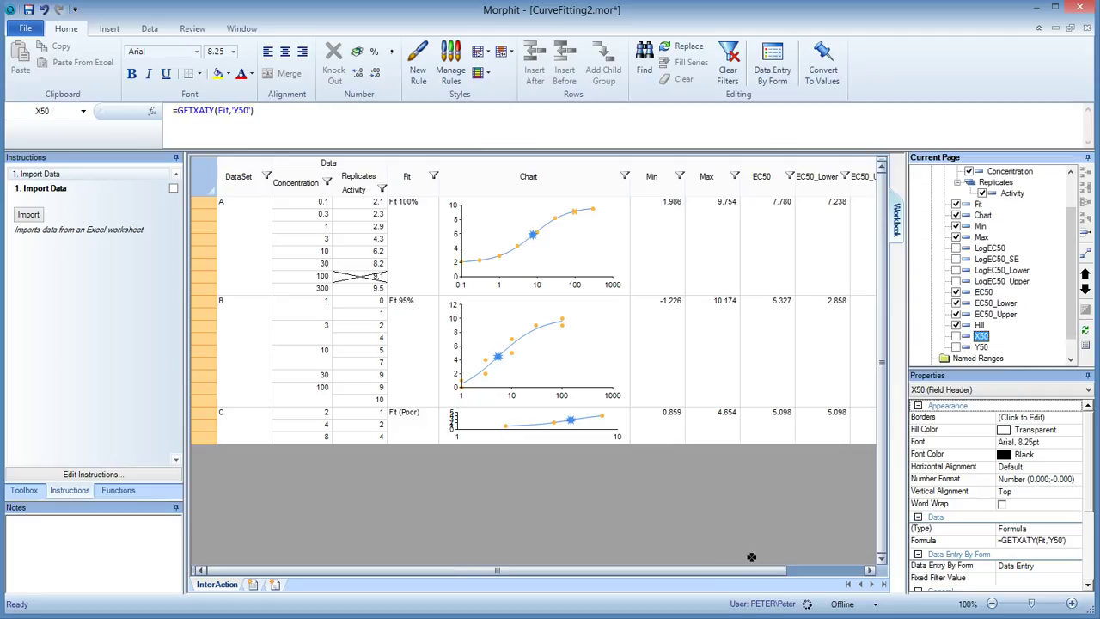
{"action": "left_click_drag", "start_coordinate": [754, 574], "coordinate": [832, 573]}
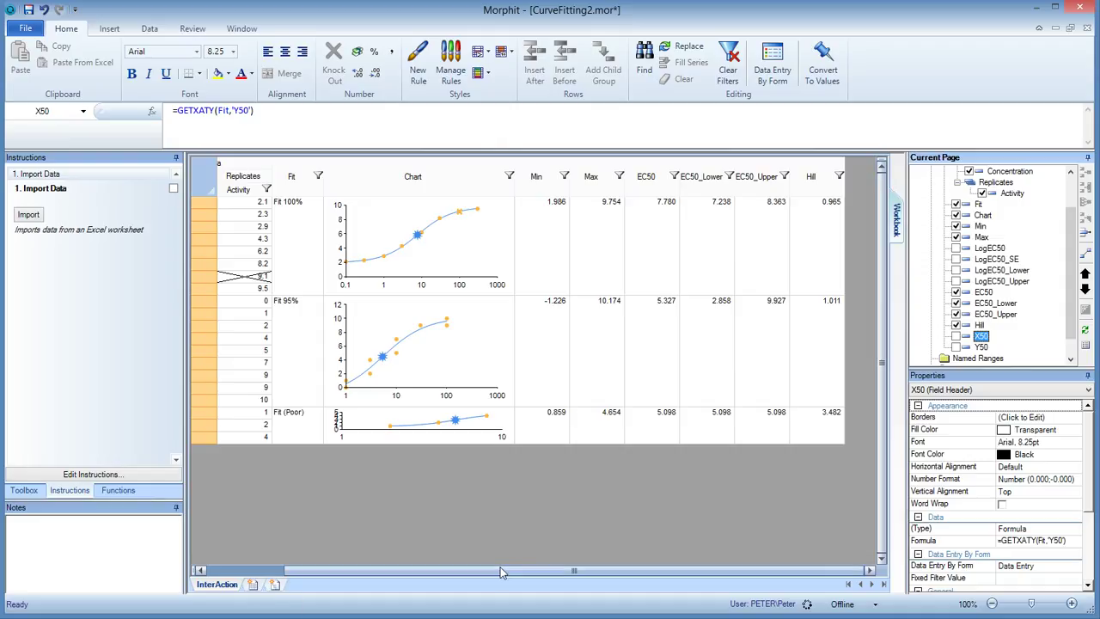
{"action": "left_click_drag", "start_coordinate": [510, 572], "coordinate": [433, 572]}
Step: Insert a new table sheet, rename it Report, and return to it after checking InterAction
{"action": "left_click", "coordinate": [277, 585]}
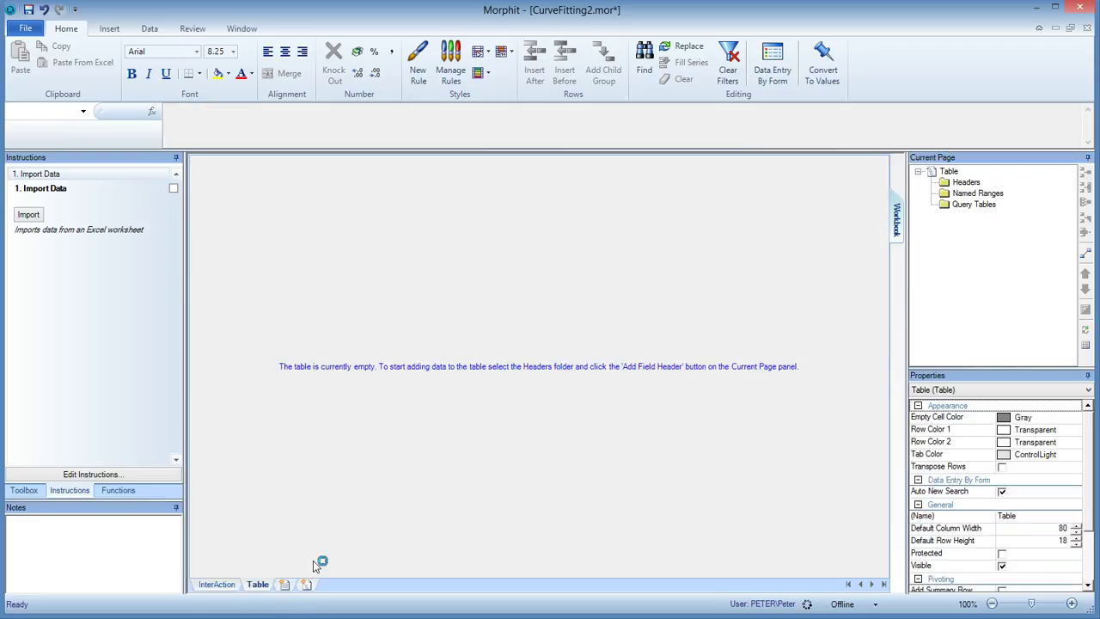
{"action": "right_click", "coordinate": [258, 585]}
{"action": "left_click", "coordinate": [306, 473]}
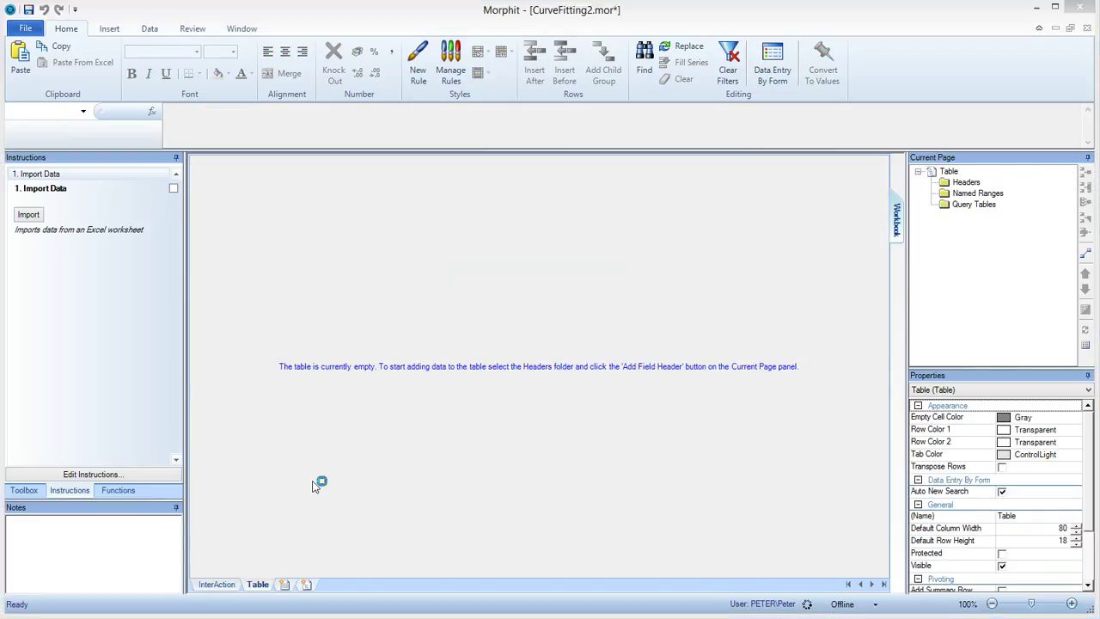
{"action": "type", "text": "Report"}
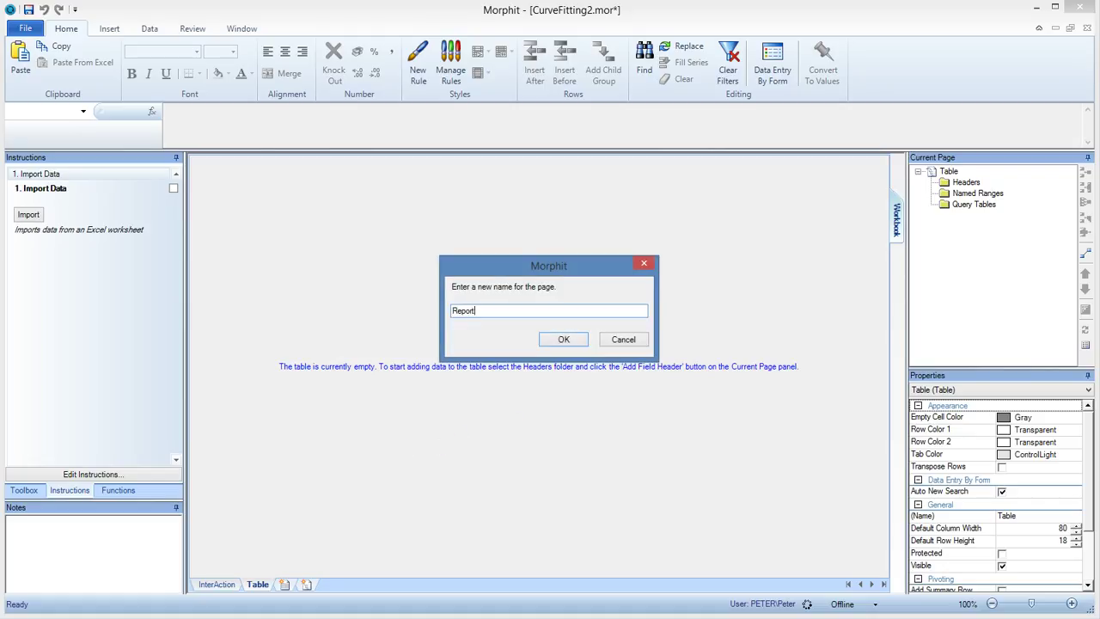
{"action": "key", "text": "Return"}
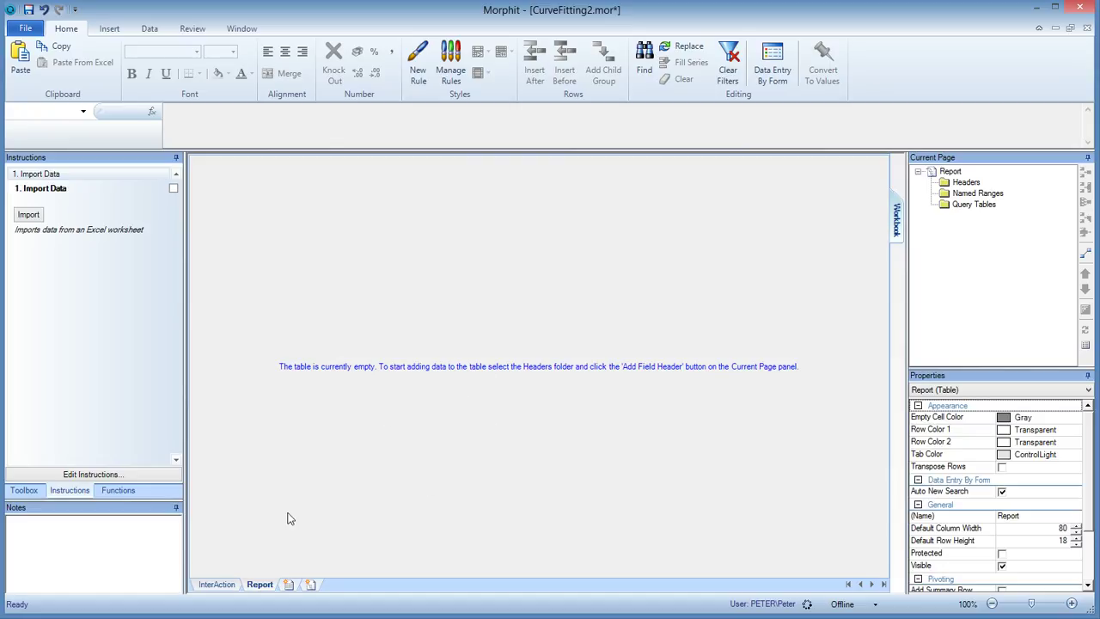
{"action": "left_click", "coordinate": [219, 586]}
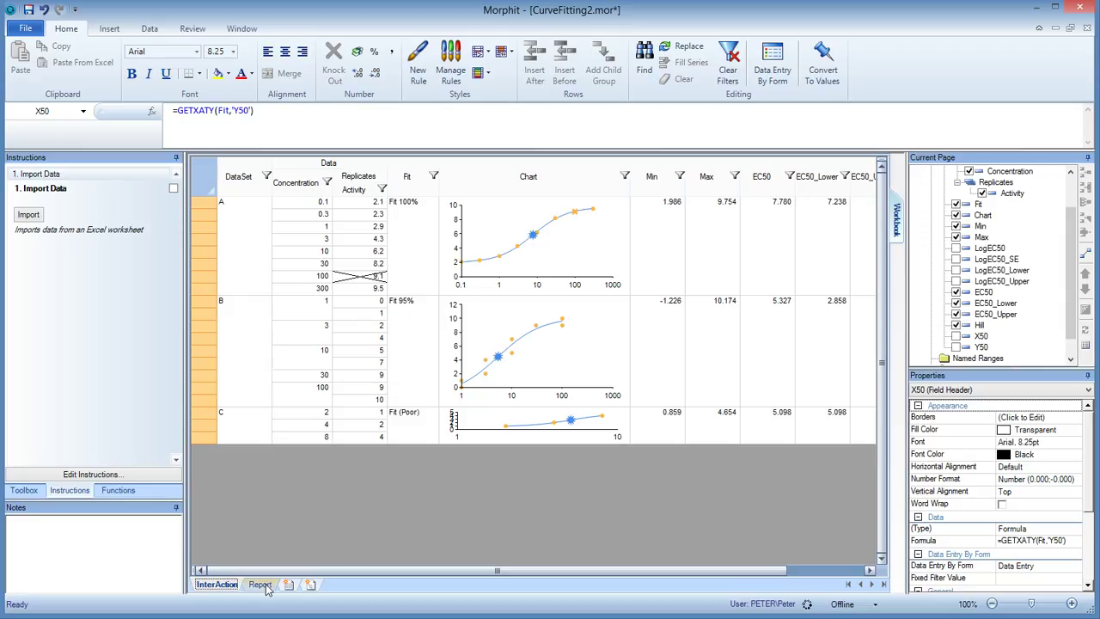
{"action": "left_click_drag", "start_coordinate": [611, 569], "coordinate": [689, 570]}
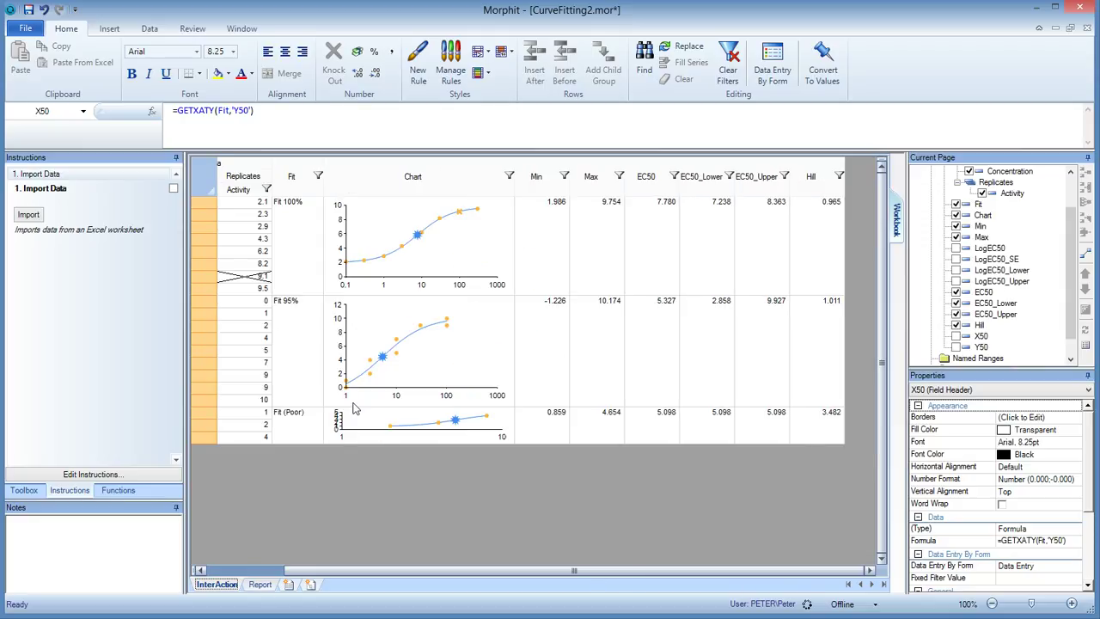
{"action": "left_click", "coordinate": [261, 584]}
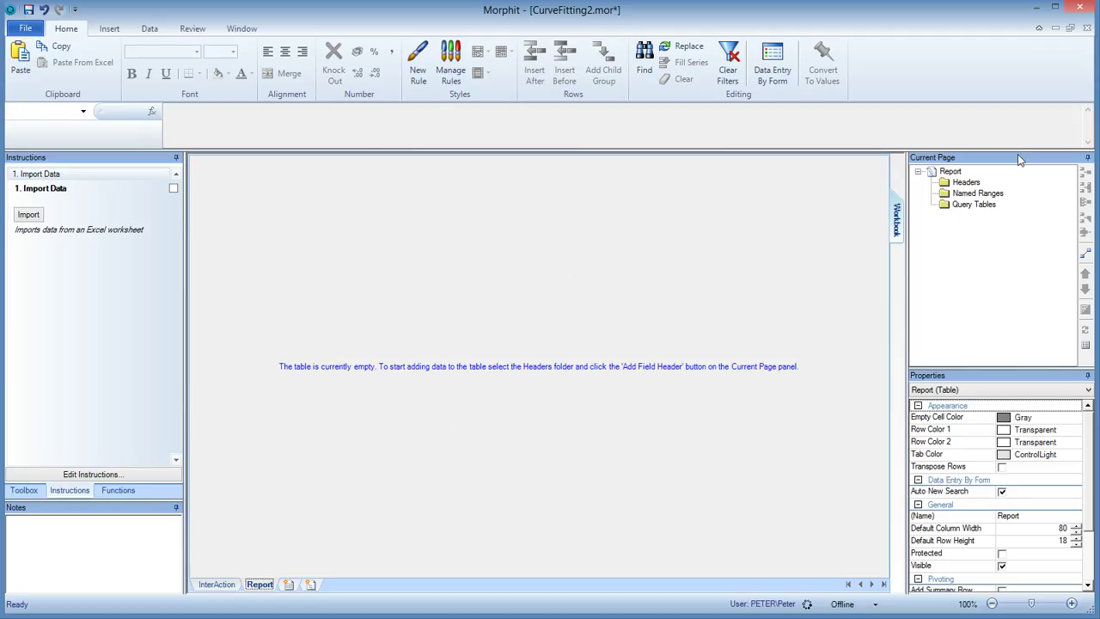
{"action": "right_click", "coordinate": [971, 183]}
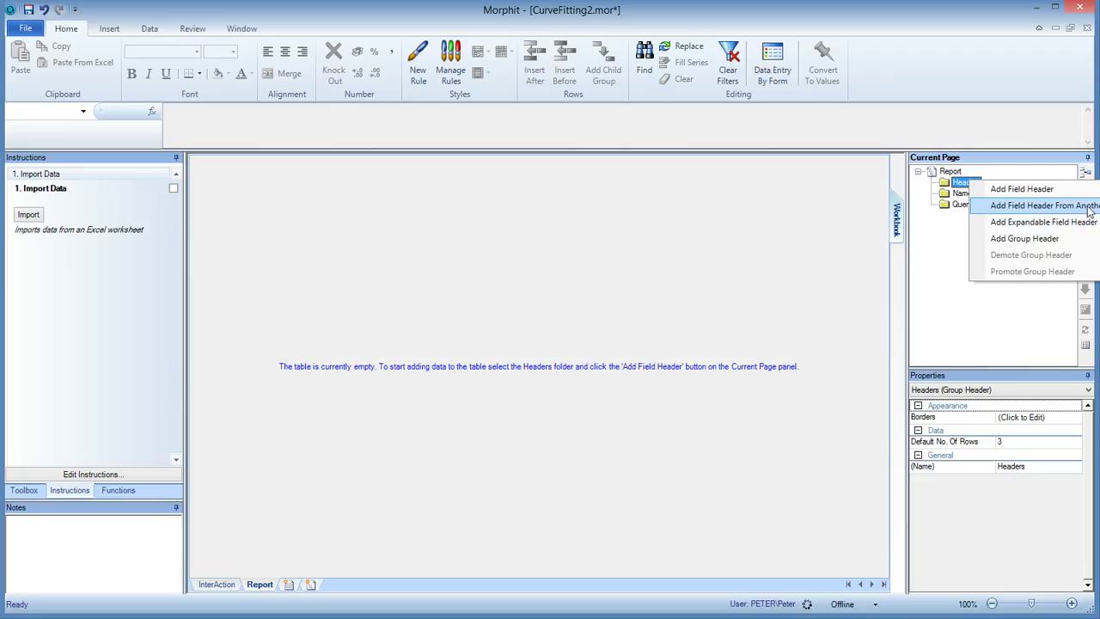
Step: Add a DataSet field borrowed from InterAction to the Report table, listing A, B and C
{"action": "left_click", "coordinate": [1037, 211]}
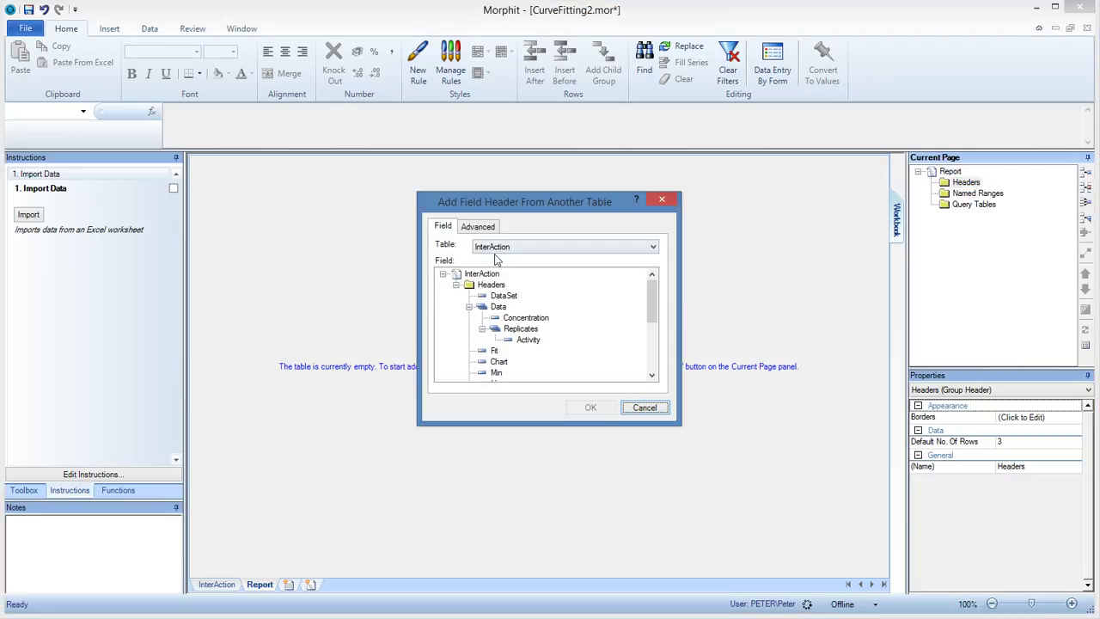
{"action": "left_click", "coordinate": [505, 296]}
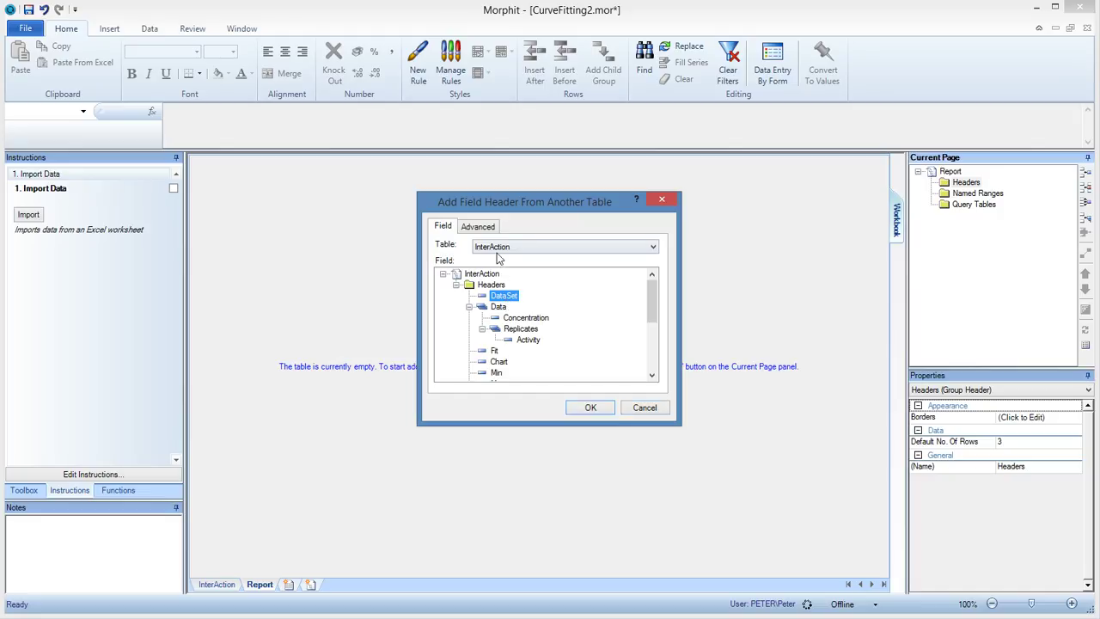
{"action": "left_click", "coordinate": [584, 409]}
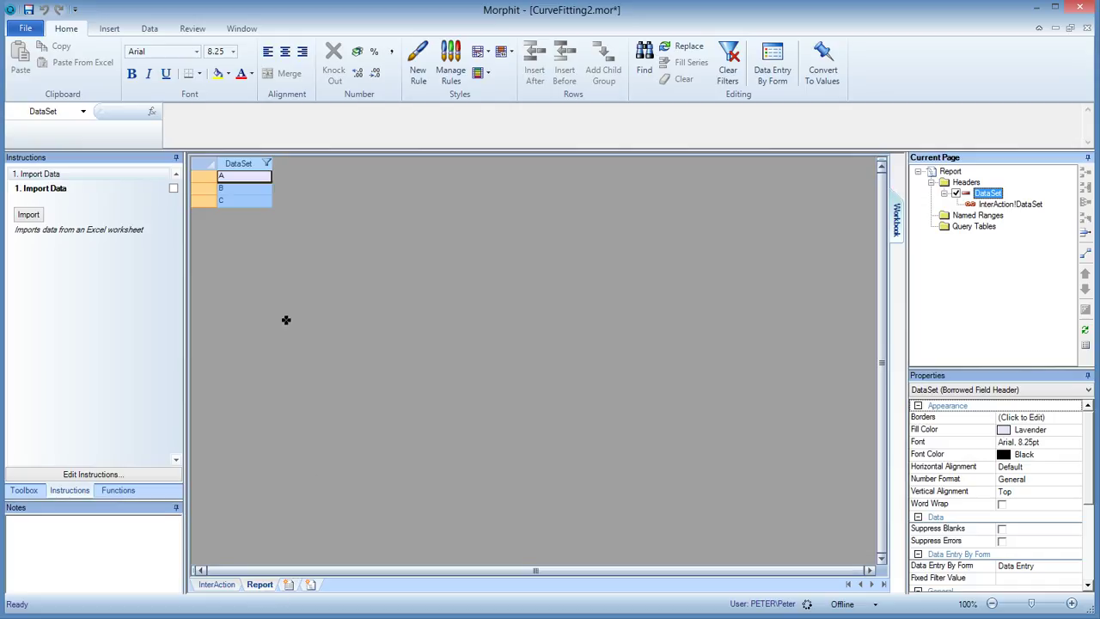
{"action": "left_click_drag", "start_coordinate": [279, 567], "coordinate": [216, 584]}
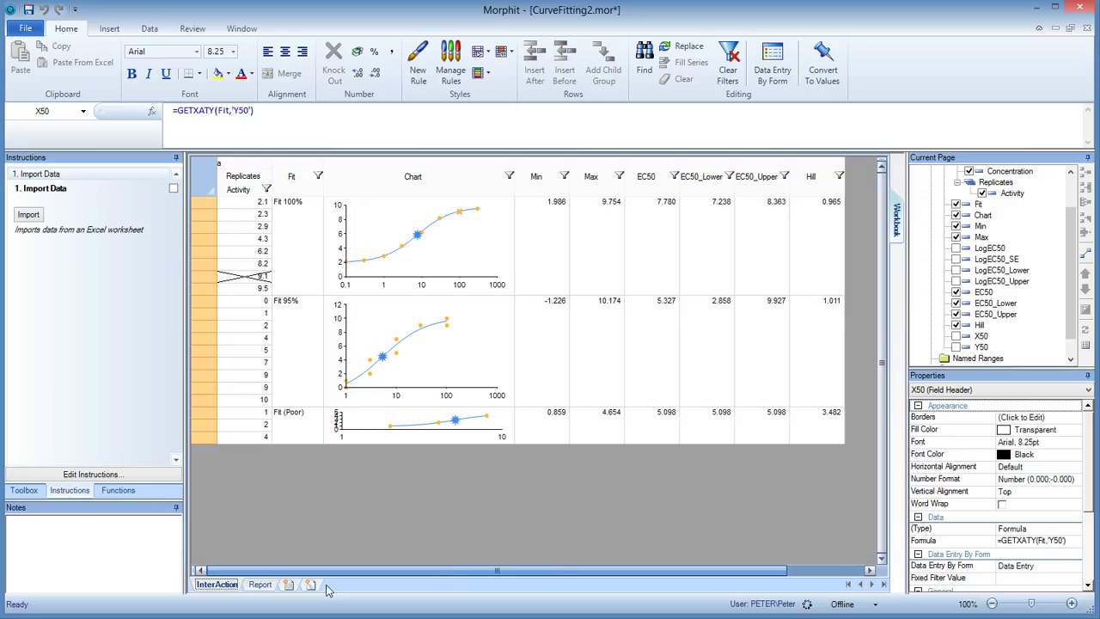
{"action": "left_click_drag", "start_coordinate": [327, 589], "coordinate": [266, 226]}
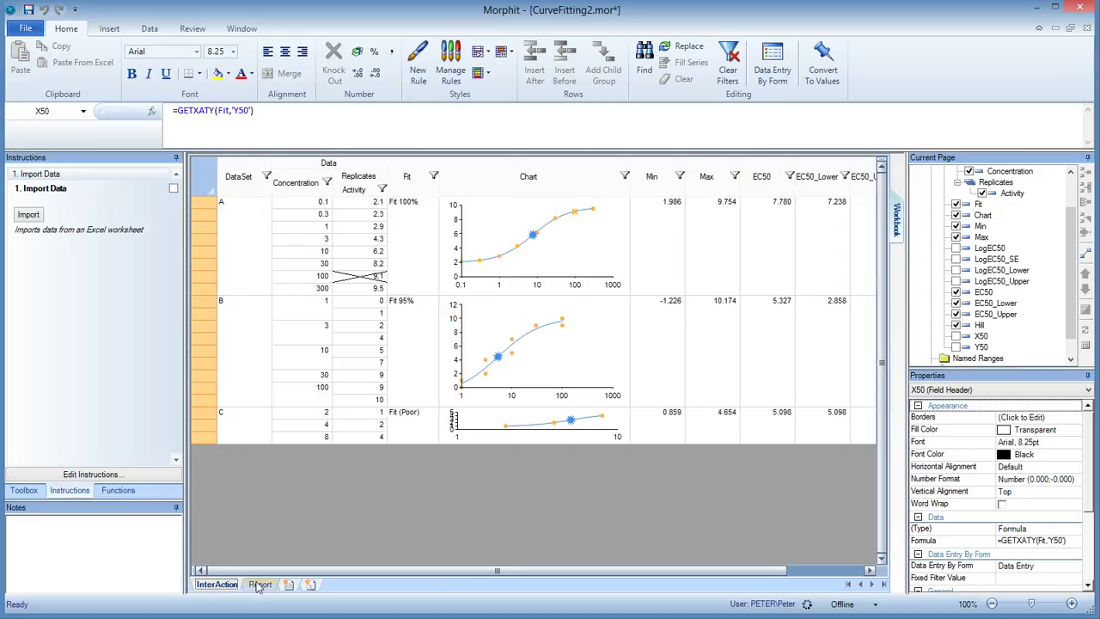
{"action": "left_click_drag", "start_coordinate": [259, 587], "coordinate": [240, 219]}
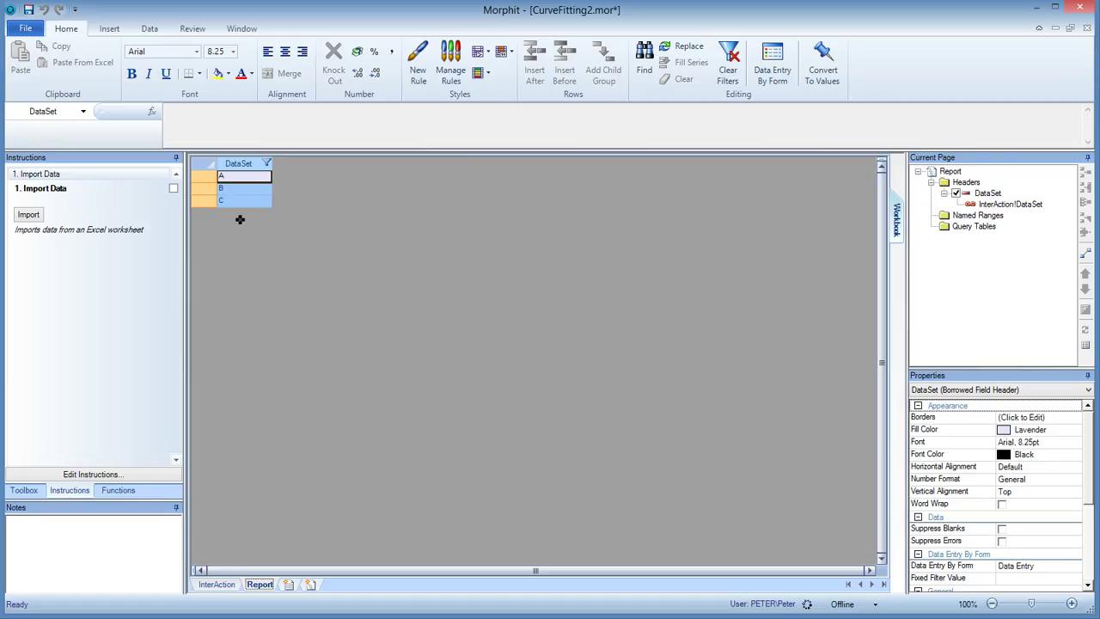
{"action": "left_click_drag", "start_coordinate": [273, 566], "coordinate": [246, 174]}
{"action": "left_click", "coordinate": [222, 584]}
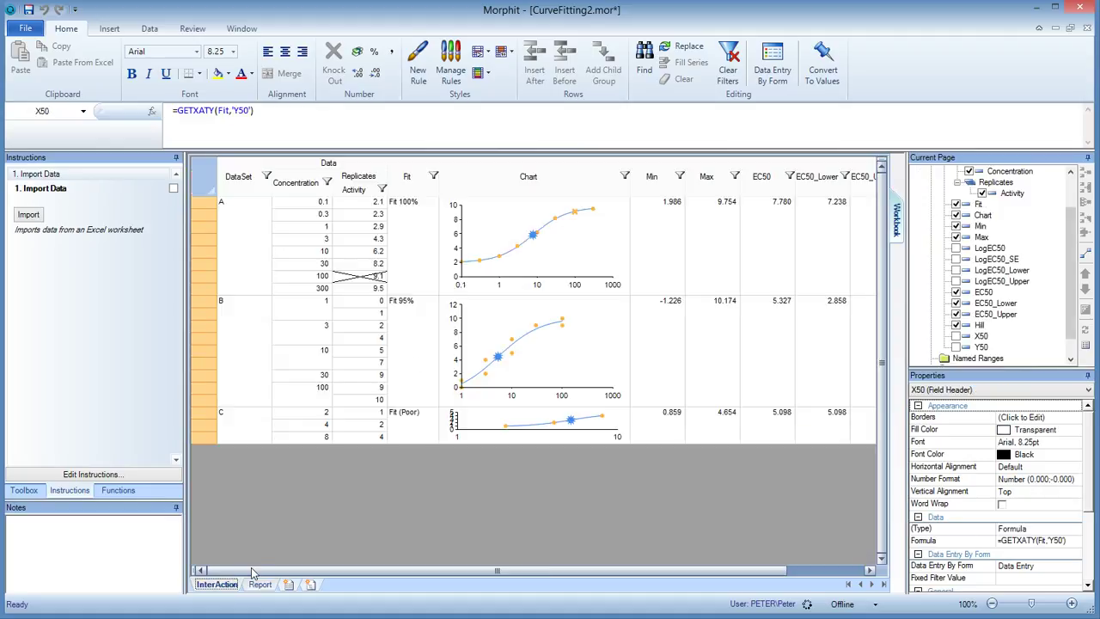
{"action": "left_click", "coordinate": [259, 584]}
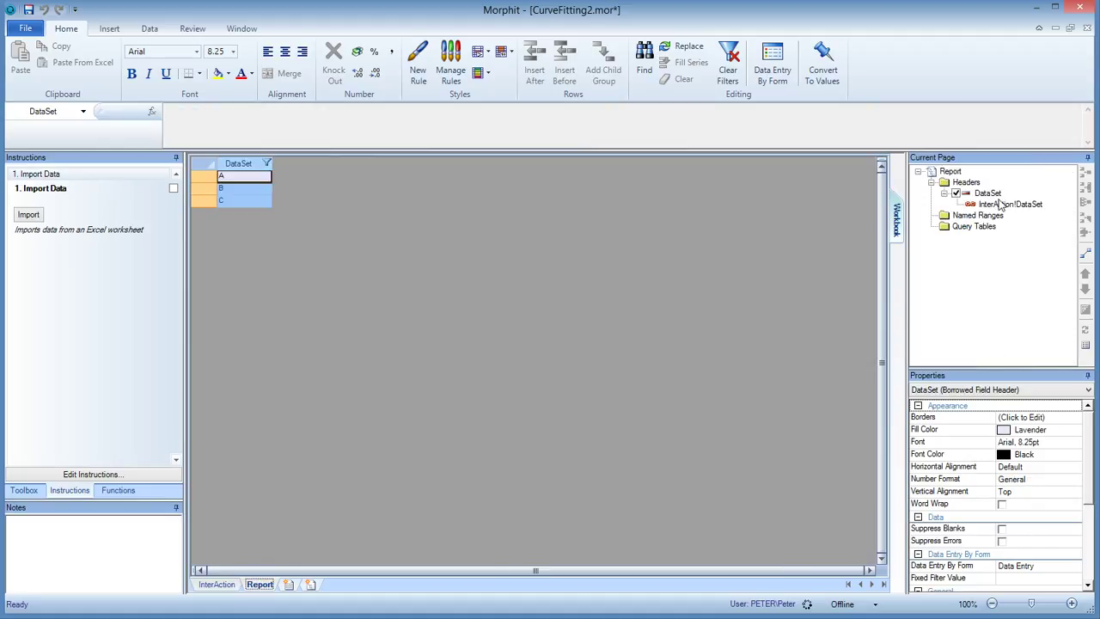
Step: Add a new Report field linked to InterAction's EC50 column with =InterAction!EC50
{"action": "right_click", "coordinate": [967, 184]}
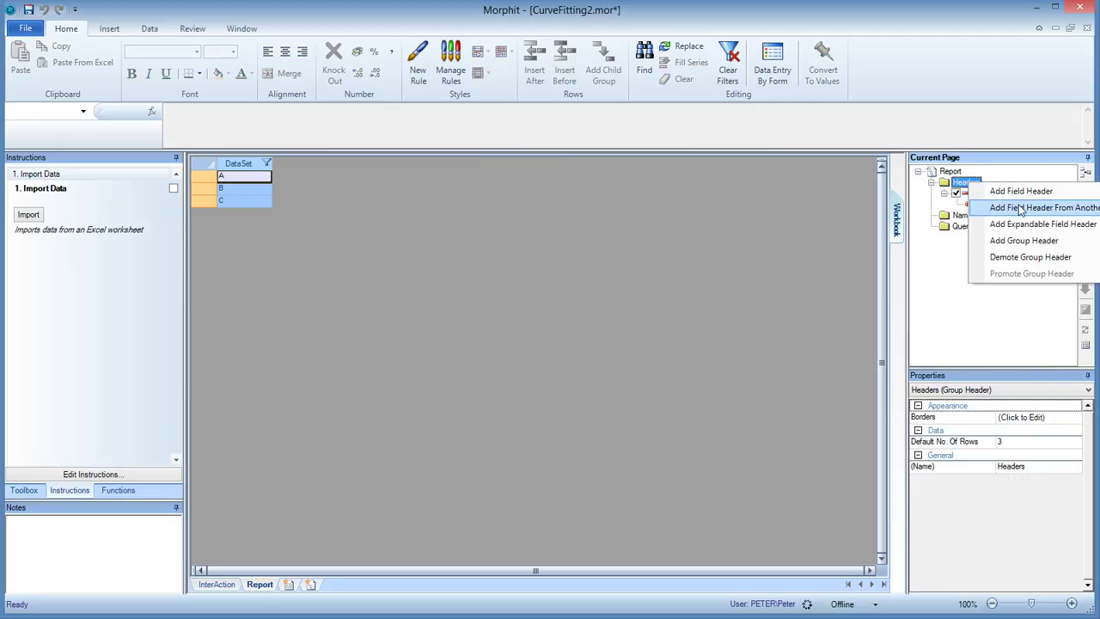
{"action": "left_click", "coordinate": [990, 189]}
{"action": "left_click", "coordinate": [990, 216]}
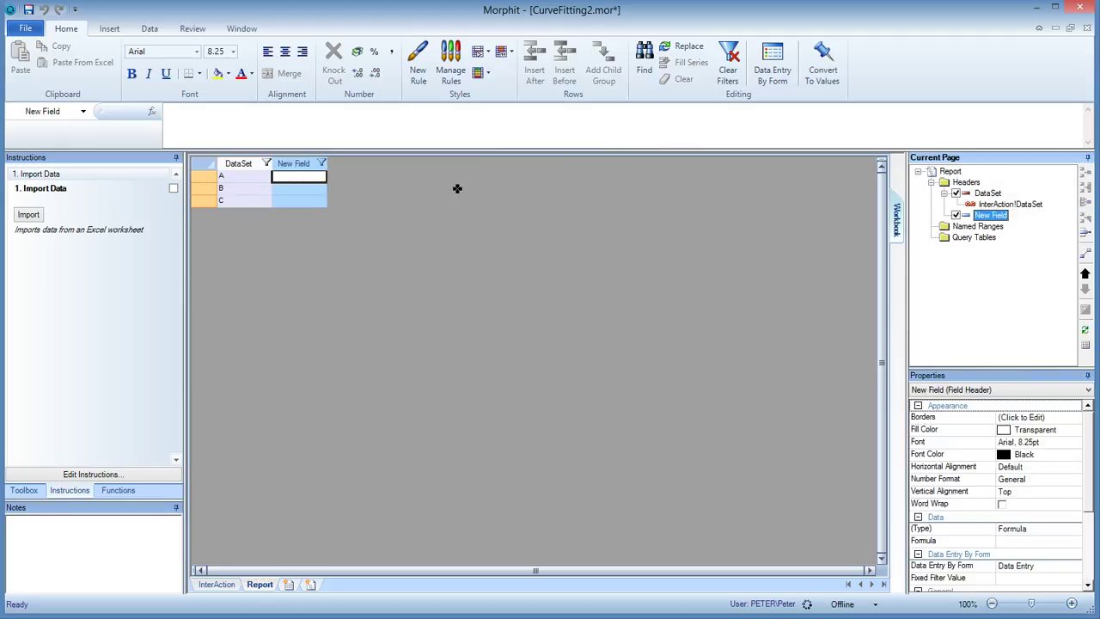
{"action": "left_click", "coordinate": [355, 134]}
{"action": "type", "text": "="}
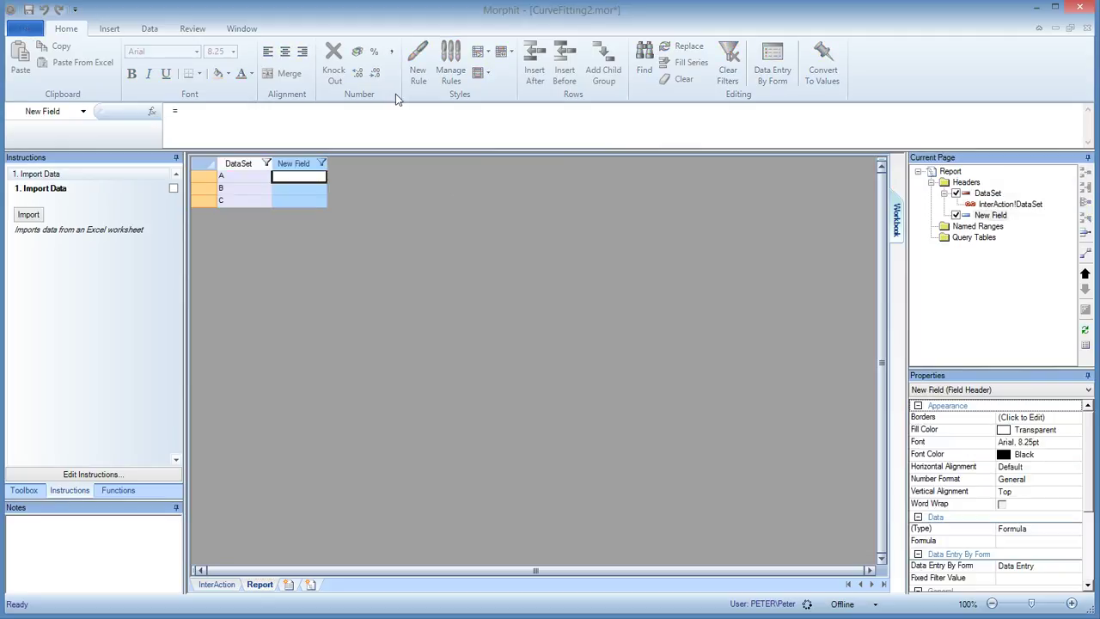
{"action": "left_click", "coordinate": [216, 584]}
{"action": "left_click", "coordinate": [774, 182]}
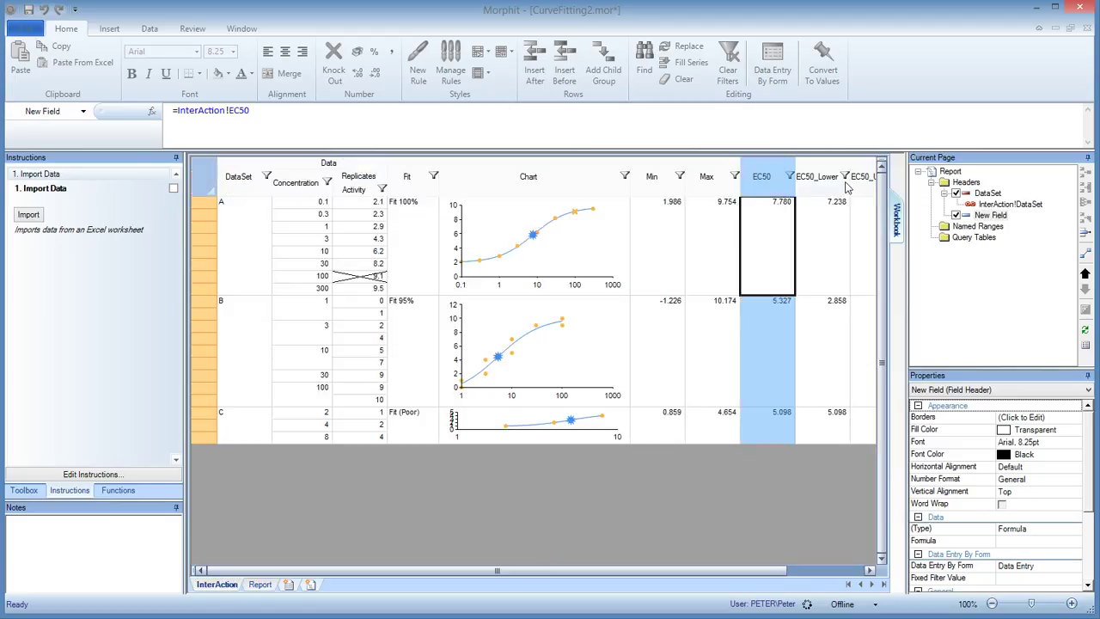
{"action": "key", "text": "Return"}
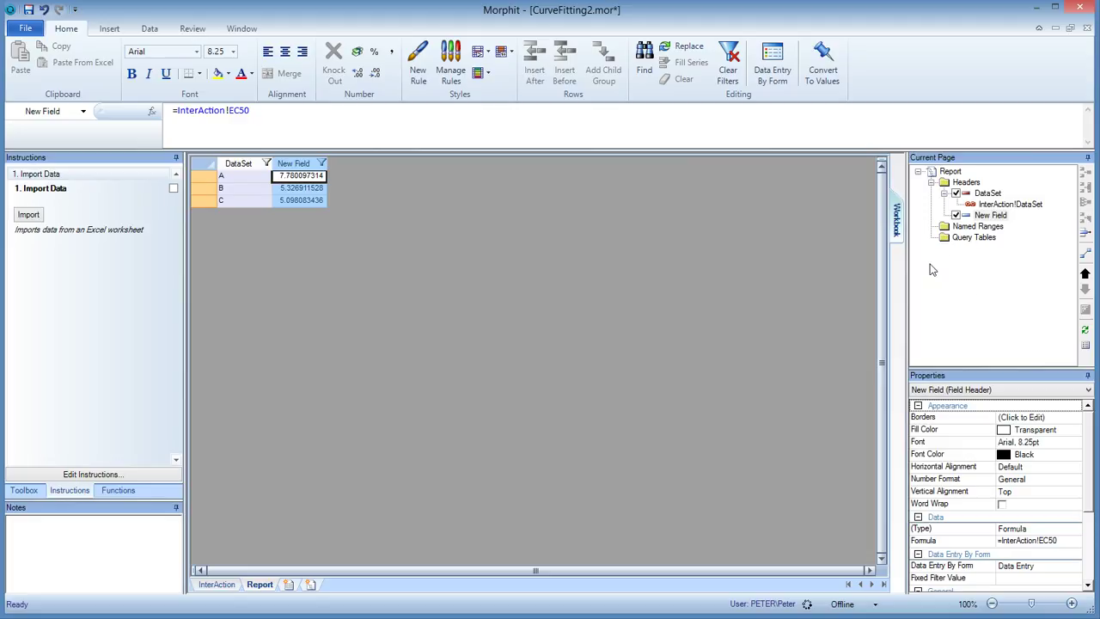
Step: Rename the linked Report field to EC50
{"action": "right_click", "coordinate": [984, 216]}
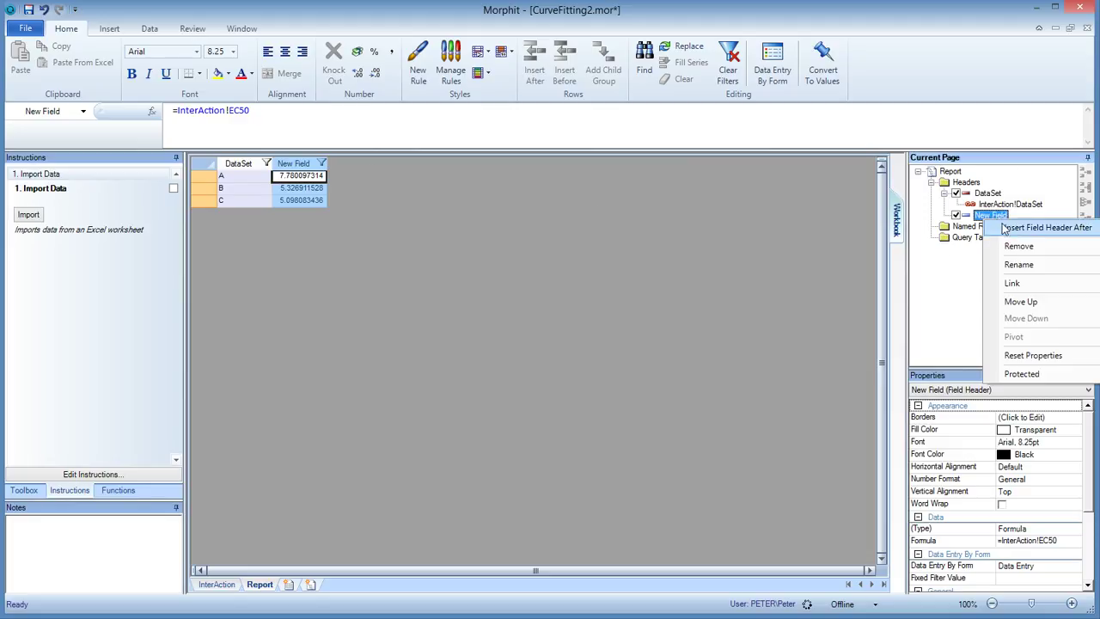
{"action": "left_click", "coordinate": [1038, 272]}
{"action": "type", "text": "EC50"}
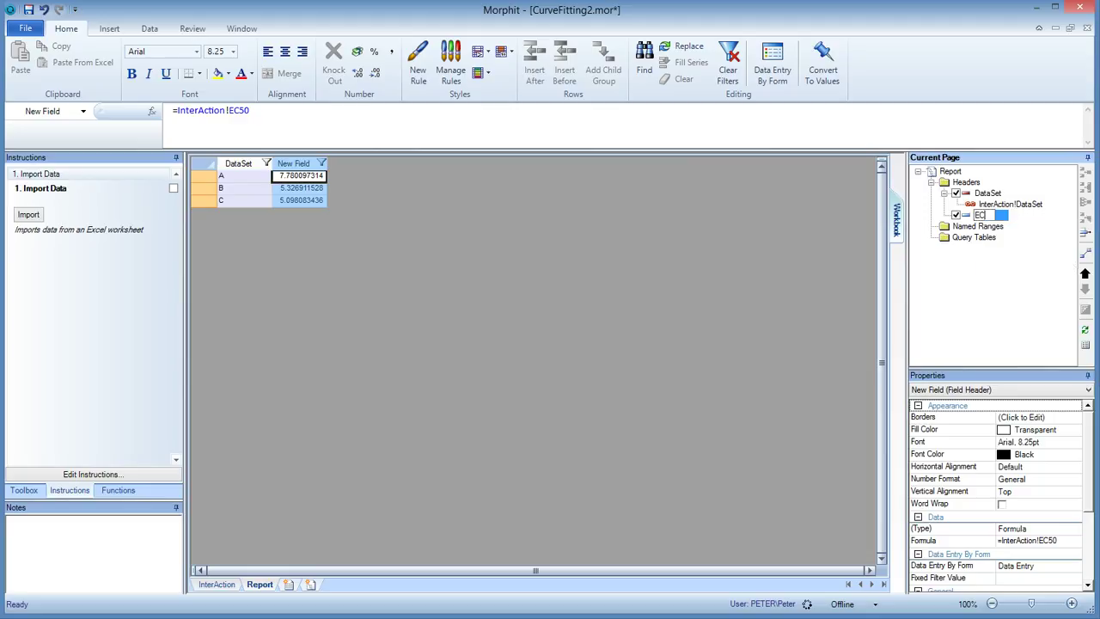
{"action": "key", "text": "Return"}
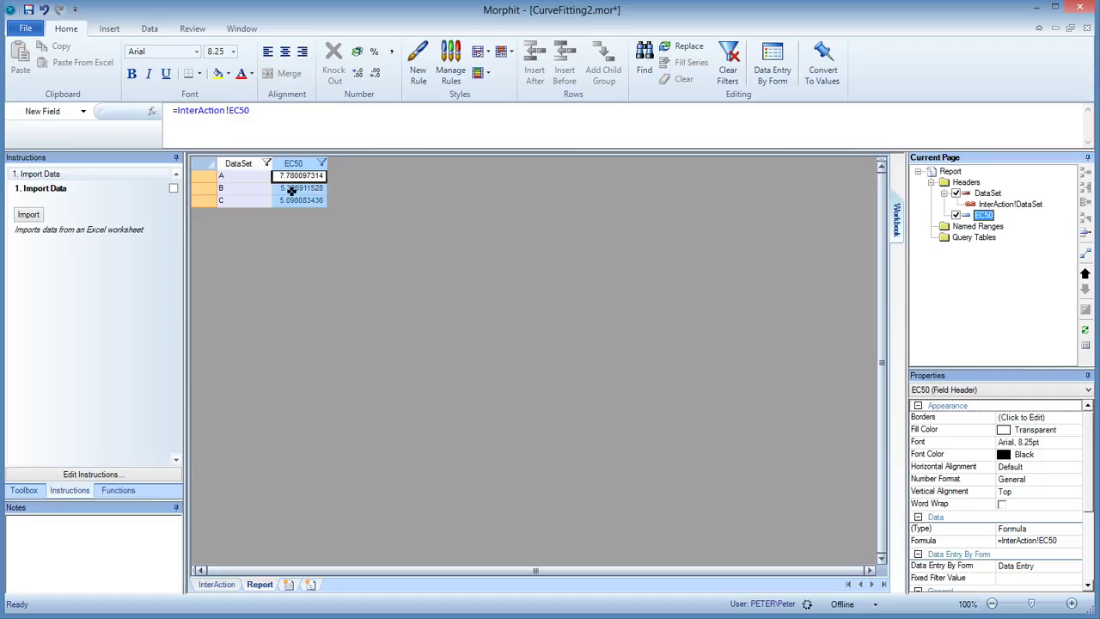
{"action": "left_click_drag", "start_coordinate": [291, 190], "coordinate": [244, 185]}
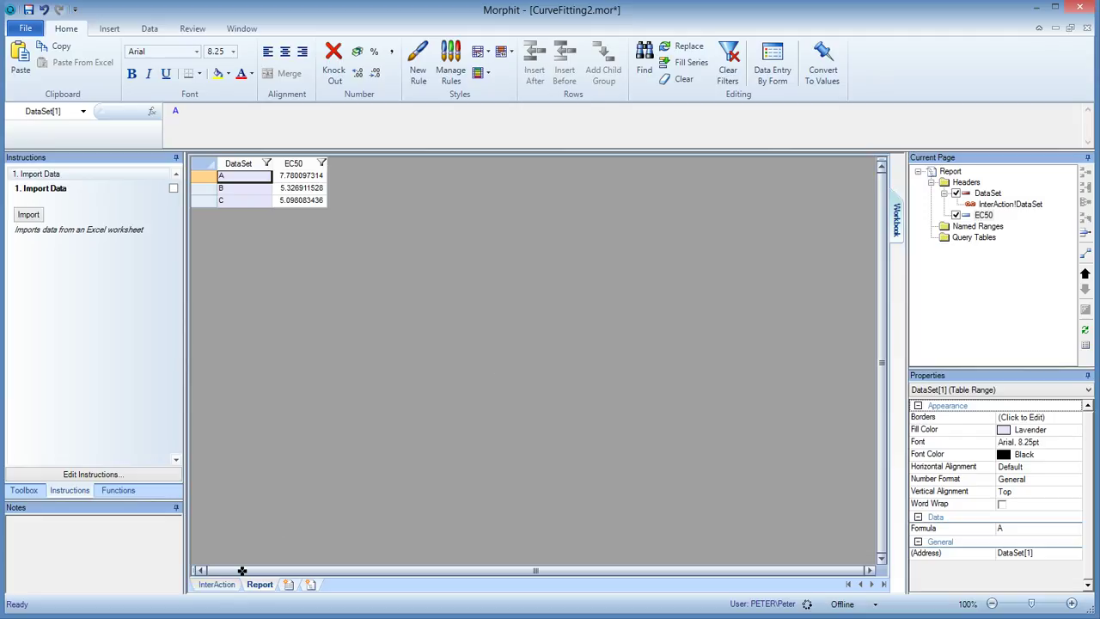
{"action": "left_click", "coordinate": [217, 584]}
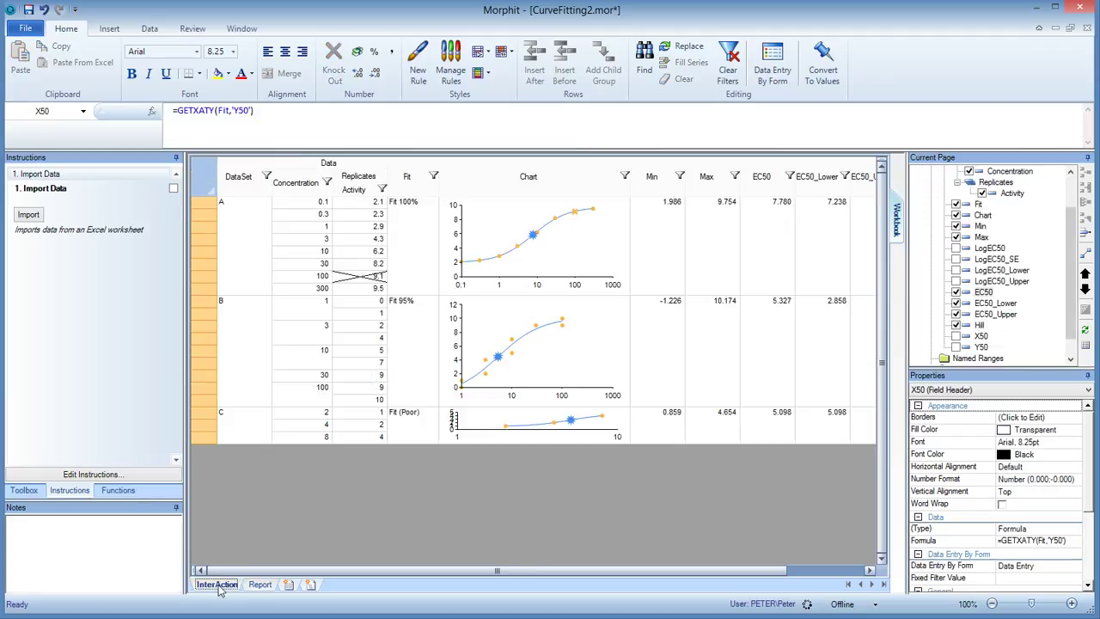
{"action": "left_click", "coordinate": [260, 585]}
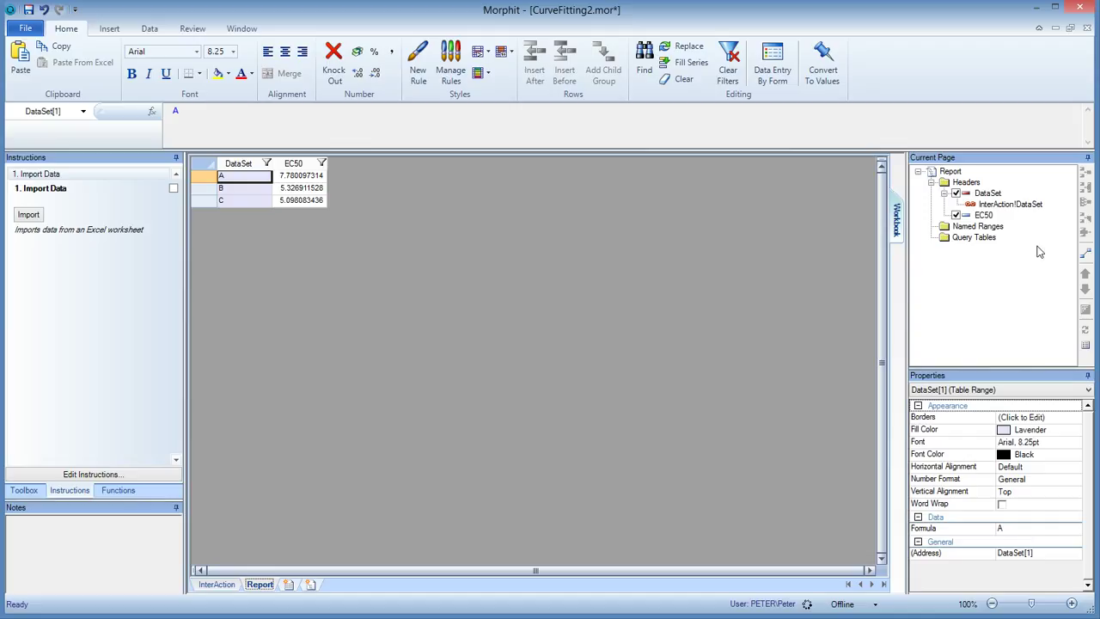
{"action": "right_click", "coordinate": [986, 216]}
Step: Insert two fields after EC50 named EC50_Lower and EC50_Upper
{"action": "left_click", "coordinate": [1031, 225]}
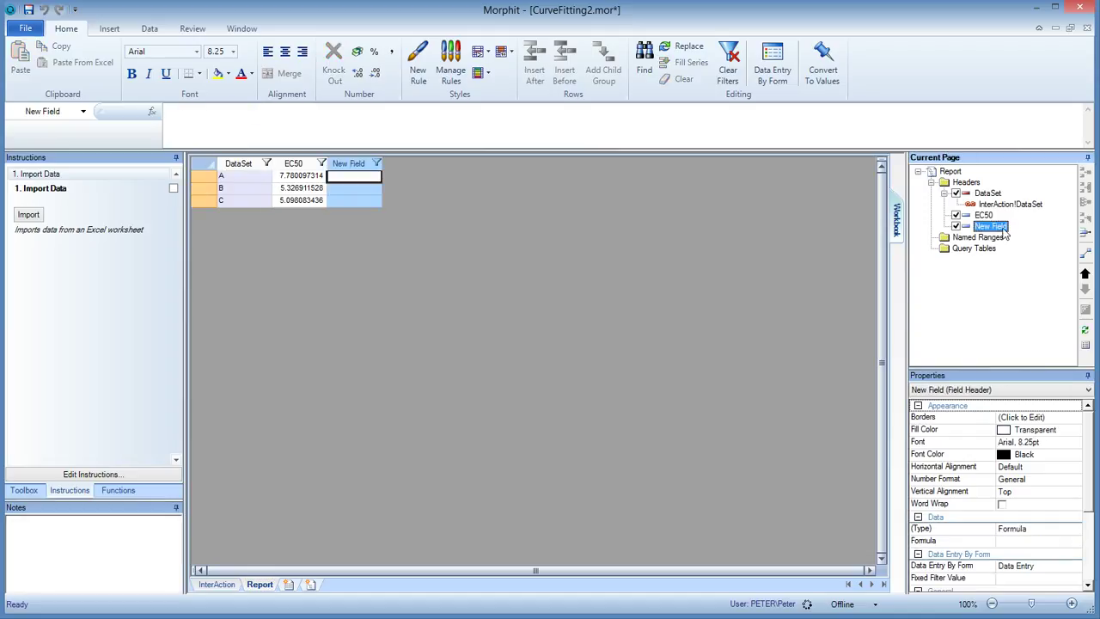
{"action": "type", "text": "EC"}
{"action": "type", "text": "50_Up"}
{"action": "key", "text": "Return"}
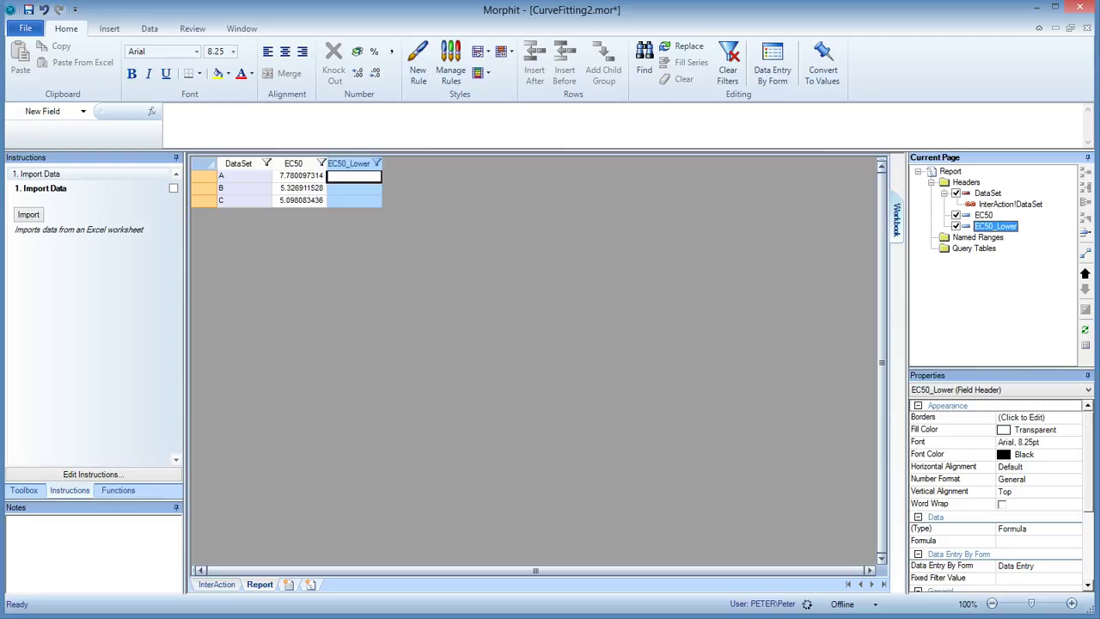
{"action": "right_click", "coordinate": [999, 227]}
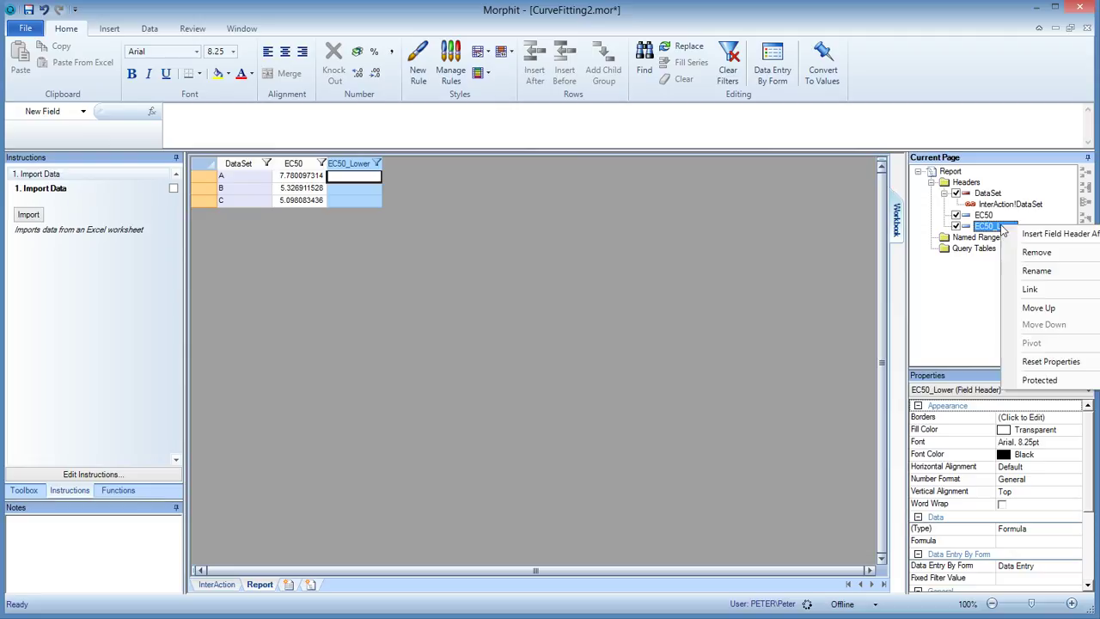
{"action": "left_click", "coordinate": [1047, 236]}
{"action": "type", "text": "EC50_Upper"}
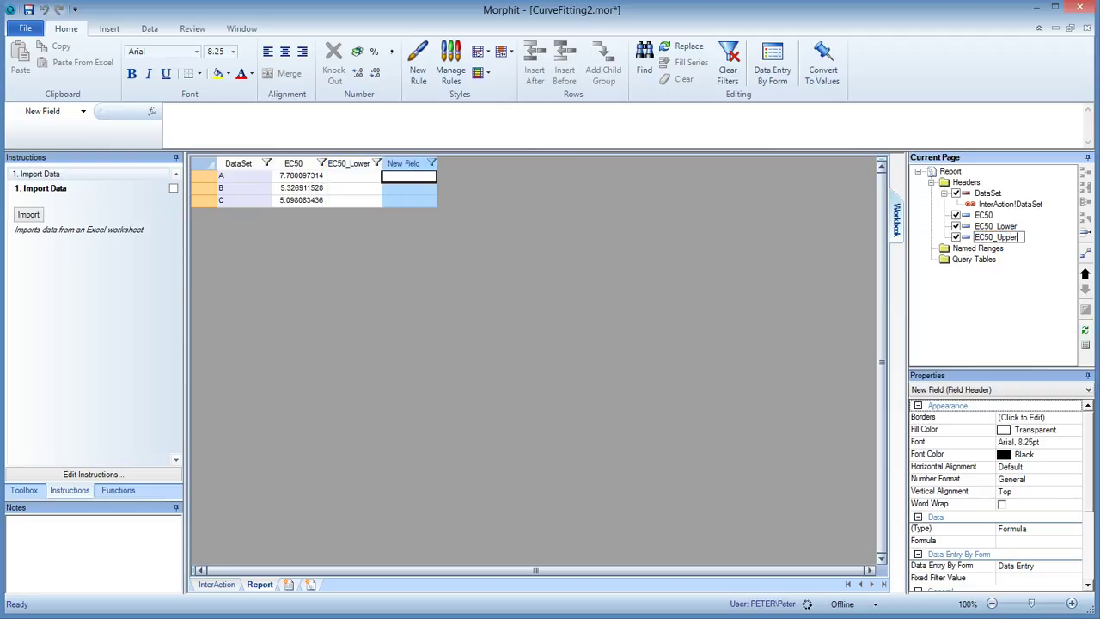
{"action": "key", "text": "Return"}
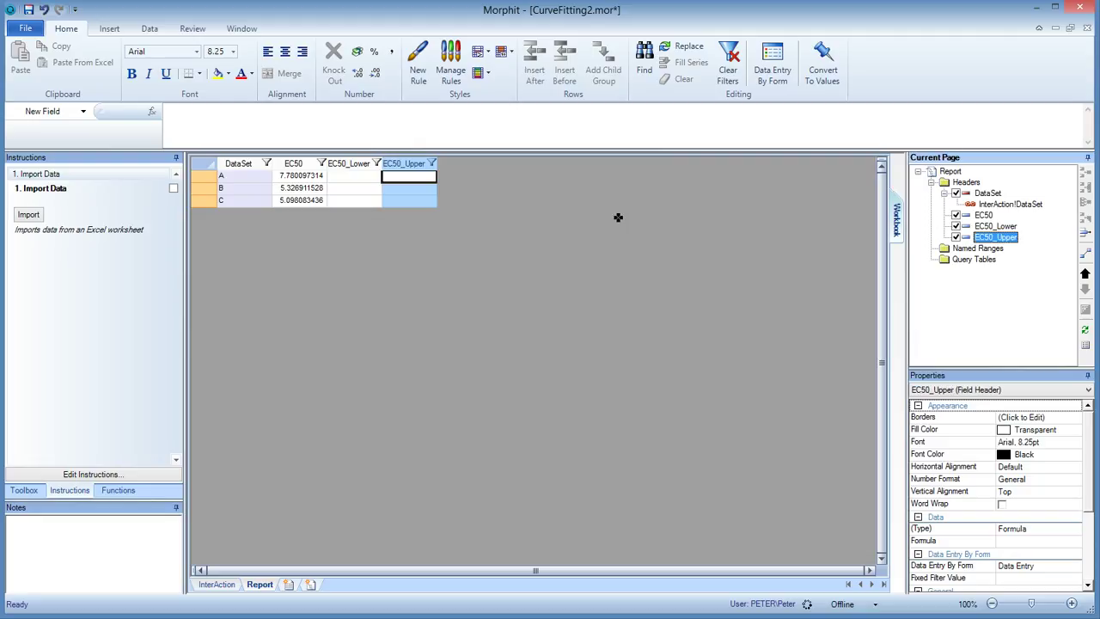
Step: Link EC50_Lower to InterAction with =InterAction!EC50_Lower
{"action": "left_click", "coordinate": [988, 227]}
{"action": "left_click", "coordinate": [438, 120]}
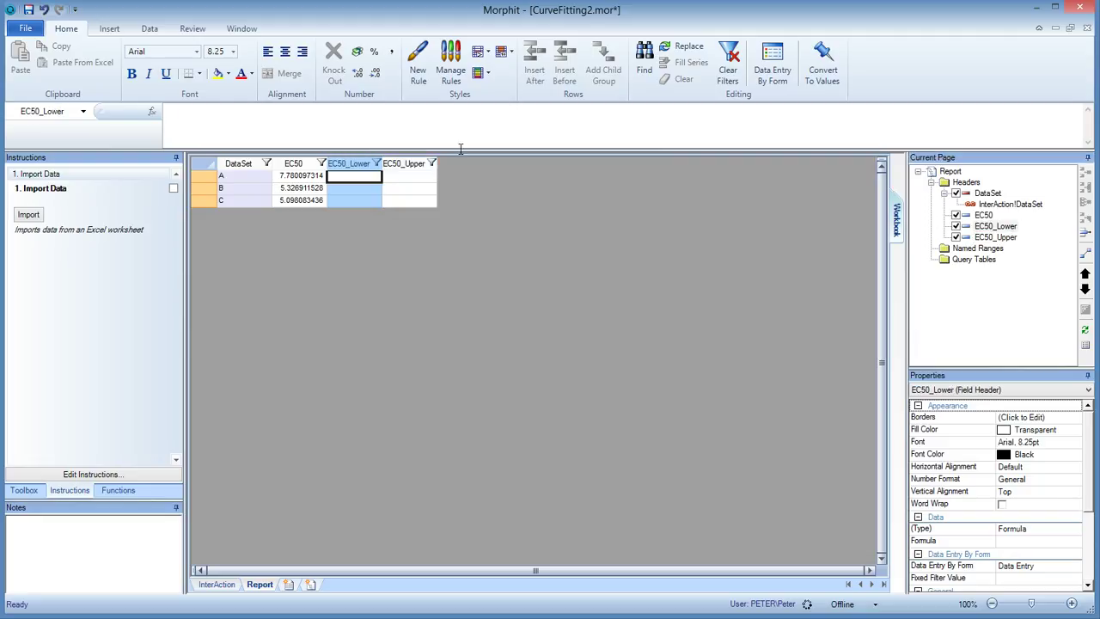
{"action": "type", "text": "="}
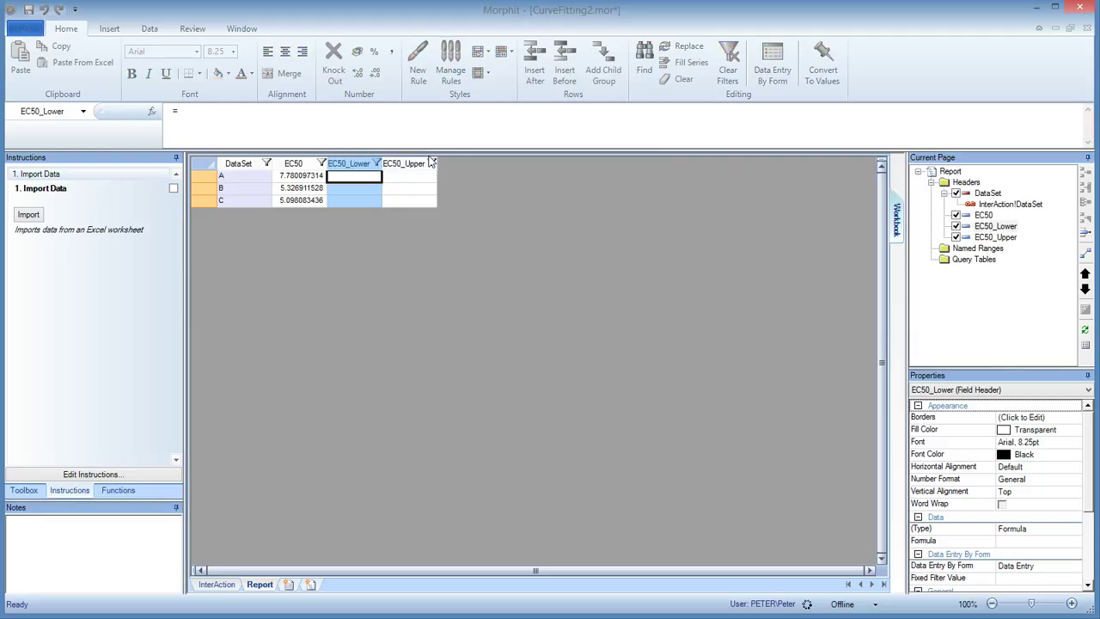
{"action": "left_click", "coordinate": [219, 585]}
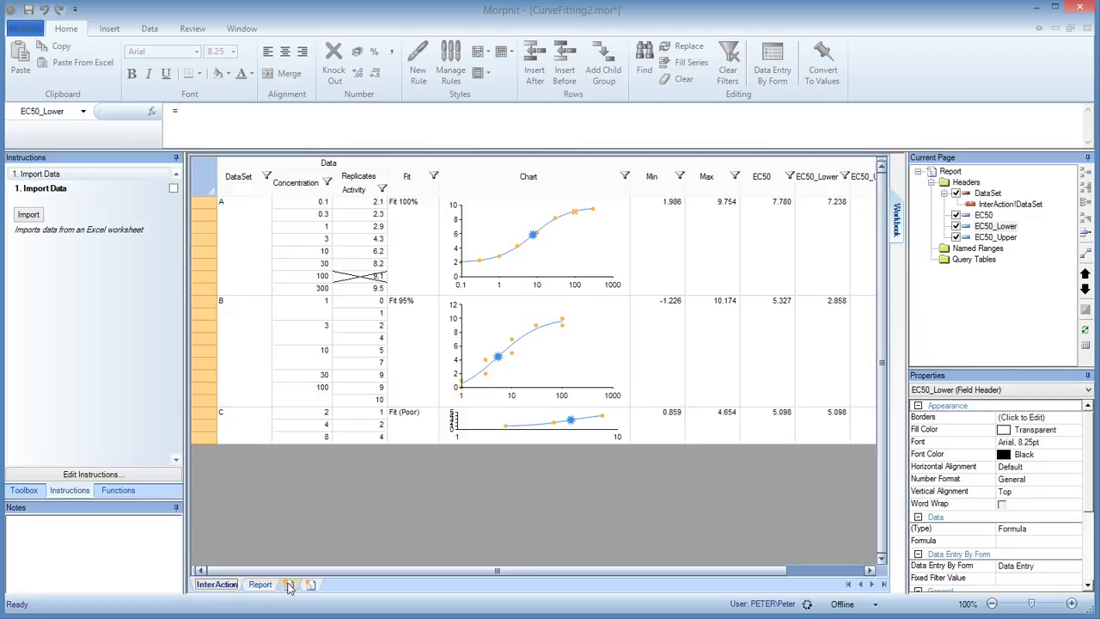
{"action": "left_click", "coordinate": [821, 181]}
{"action": "key", "text": "Return"}
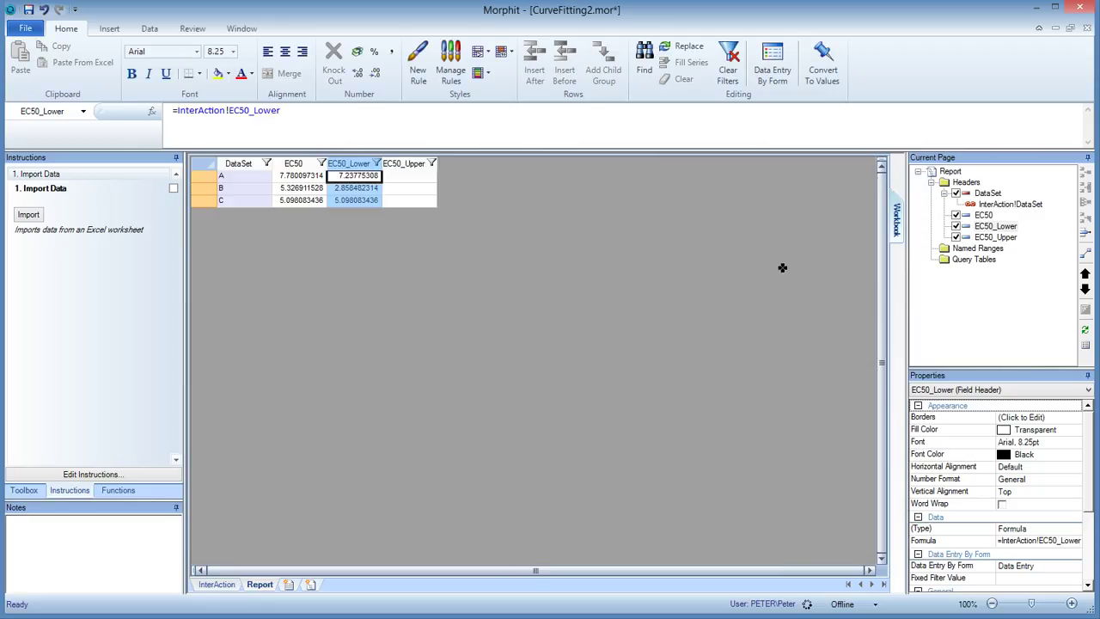
Step: Link EC50_Upper with =InterAction!EC50_Upper and select the three EC50 columns
{"action": "left_click", "coordinate": [421, 164]}
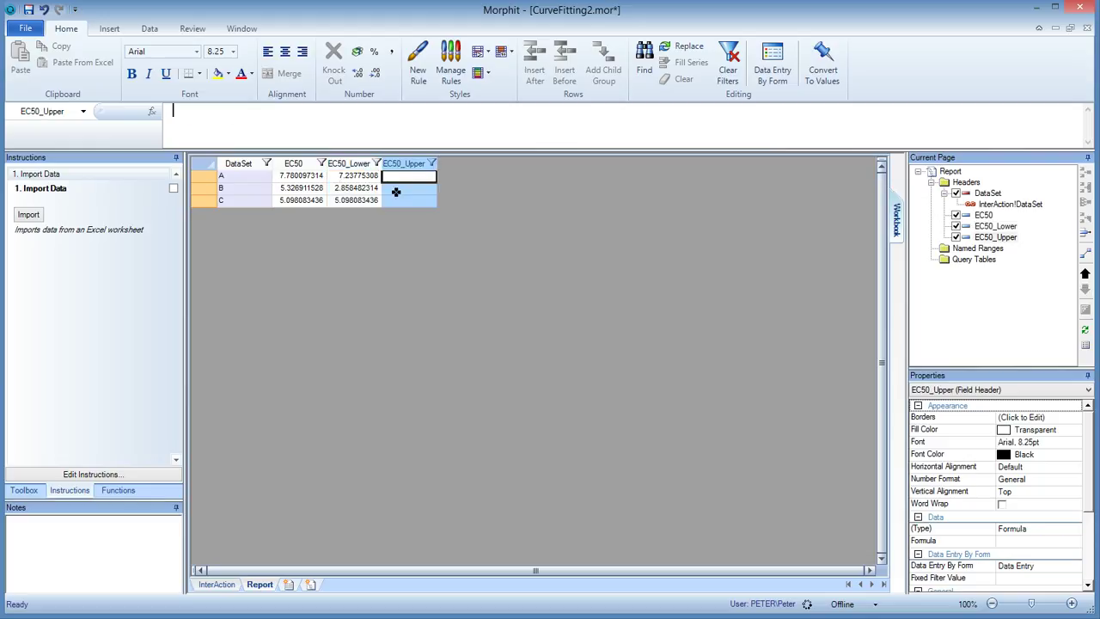
{"action": "type", "text": "="}
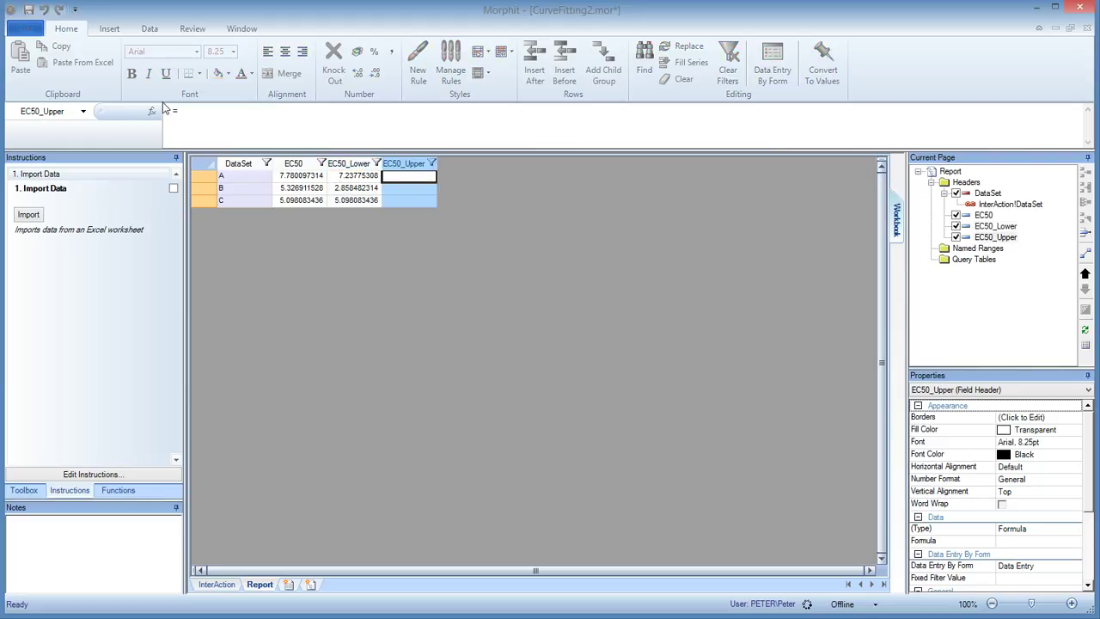
{"action": "left_click", "coordinate": [216, 584]}
{"action": "left_click", "coordinate": [868, 192]}
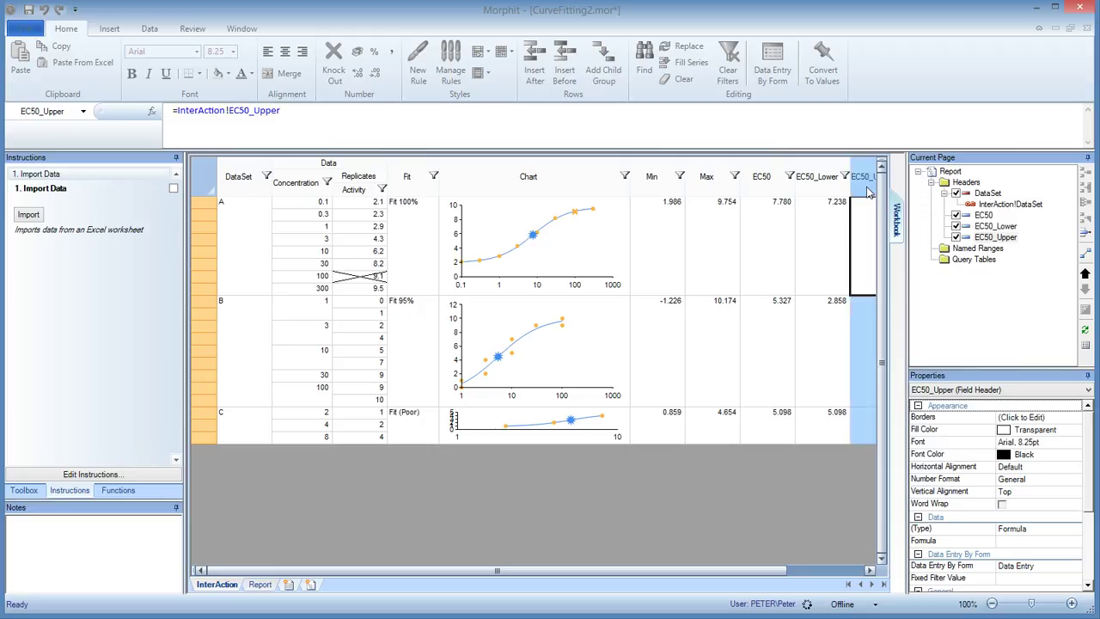
{"action": "key", "text": "Return"}
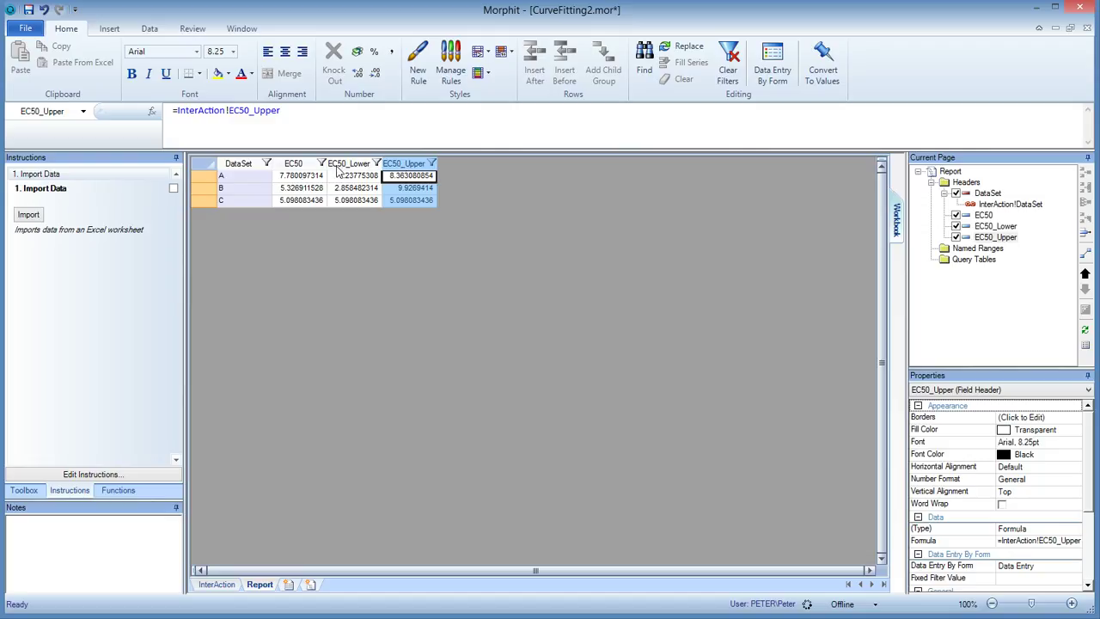
{"action": "left_click_drag", "start_coordinate": [307, 169], "coordinate": [405, 168]}
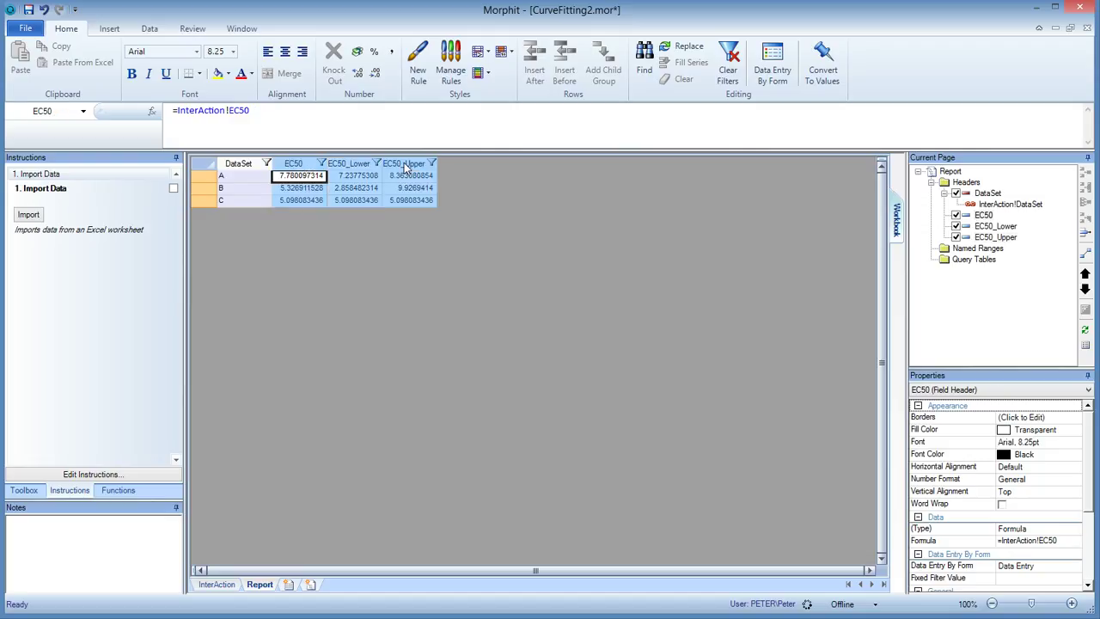
Step: Apply the 0.000 format so the Report shows 7.780, 7.238 and 8.363 for A
{"action": "left_click", "coordinate": [358, 74]}
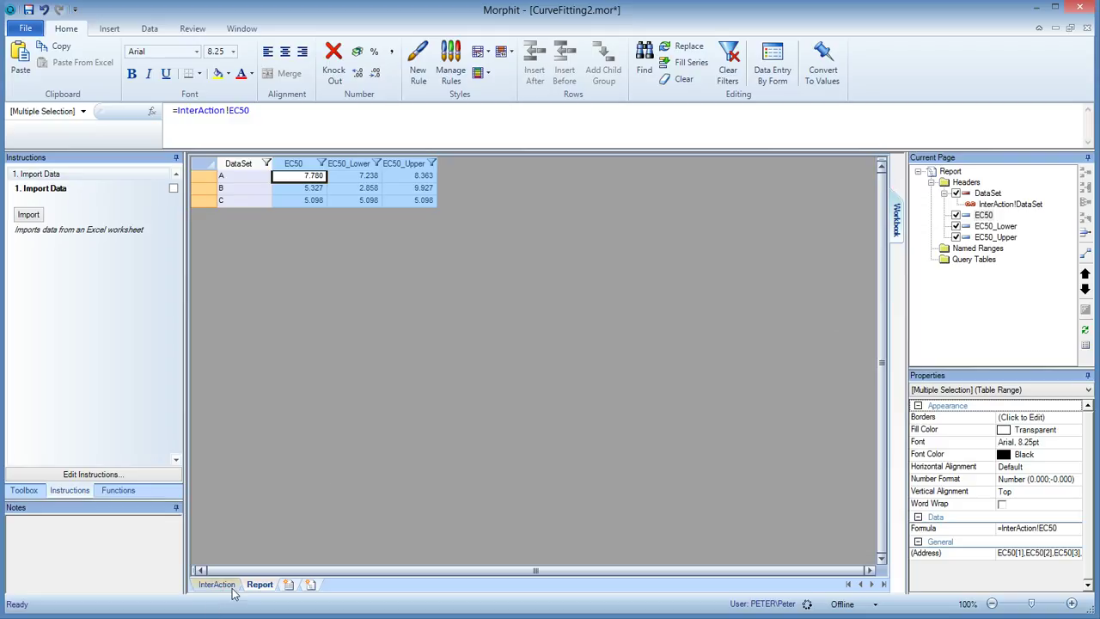
Step: Nest the report's existing columns under a New Group header
{"action": "left_click", "coordinate": [974, 185]}
{"action": "right_click", "coordinate": [969, 182]}
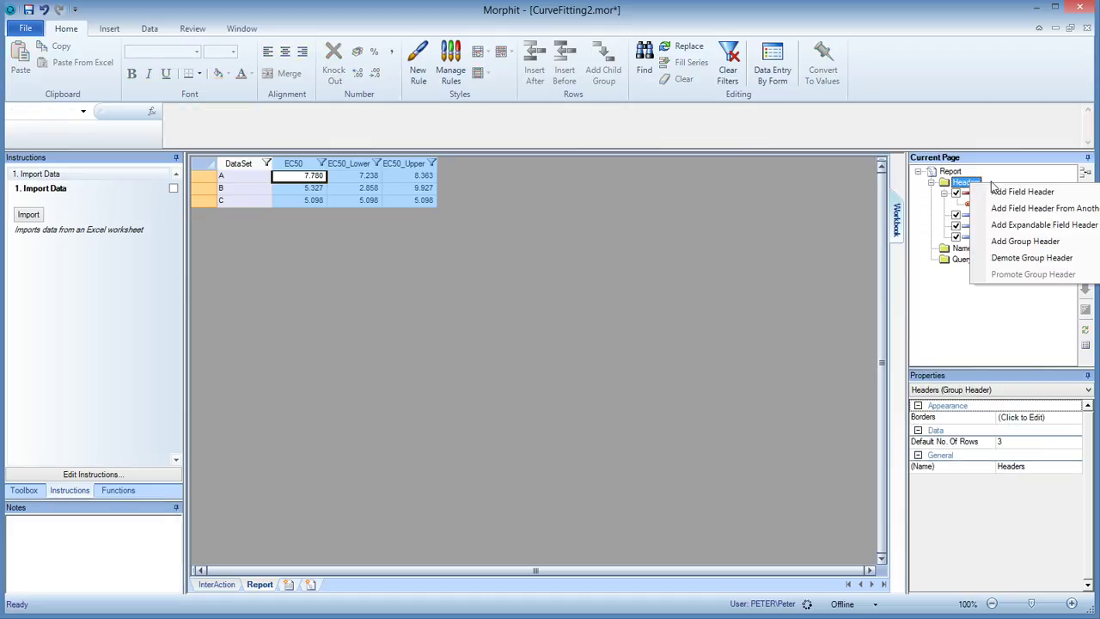
{"action": "left_click", "coordinate": [1039, 260]}
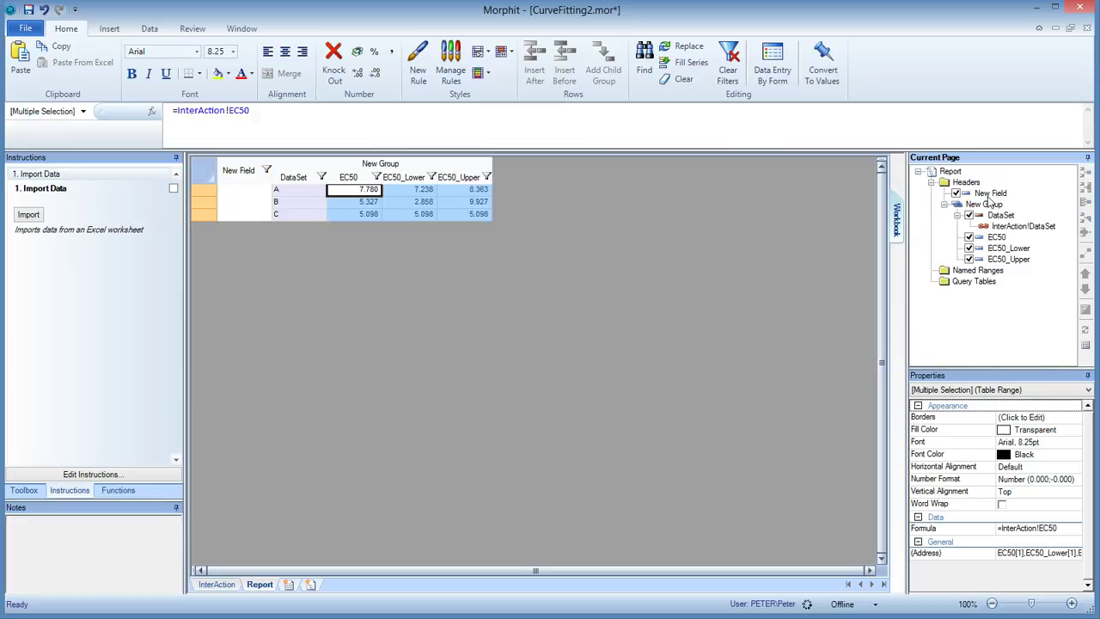
Step: Select the empty New Field column and choose the Chart tool from the Toolbox
{"action": "left_click", "coordinate": [990, 193]}
{"action": "left_click", "coordinate": [258, 210]}
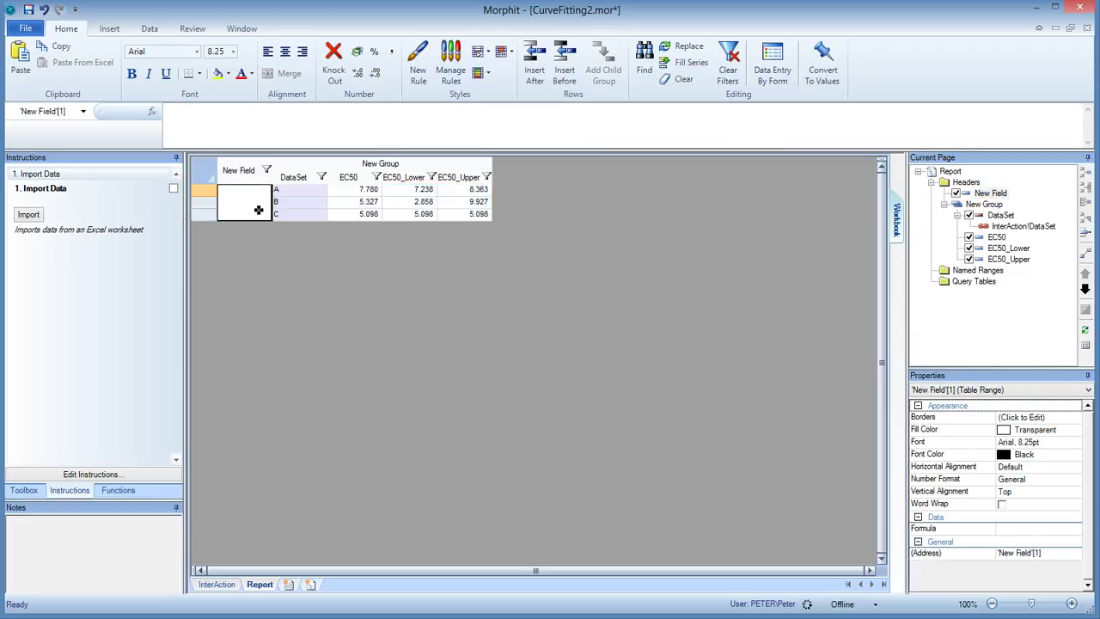
{"action": "left_click", "coordinate": [248, 177]}
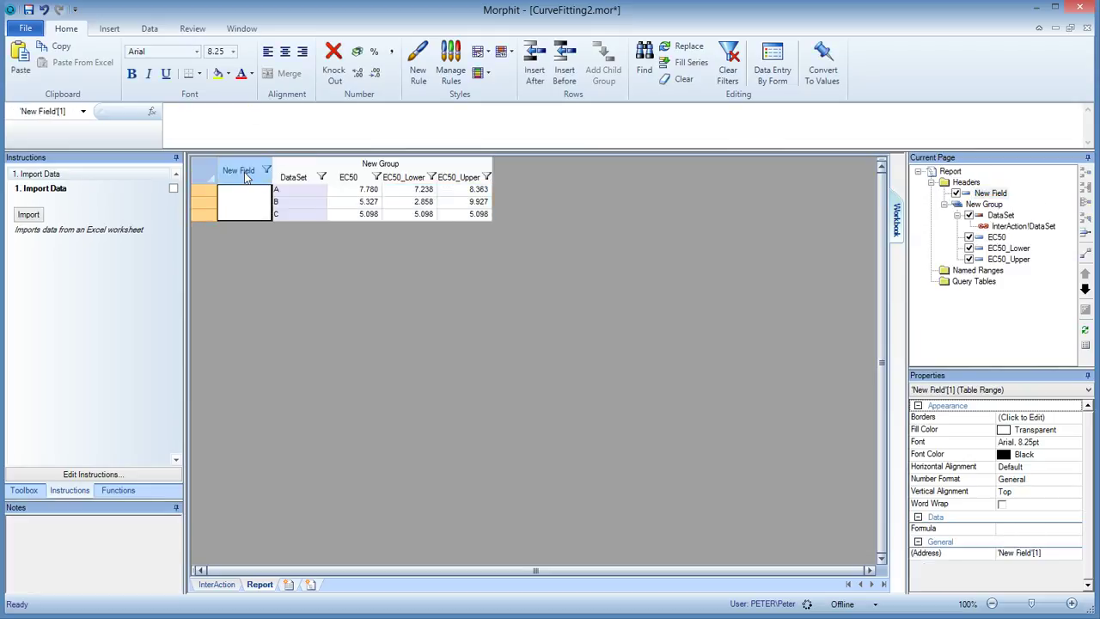
{"action": "left_click", "coordinate": [26, 490]}
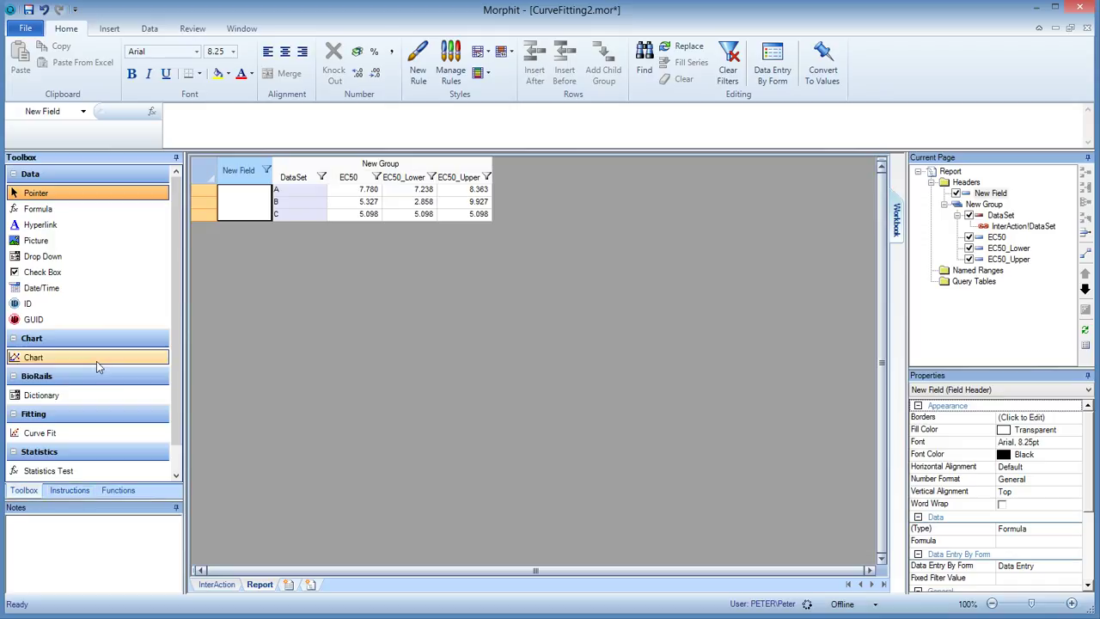
{"action": "left_click", "coordinate": [43, 357]}
Step: Insert a column chart in New Field plotting DataSet as X values and EC50 as Y values
{"action": "left_click", "coordinate": [258, 189]}
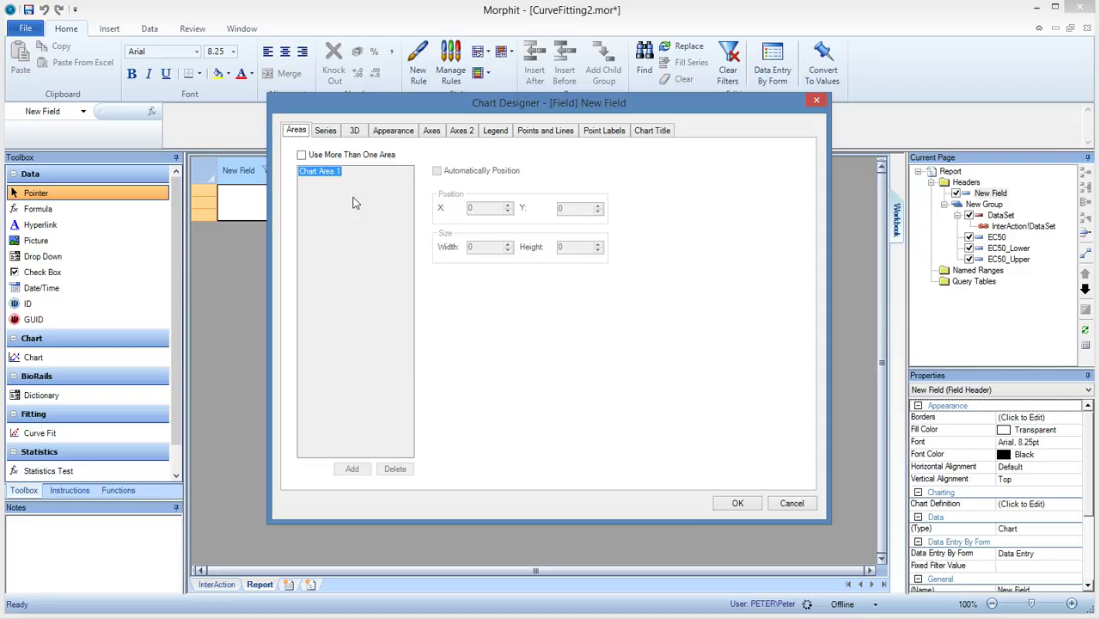
{"action": "left_click", "coordinate": [327, 133]}
{"action": "left_click", "coordinate": [530, 176]}
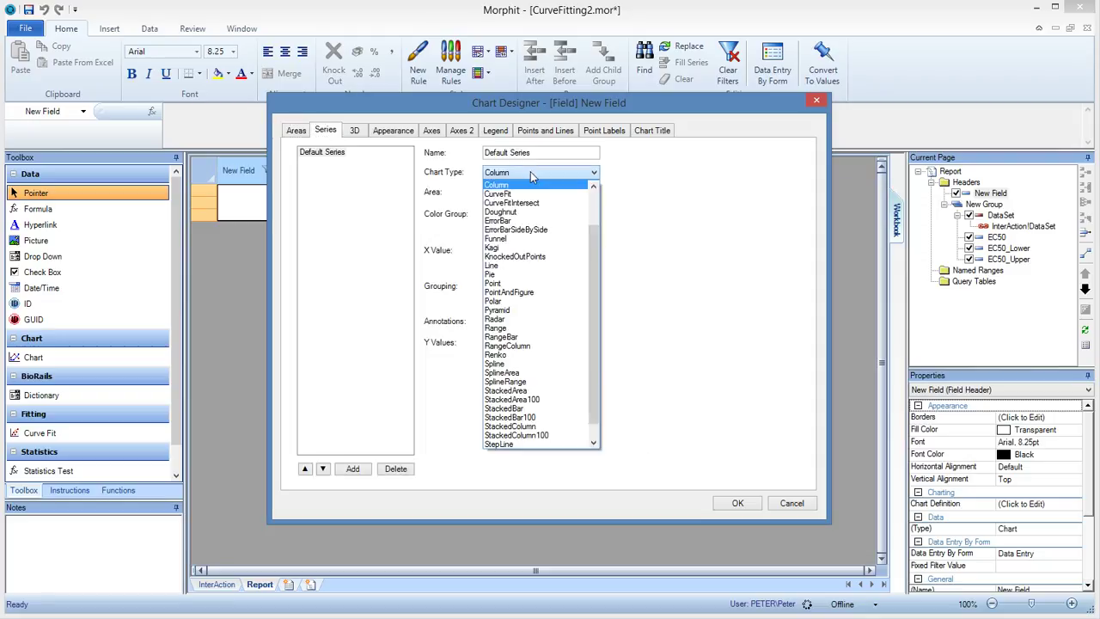
{"action": "left_click", "coordinate": [532, 175]}
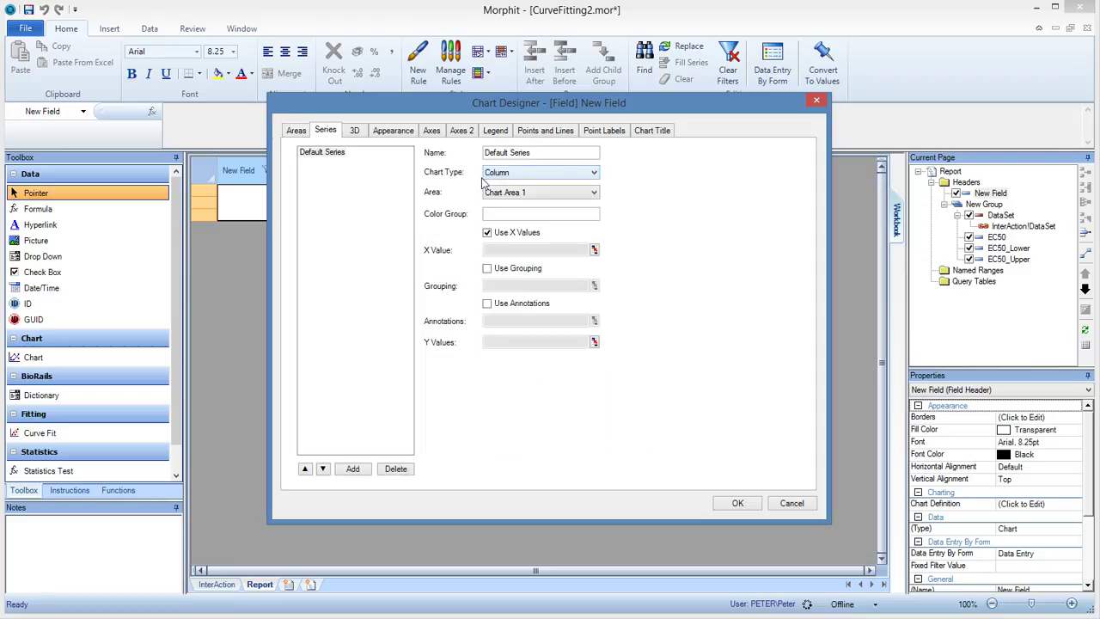
{"action": "left_click", "coordinate": [594, 249]}
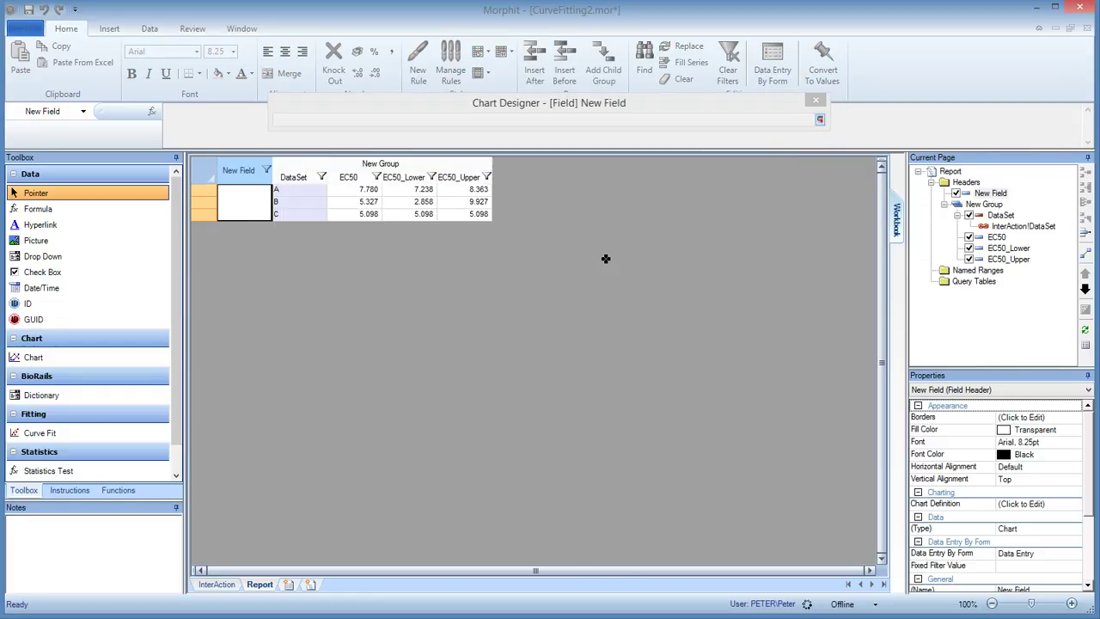
{"action": "left_click", "coordinate": [300, 178]}
{"action": "key", "text": "Return"}
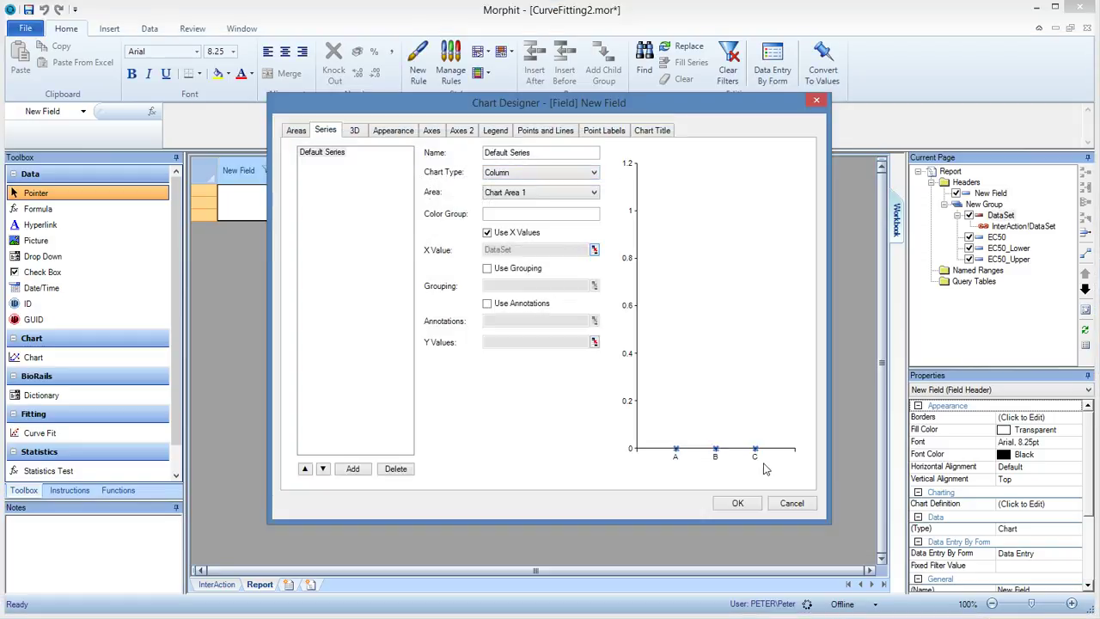
{"action": "left_click", "coordinate": [594, 342]}
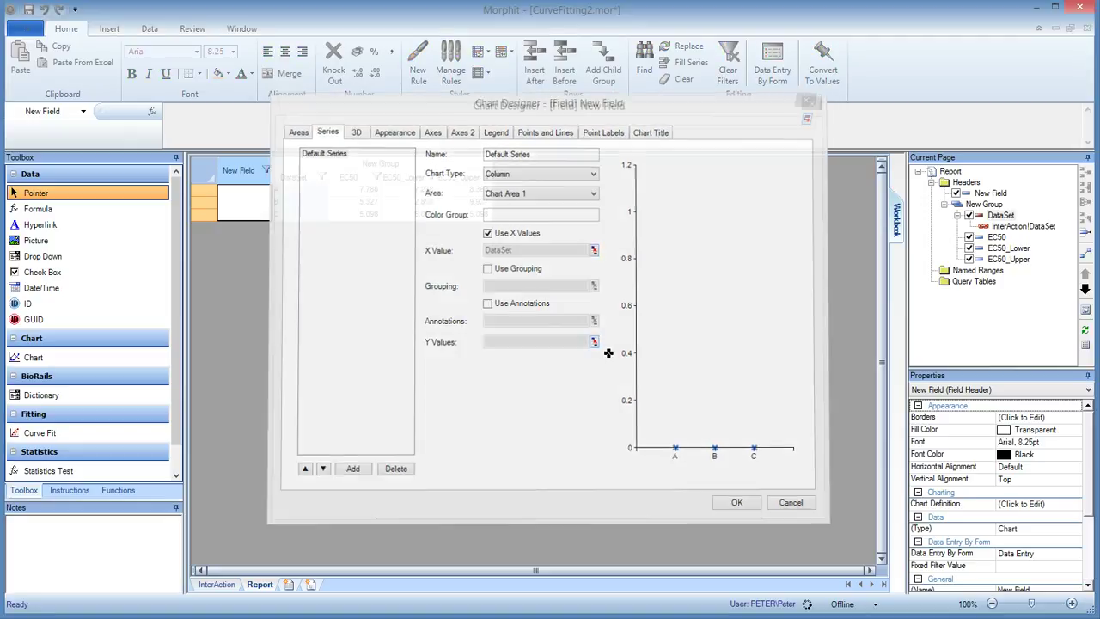
{"action": "left_click", "coordinate": [360, 182]}
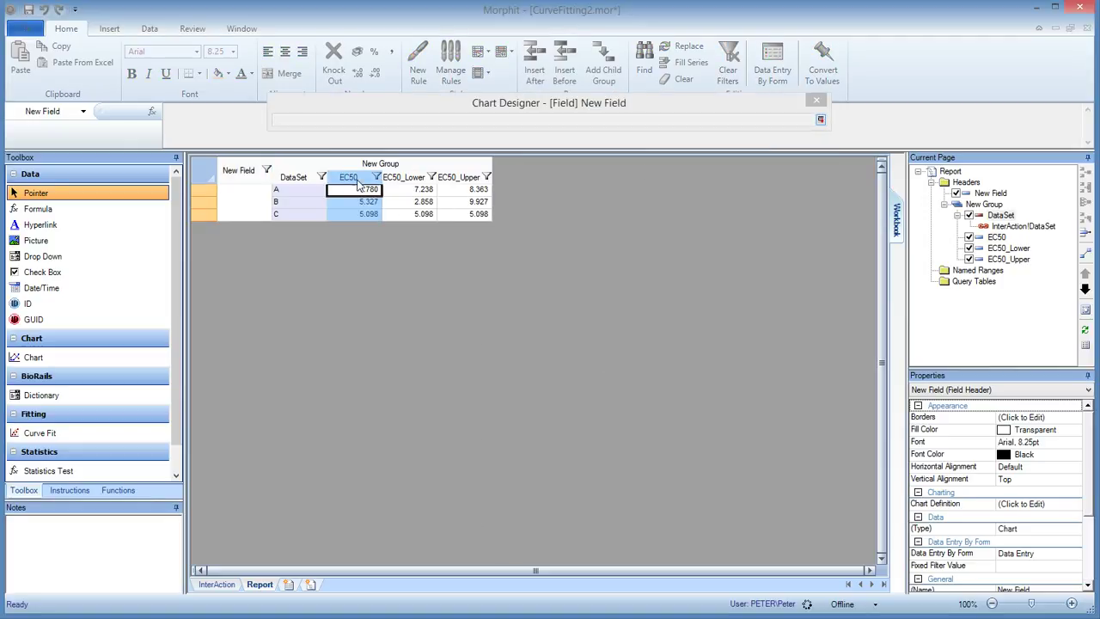
{"action": "left_click", "coordinate": [821, 119]}
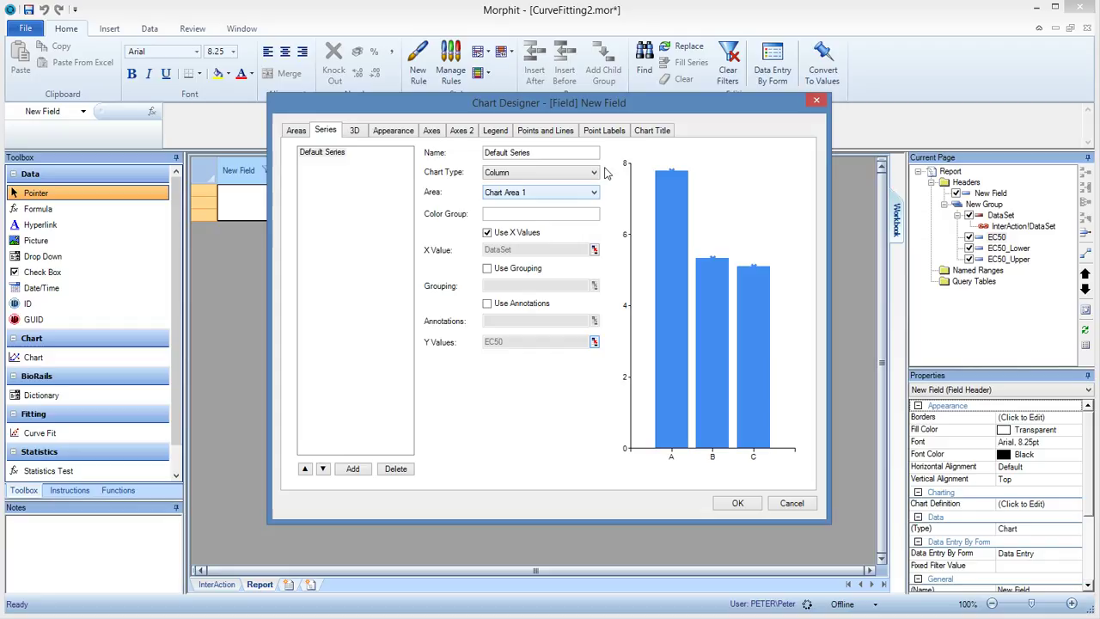
Step: Set the bar series Marker Style to None and confirm the chart settings
{"action": "left_click", "coordinate": [554, 135]}
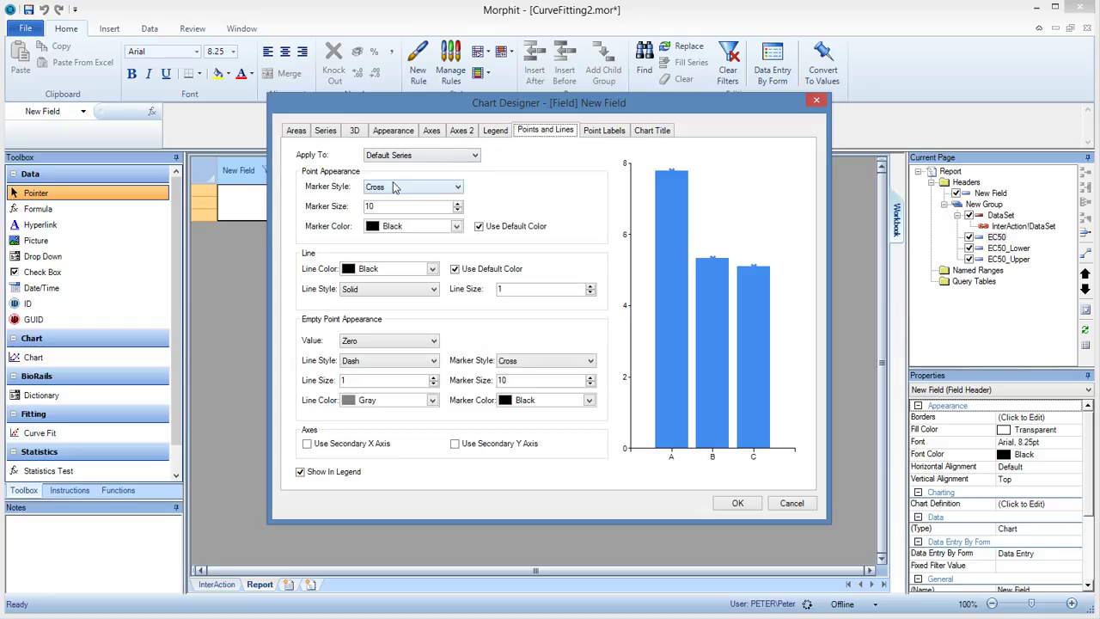
{"action": "left_click", "coordinate": [396, 186]}
{"action": "left_click", "coordinate": [393, 200]}
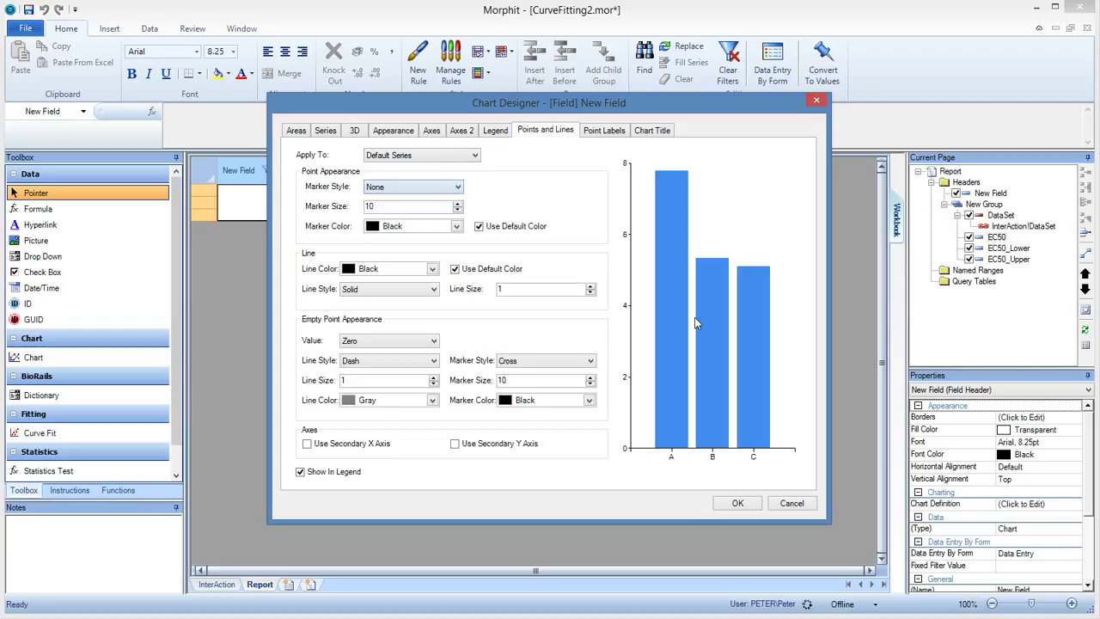
{"action": "left_click", "coordinate": [737, 503]}
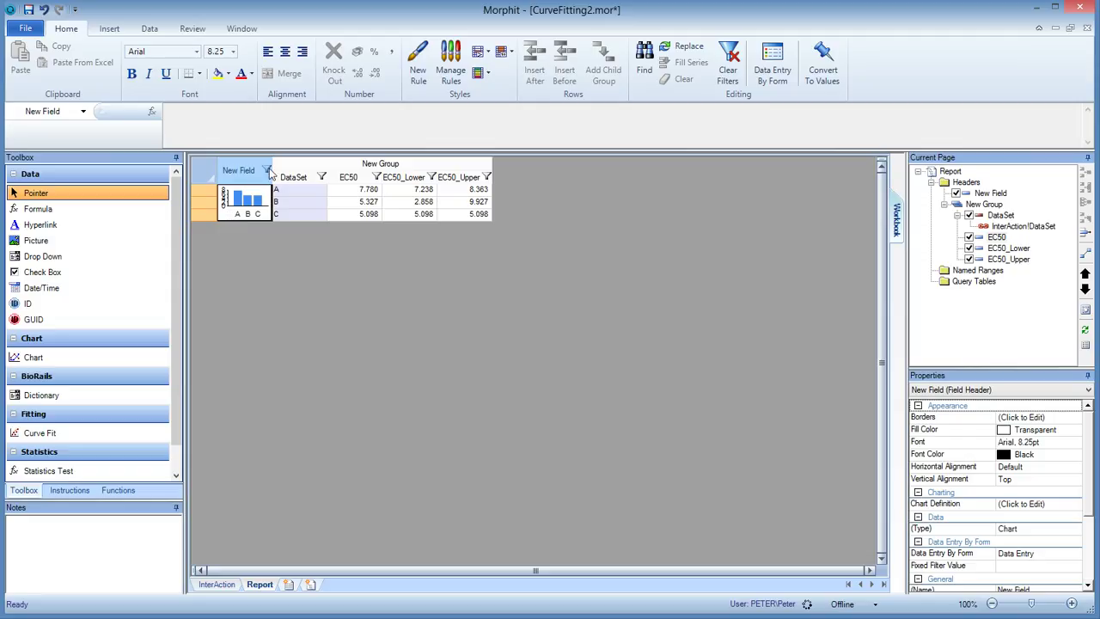
Step: Enlarge the chart by widening the New Field column and heightening the row, then reopen its settings
{"action": "left_click_drag", "start_coordinate": [271, 171], "coordinate": [376, 171]}
{"action": "left_click_drag", "start_coordinate": [210, 218], "coordinate": [218, 366]}
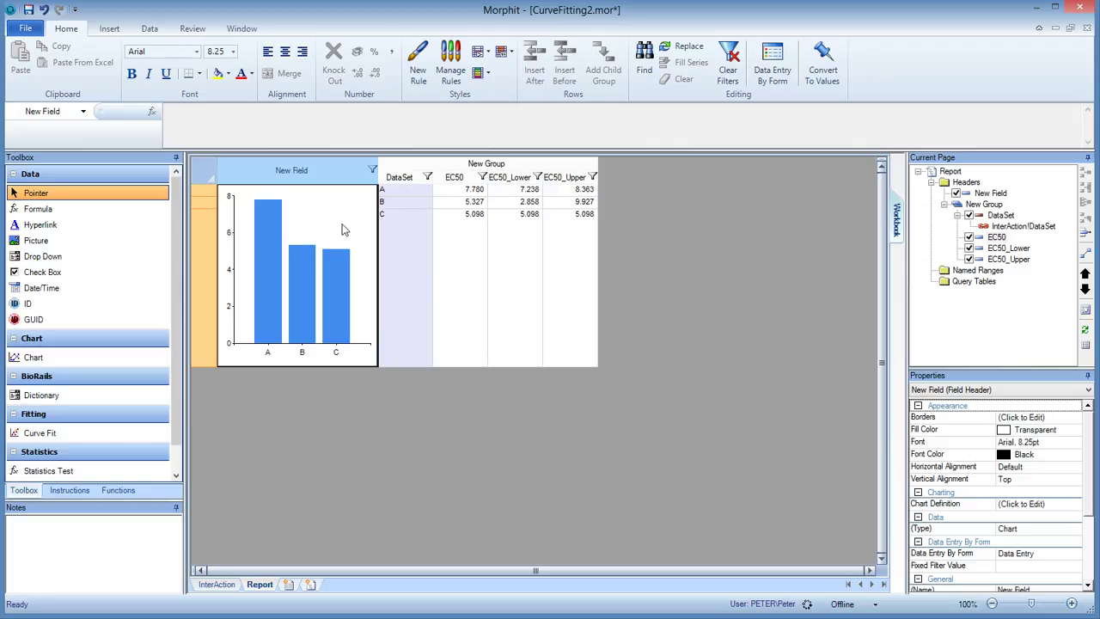
{"action": "double_click", "coordinate": [318, 173]}
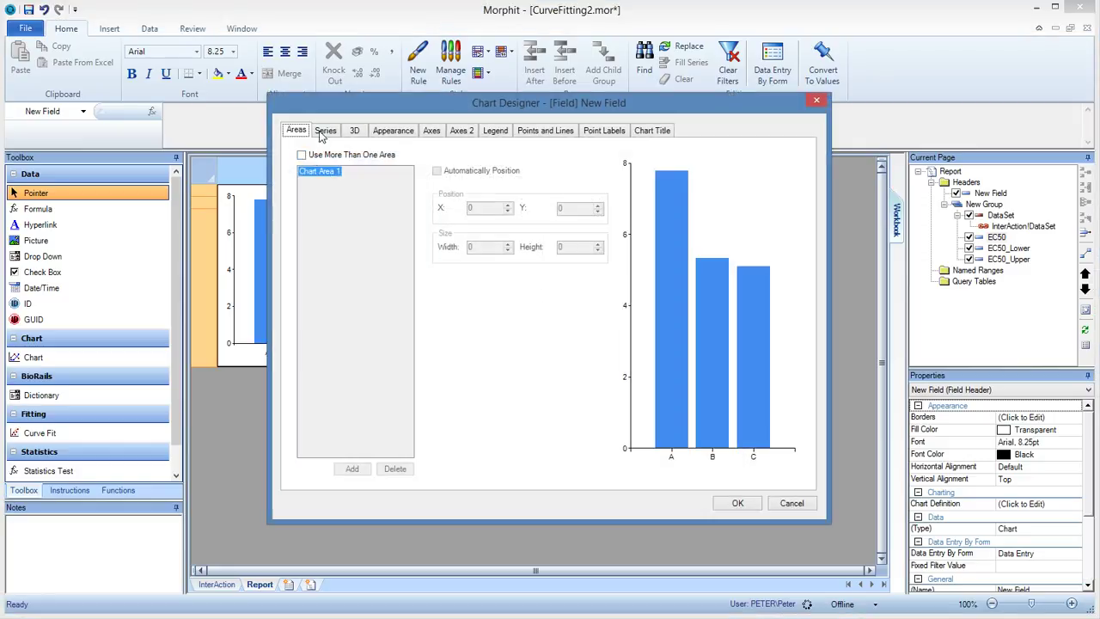
Step: Add a second series named Spread with chart type ErrorBar
{"action": "left_click", "coordinate": [325, 131]}
{"action": "left_click", "coordinate": [353, 469]}
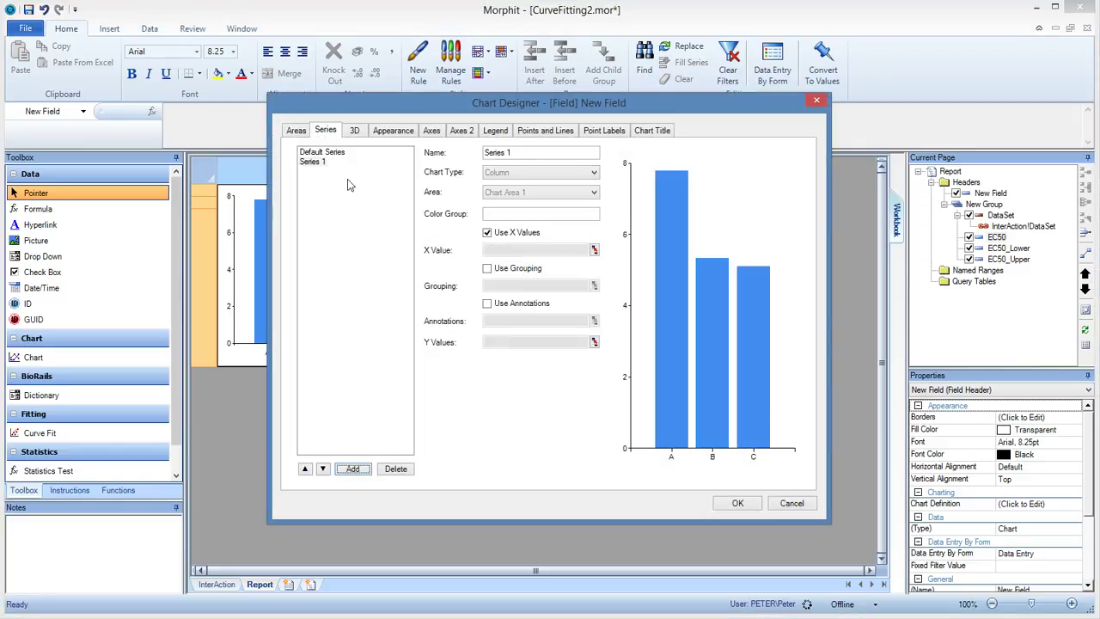
{"action": "left_click", "coordinate": [527, 156]}
{"action": "type", "text": "Spread"}
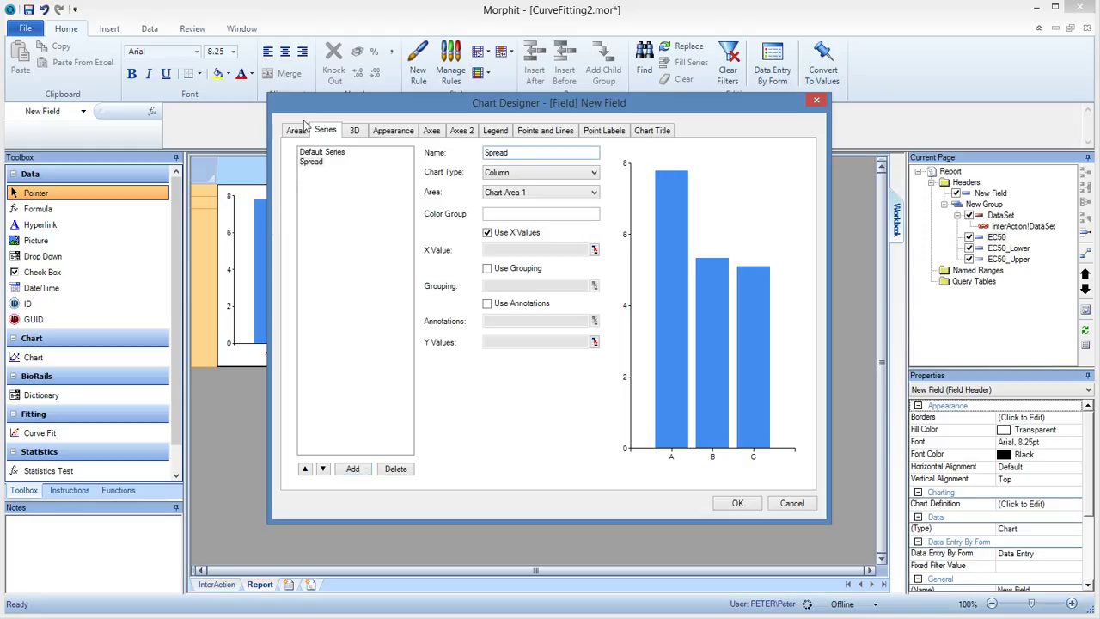
{"action": "left_click", "coordinate": [530, 173]}
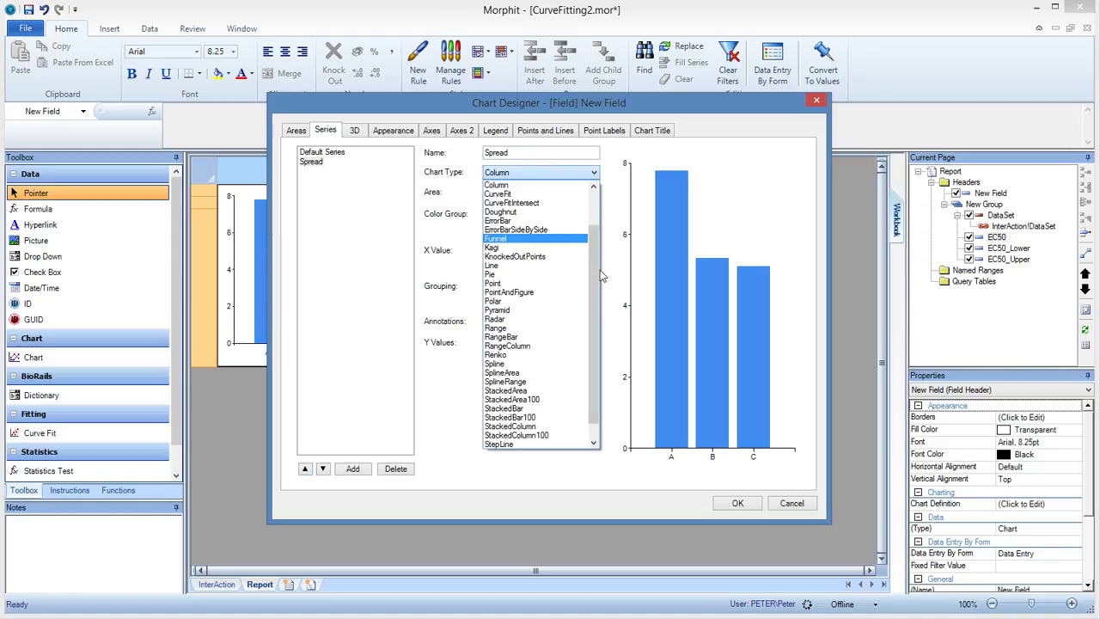
{"action": "left_click", "coordinate": [519, 222]}
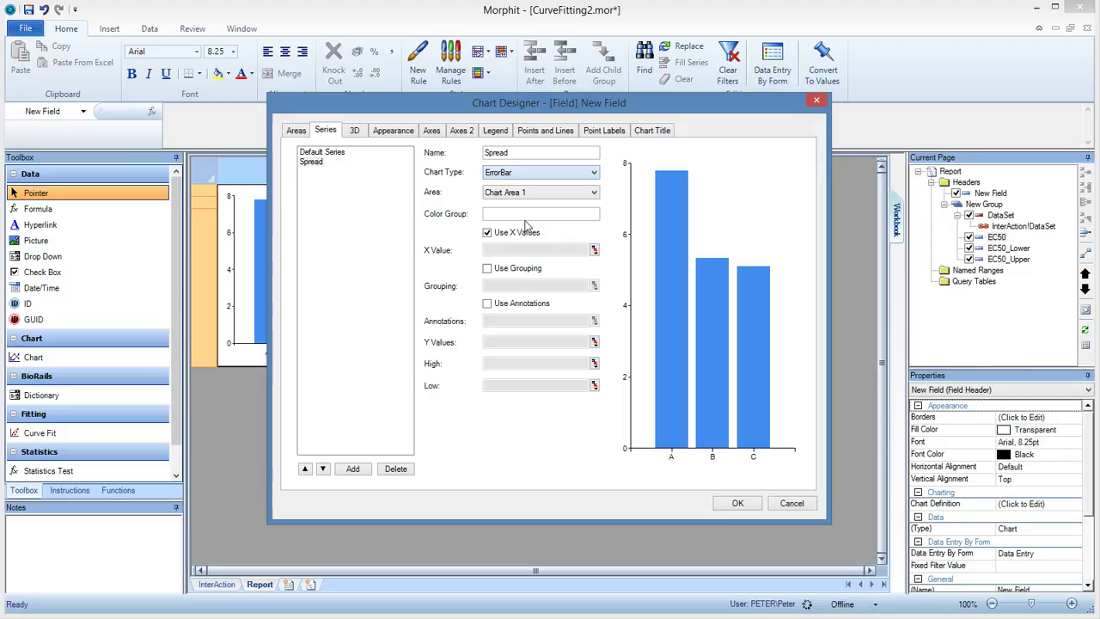
Step: Set Spread's Y Values to EC50, High to EC50_Upper and Low to EC50_Lower
{"action": "left_click", "coordinate": [593, 342]}
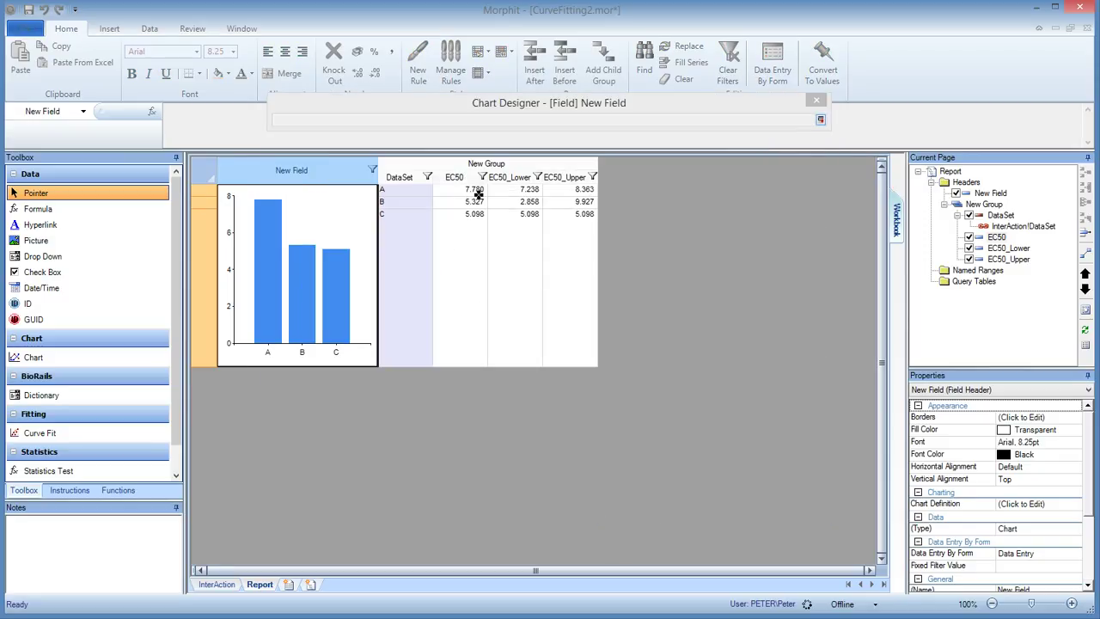
{"action": "left_click", "coordinate": [469, 181]}
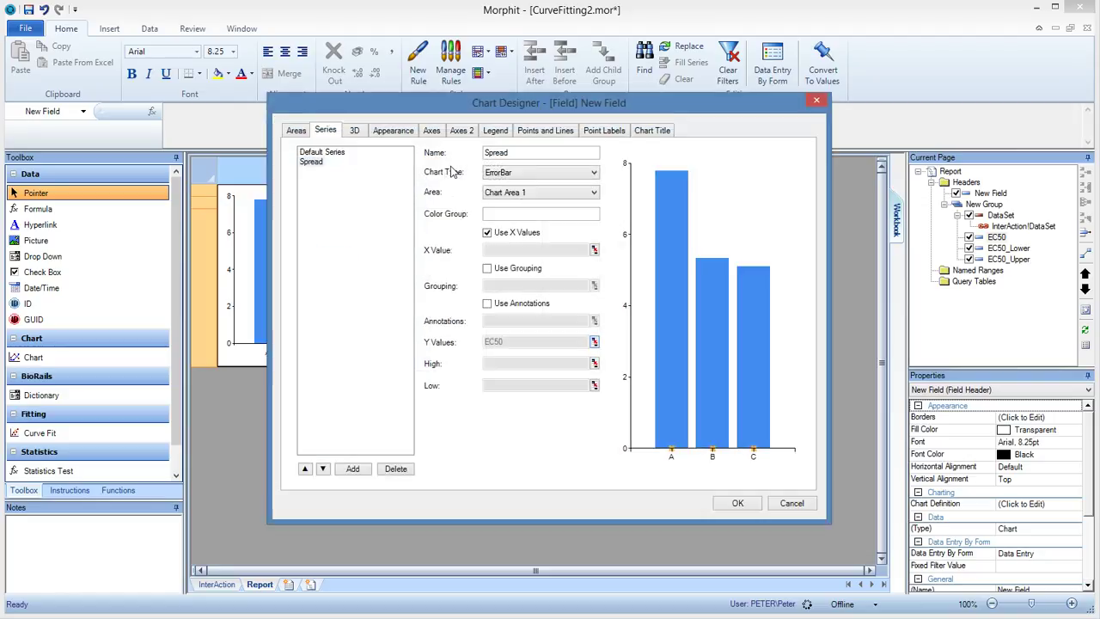
{"action": "left_click", "coordinate": [594, 364]}
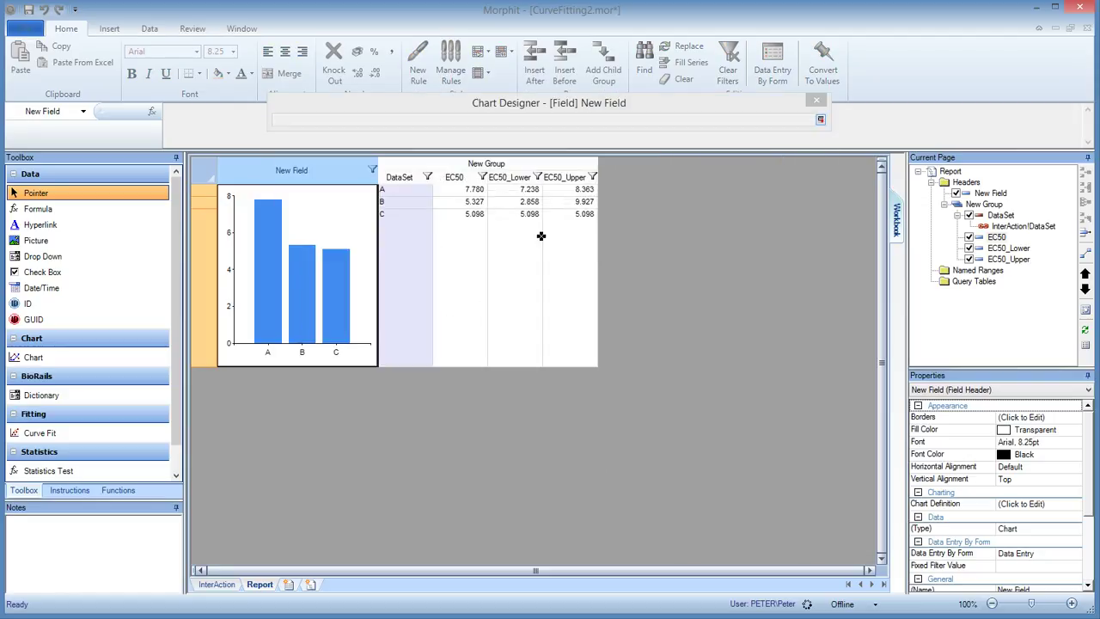
{"action": "left_click", "coordinate": [571, 178]}
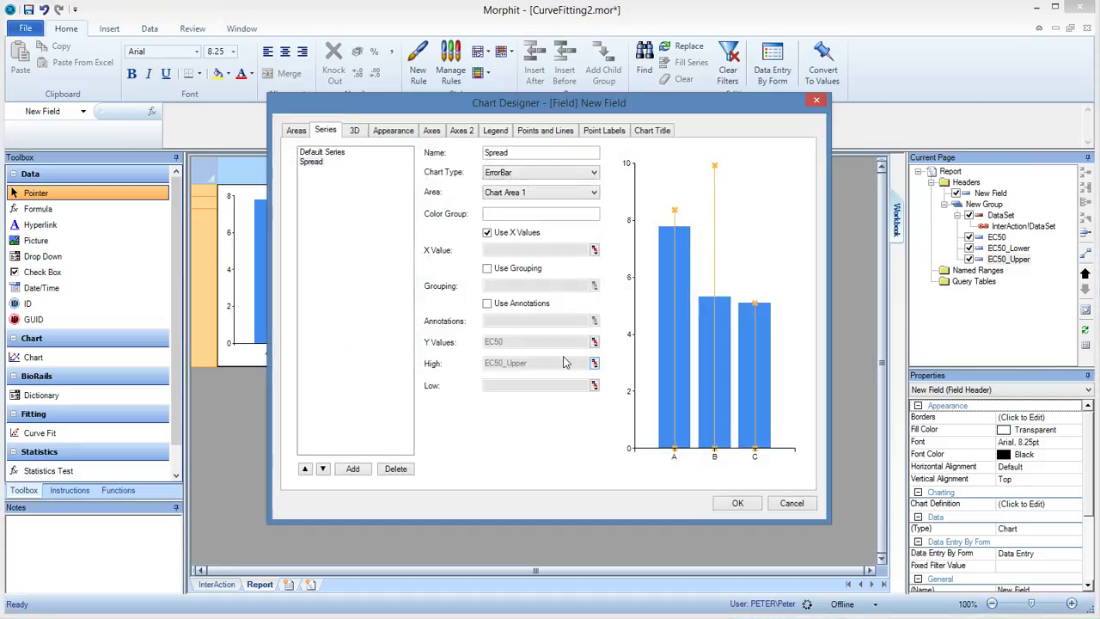
{"action": "left_click", "coordinate": [594, 384]}
{"action": "left_click", "coordinate": [507, 177]}
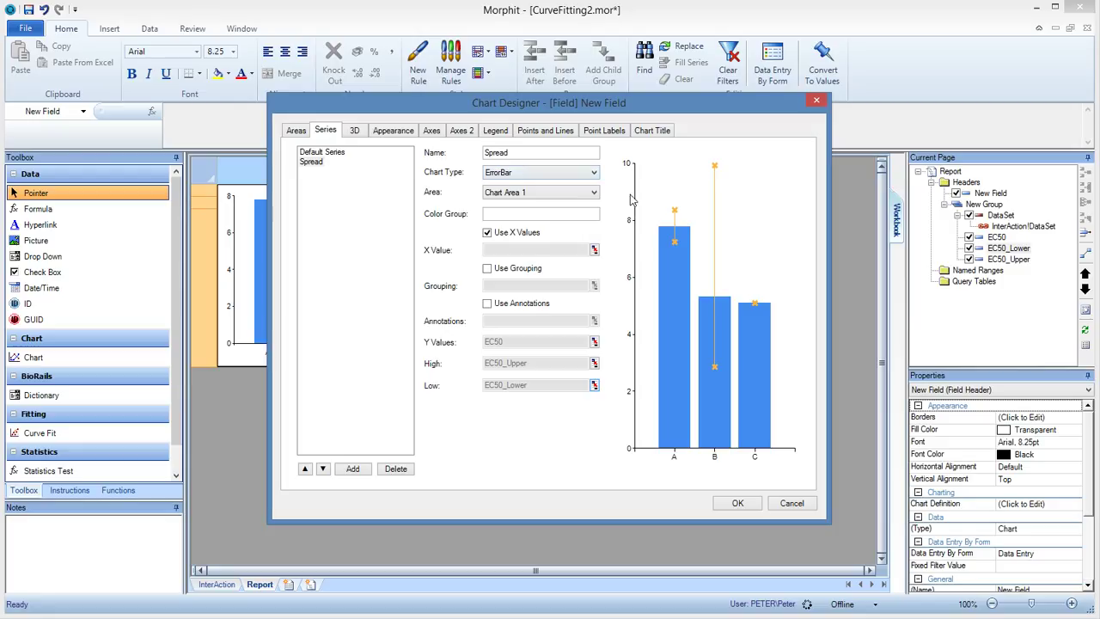
Step: Set Spread's Marker Style to None and apply the error-bar series
{"action": "left_click", "coordinate": [550, 131]}
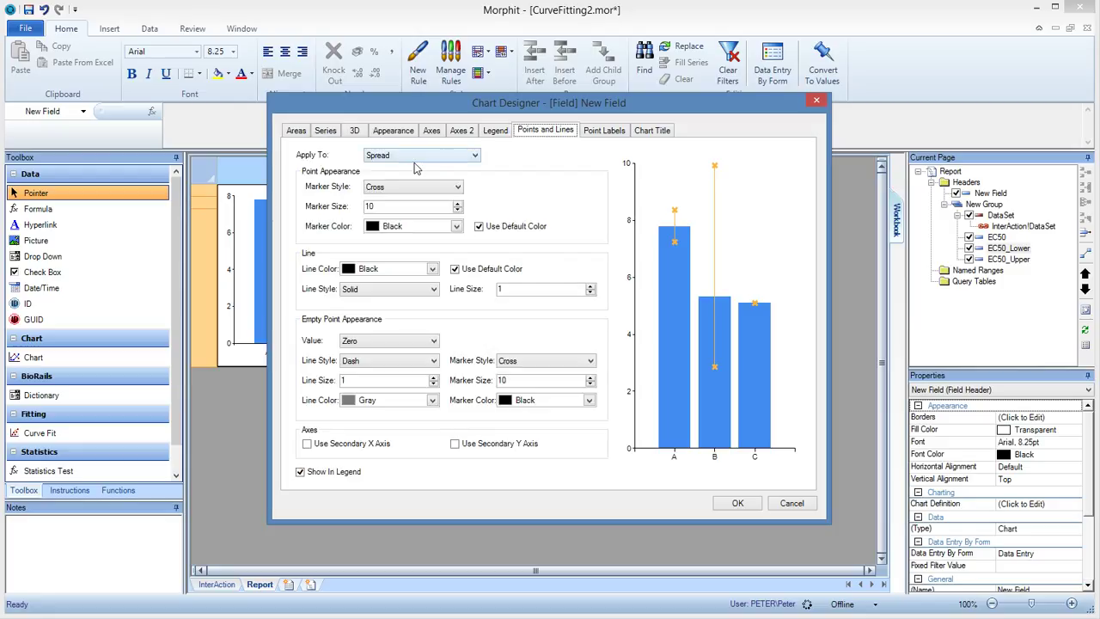
{"action": "left_click", "coordinate": [456, 188]}
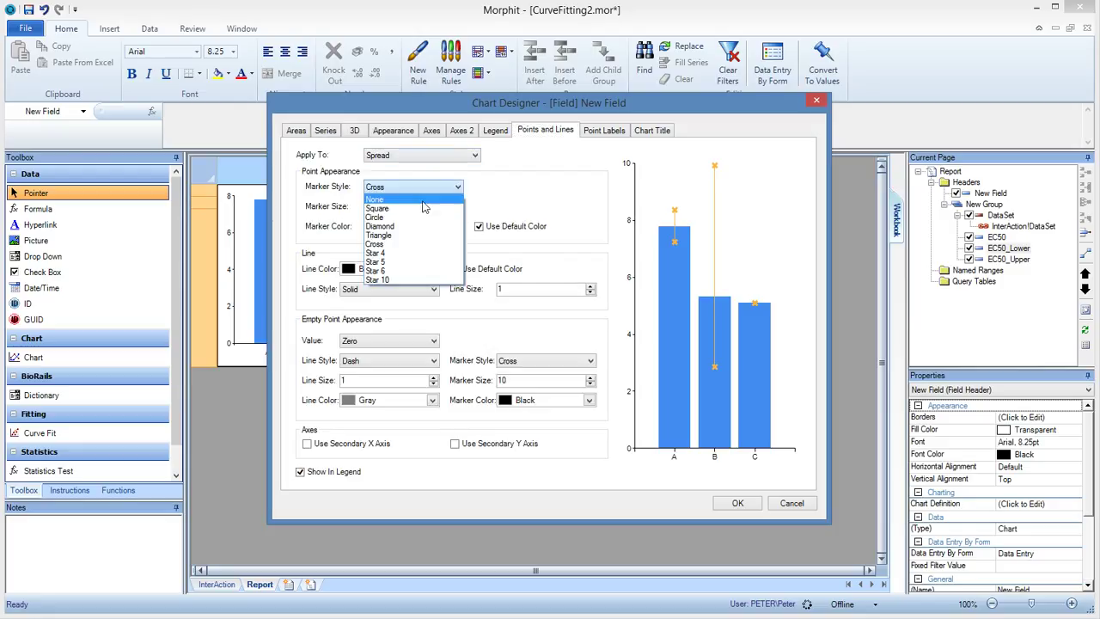
{"action": "left_click", "coordinate": [456, 269]}
{"action": "left_click", "coordinate": [741, 507]}
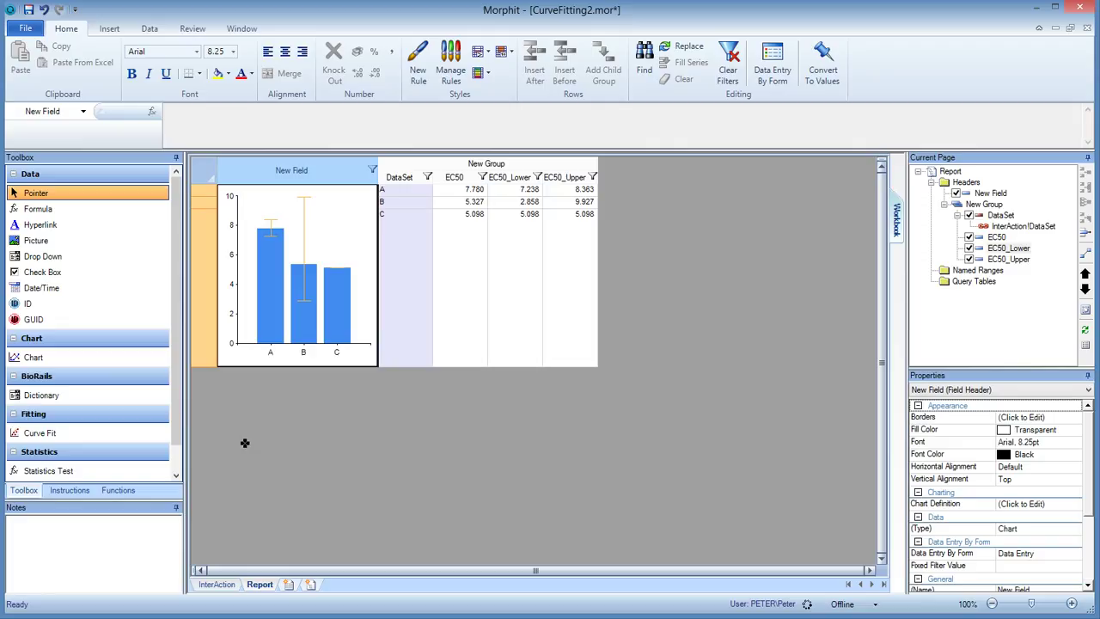
Step: Return to the Report sheet and drag the New Field column wider to enlarge the EC50 chart
{"action": "left_click", "coordinate": [218, 584]}
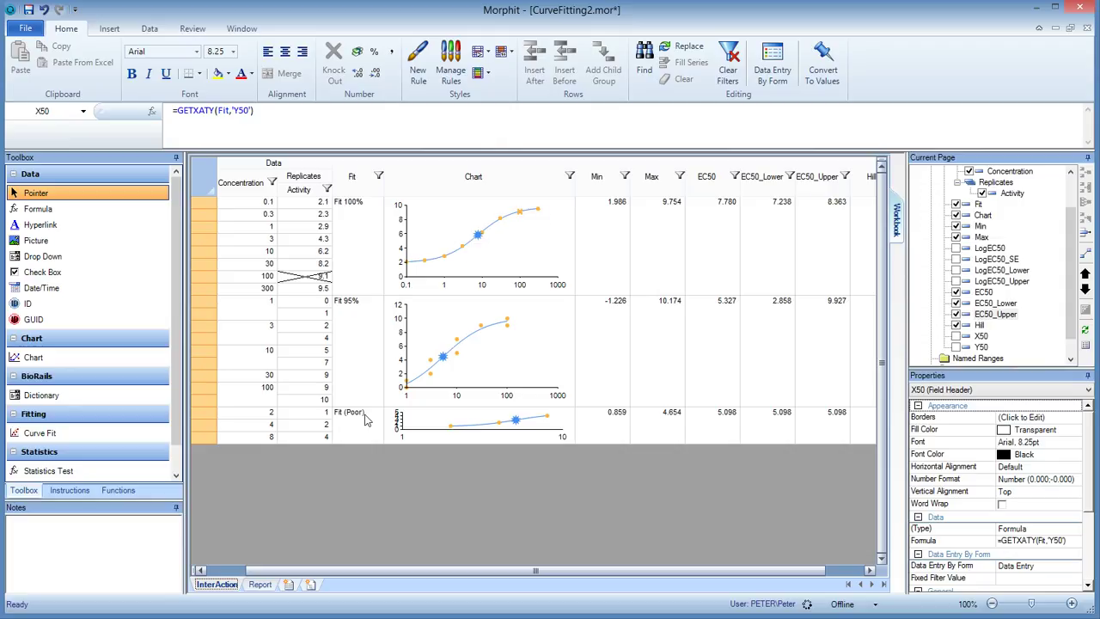
{"action": "right_click", "coordinate": [260, 585]}
{"action": "left_click", "coordinate": [512, 451]}
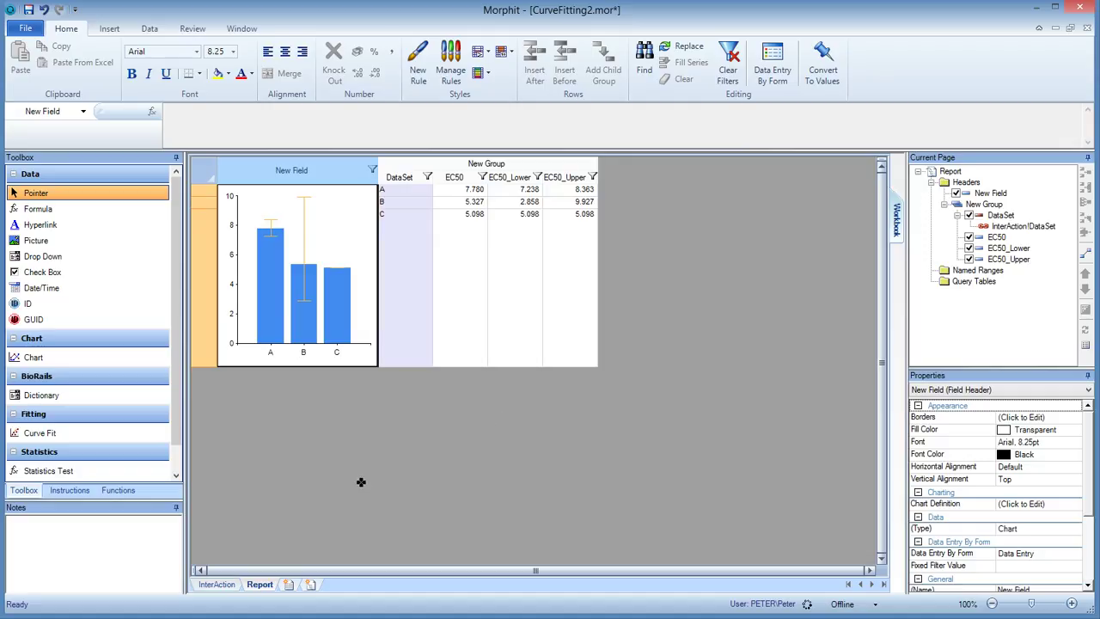
{"action": "left_click_drag", "start_coordinate": [386, 183], "coordinate": [437, 181]}
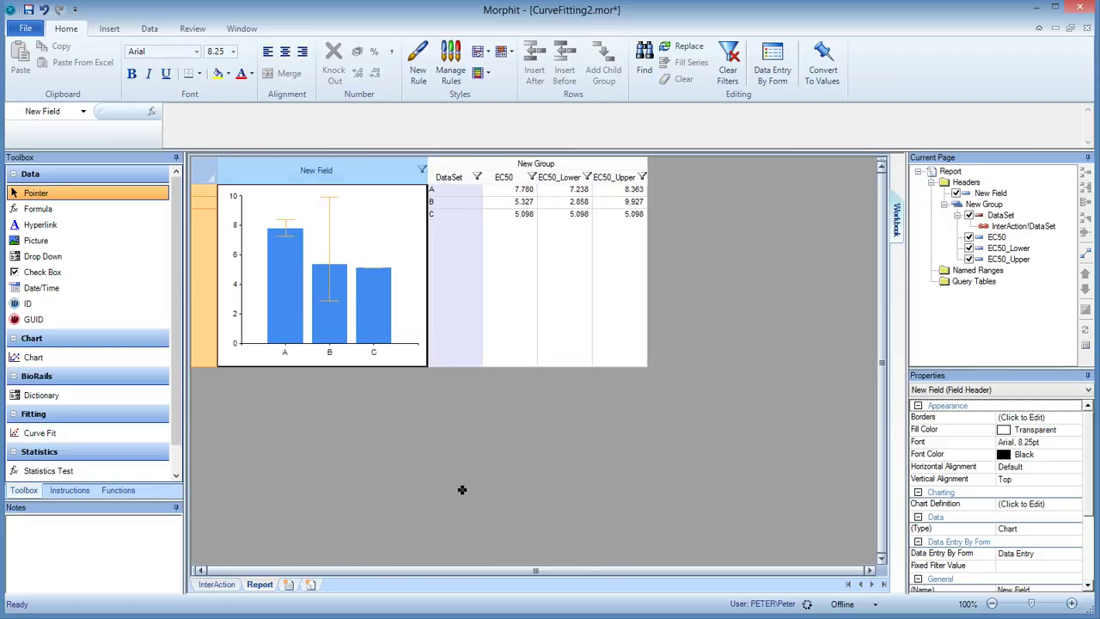